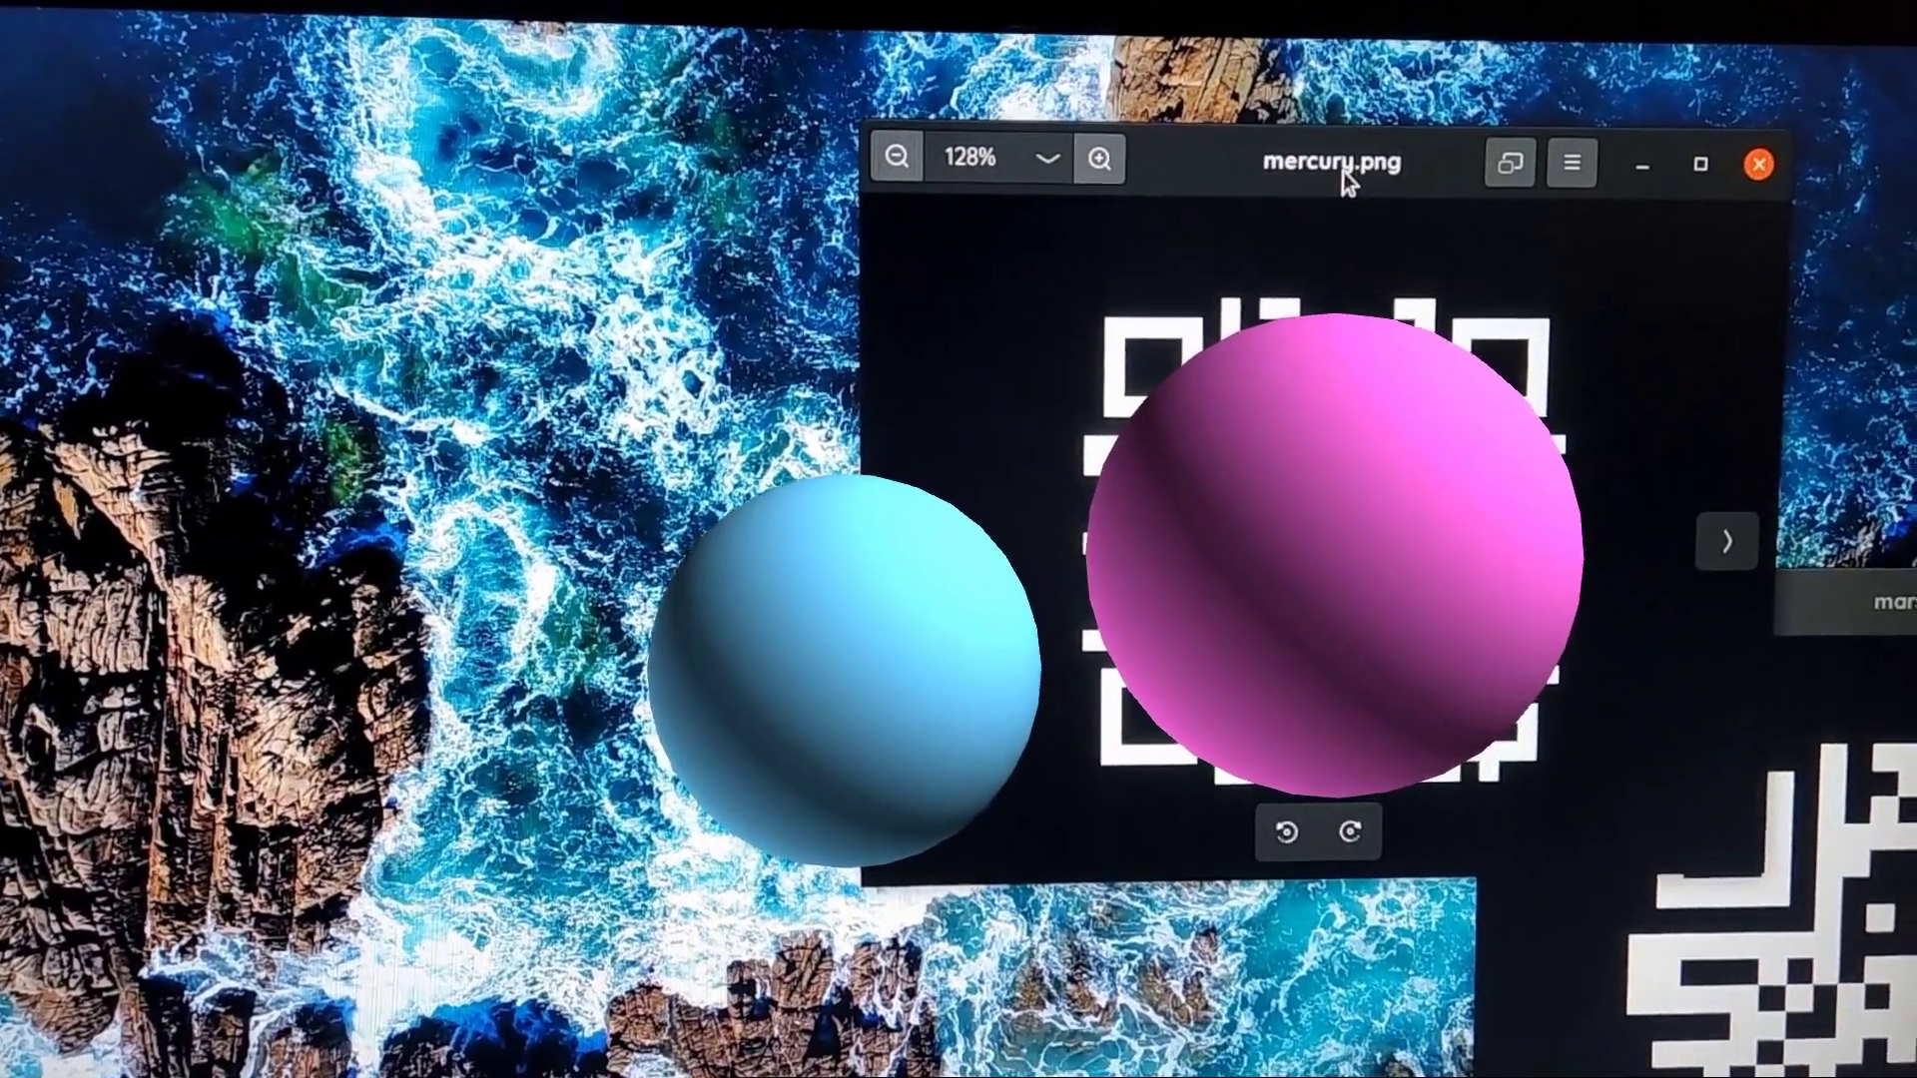
Place the mercury window left and the enlarged, reshaped mars window on the right
drag(1344, 198, 1404, 141)
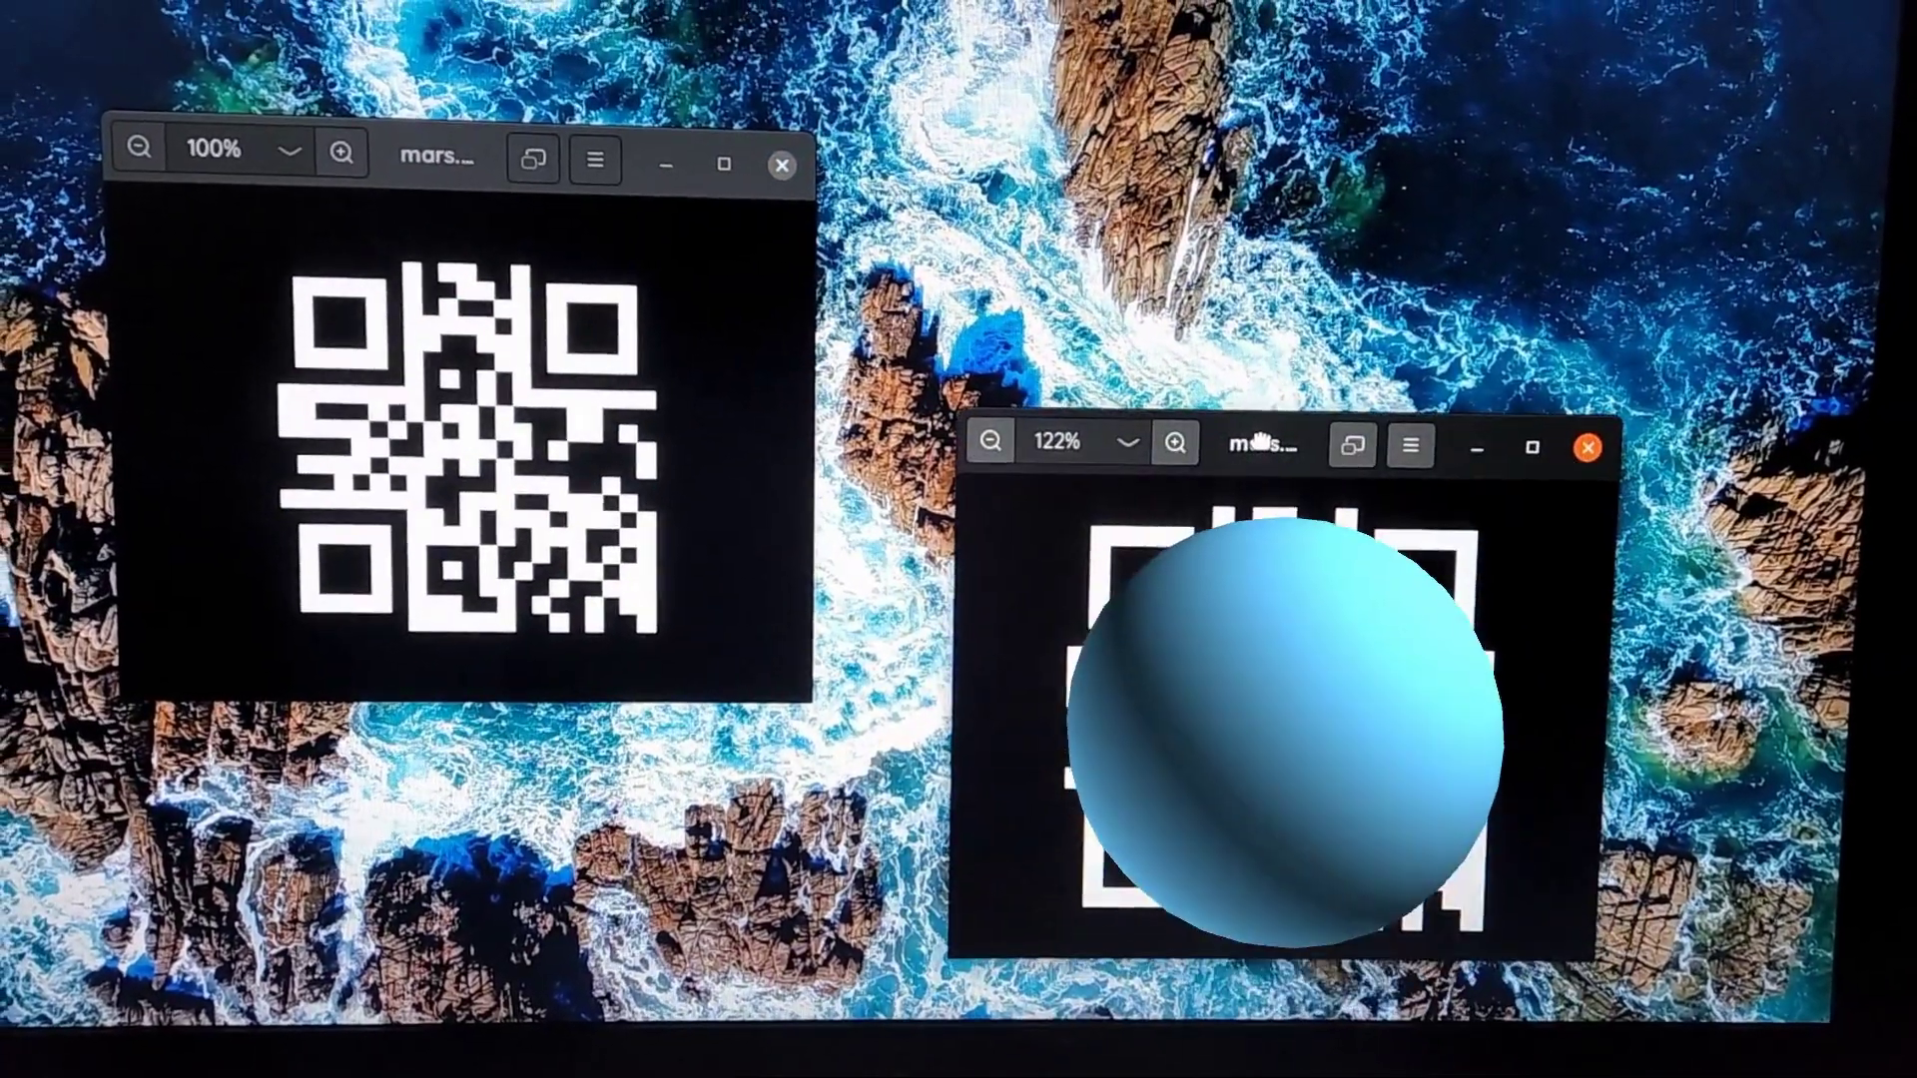
drag(1262, 441, 1467, 146)
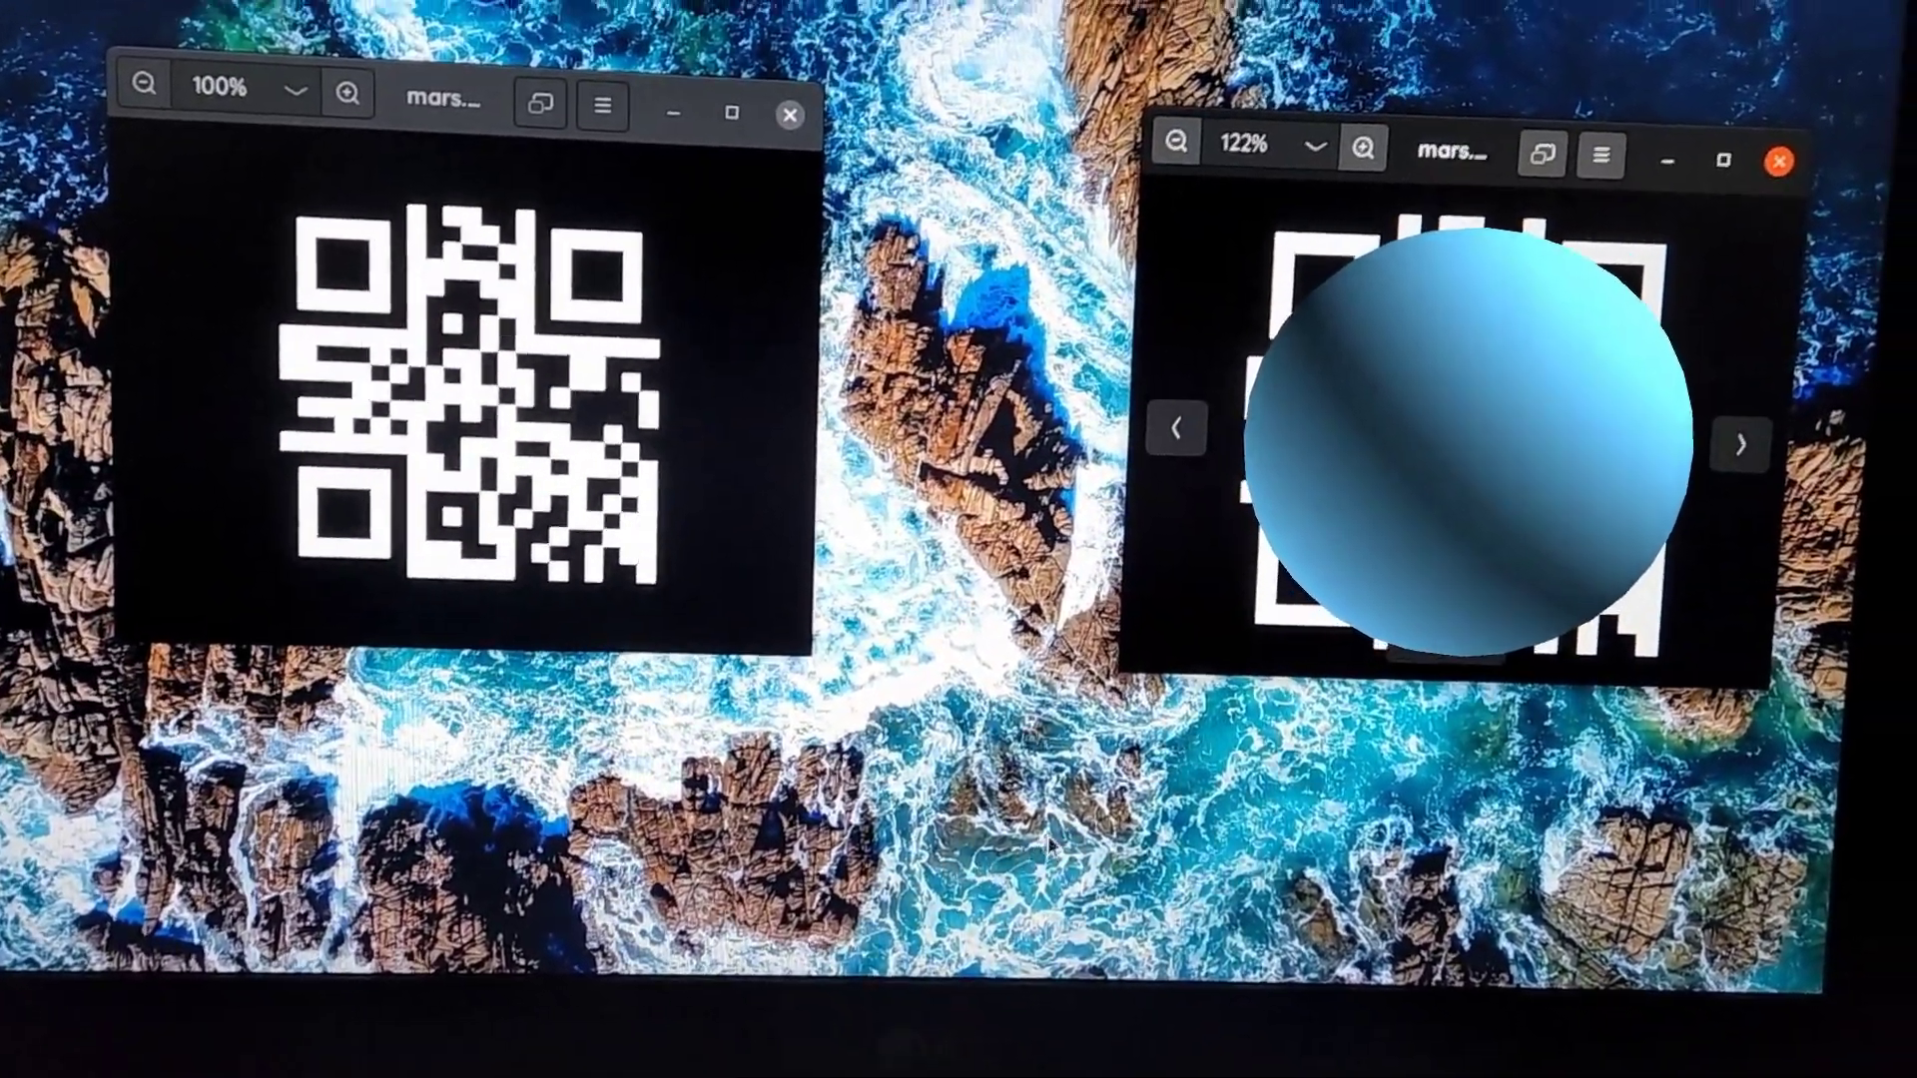
mouse_move(1527, 390)
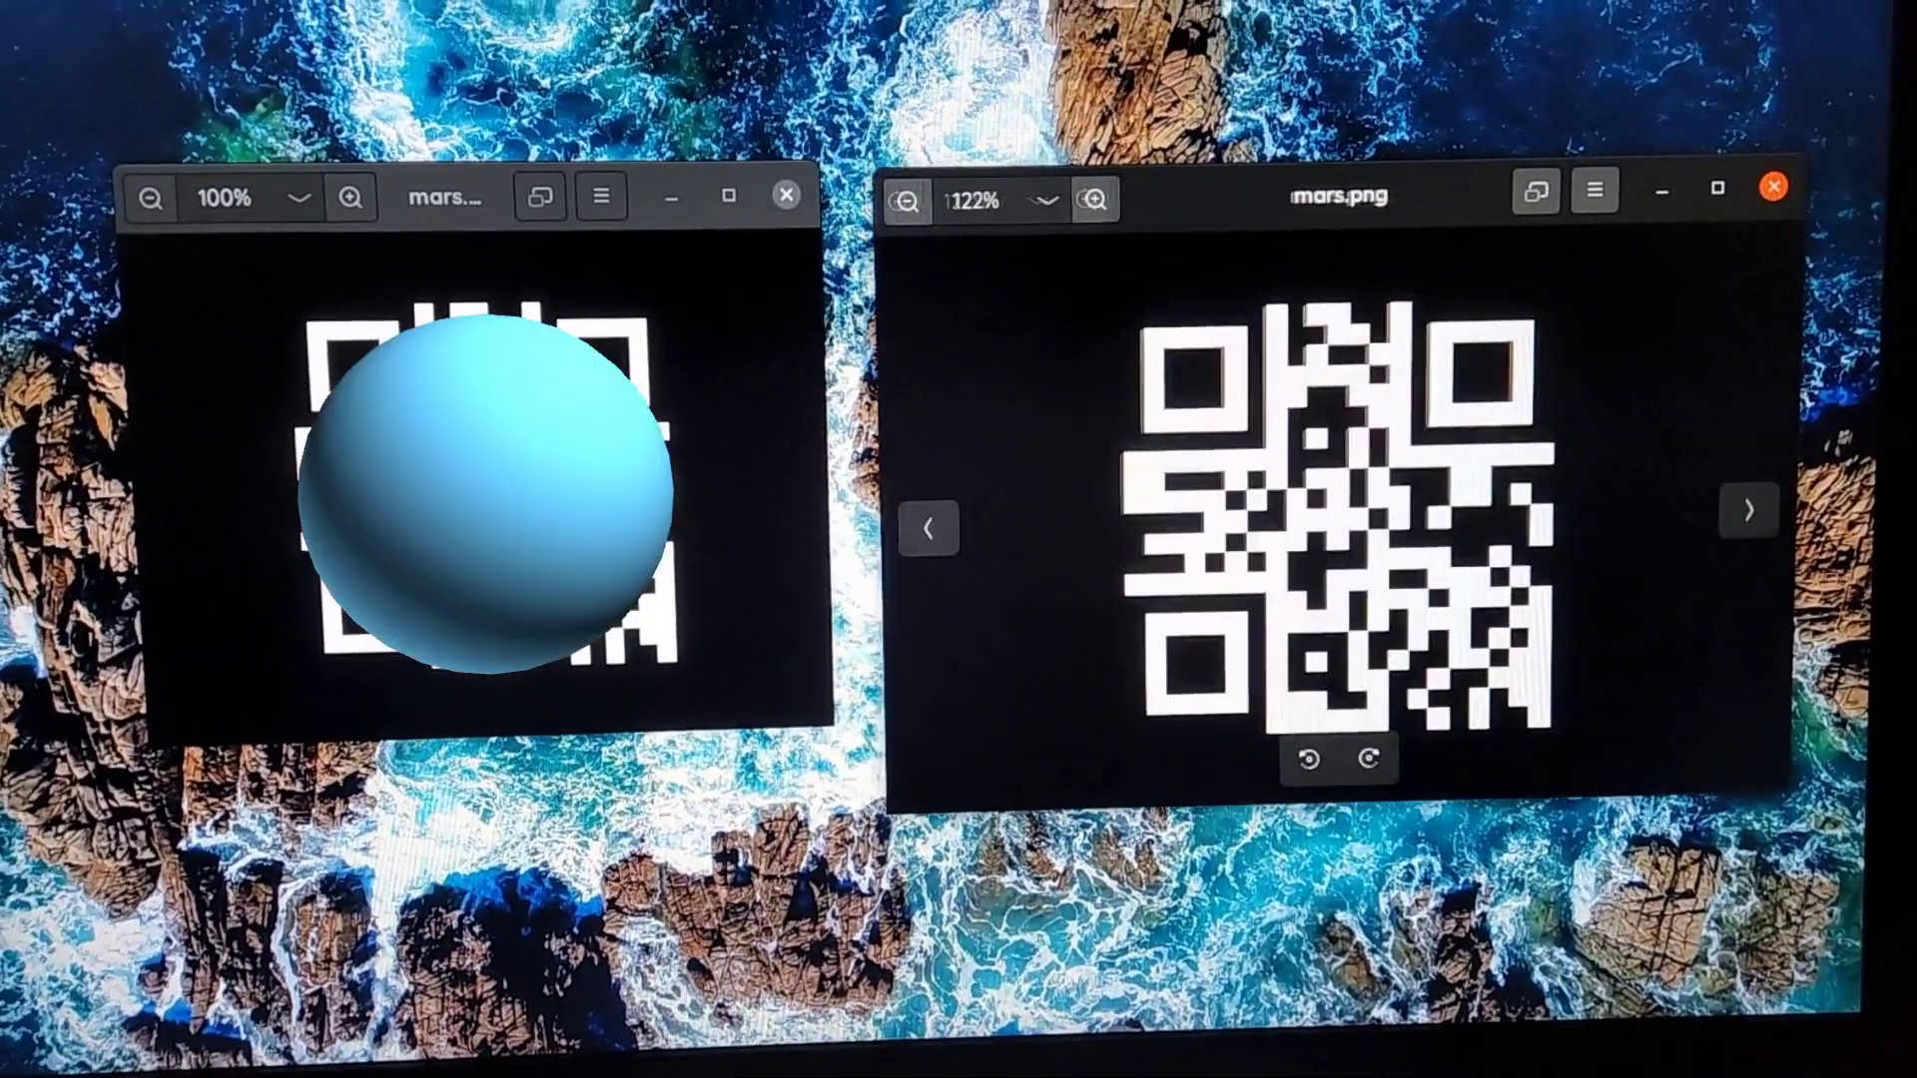
drag(887, 811, 961, 949)
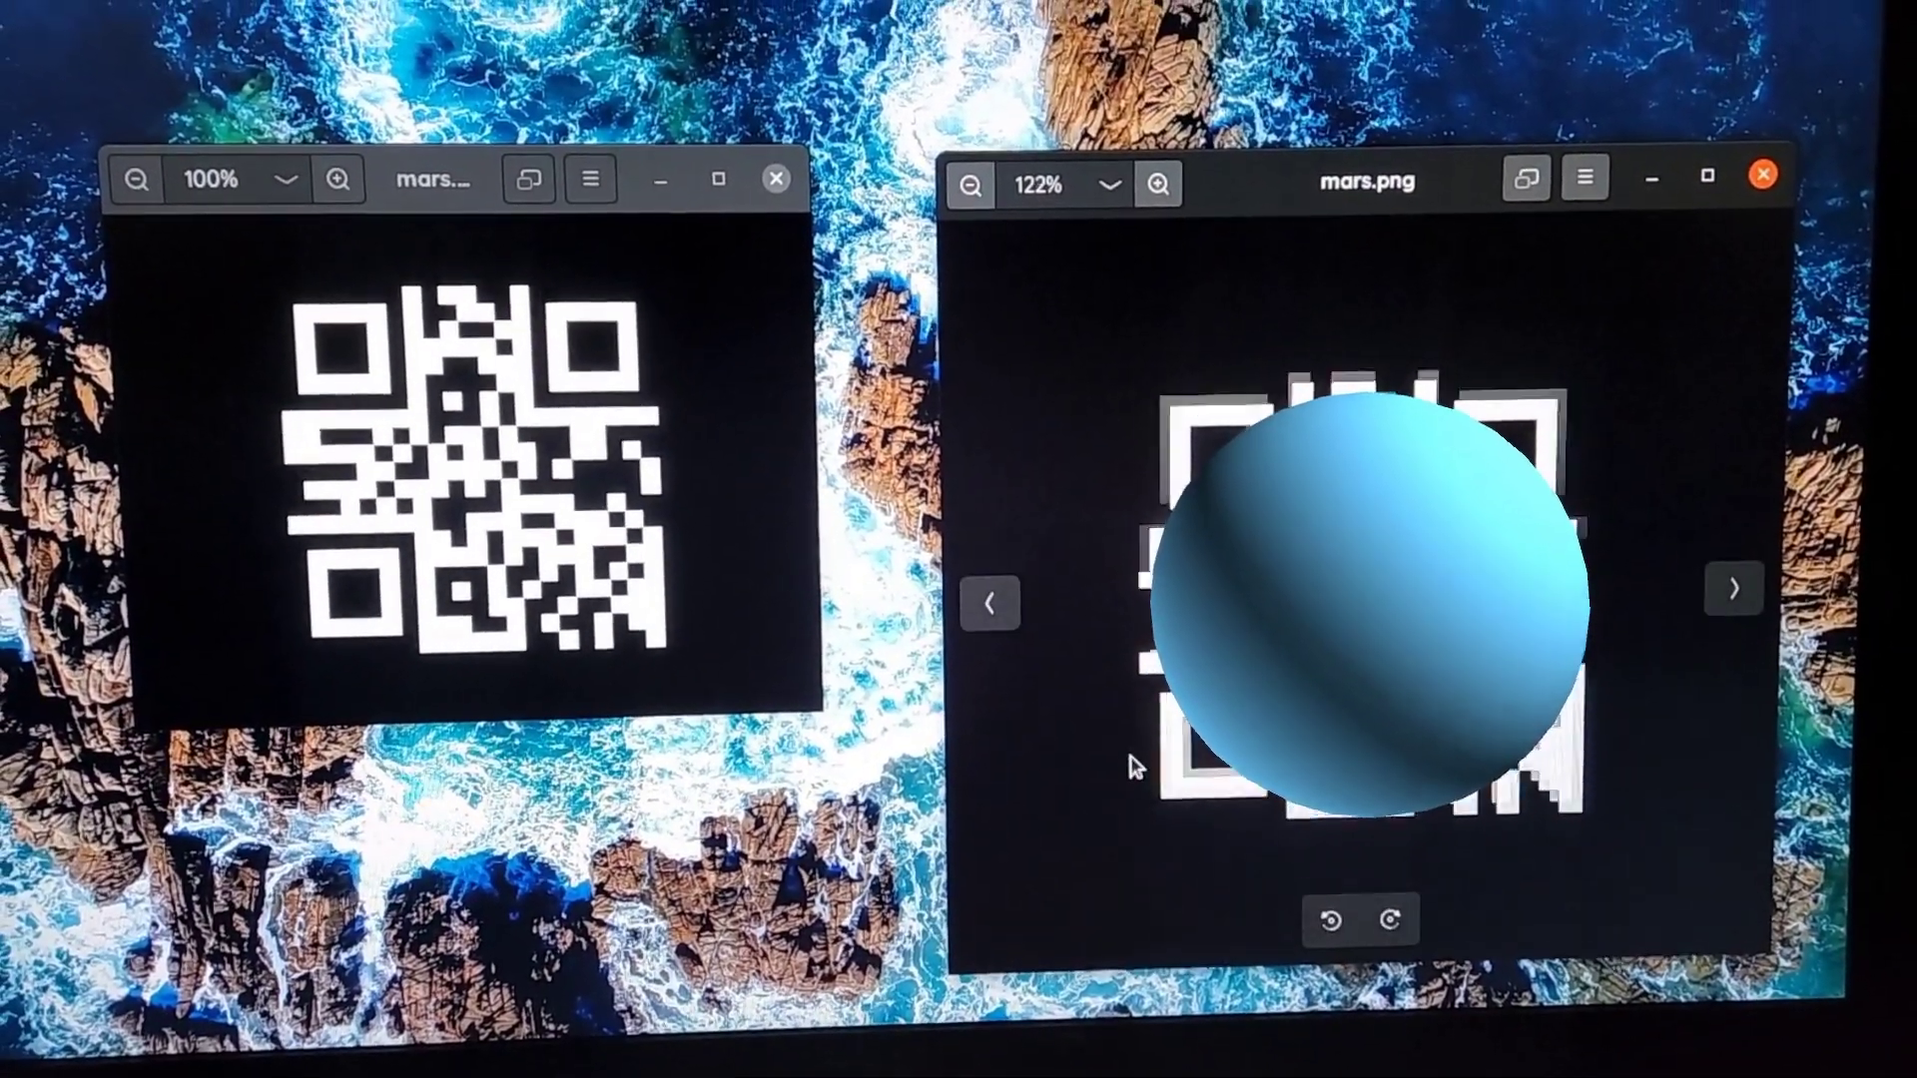
scroll(1128, 749, up, 2)
scroll(1128, 749, up, 2)
scroll(1127, 749, up, 1)
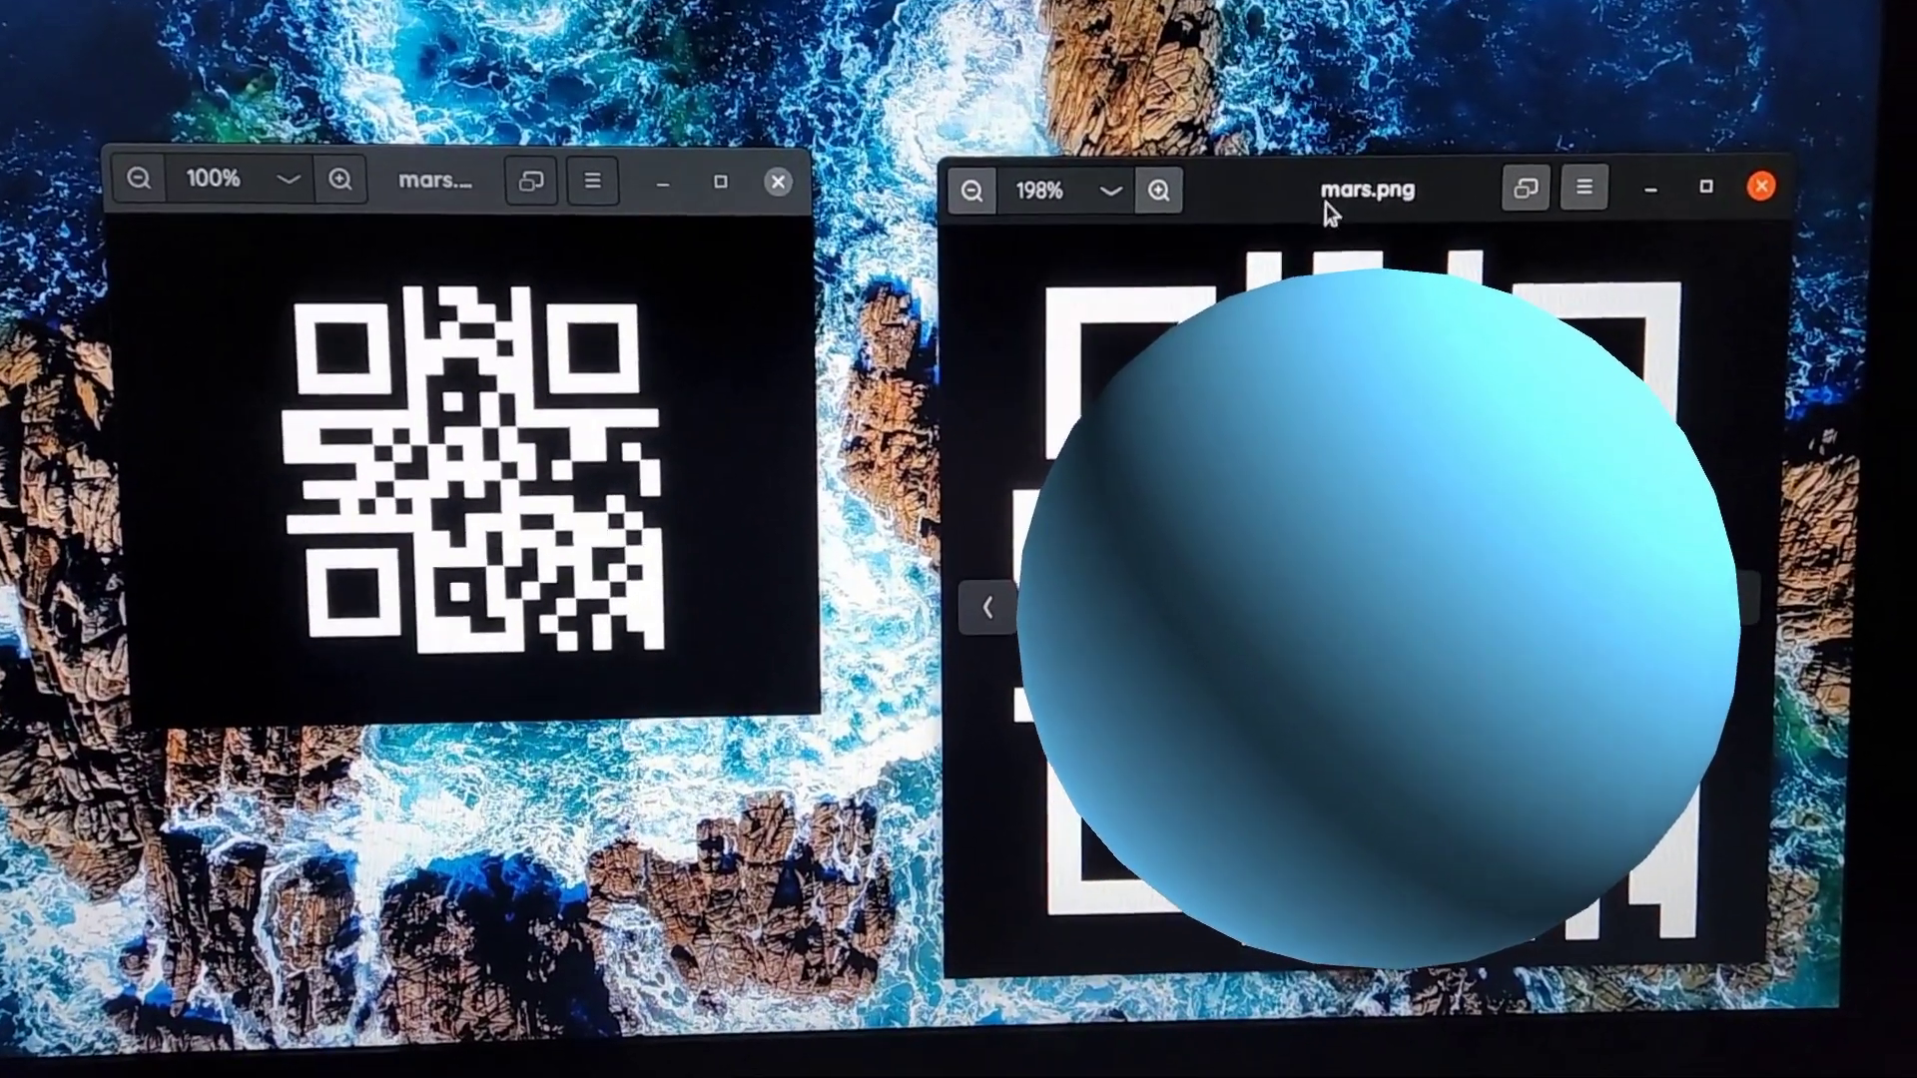
mouse_move(1325, 215)
mouse_down()
mouse_move(1583, 166)
mouse_move(1652, 189)
mouse_move(1628, 376)
mouse_move(1580, 470)
mouse_move(1478, 293)
mouse_move(1363, 199)
mouse_move(1273, 211)
mouse_move(1266, 192)
mouse_move(1394, 183)
mouse_move(1638, 326)
mouse_move(1288, 378)
mouse_move(1264, 143)
mouse_up()
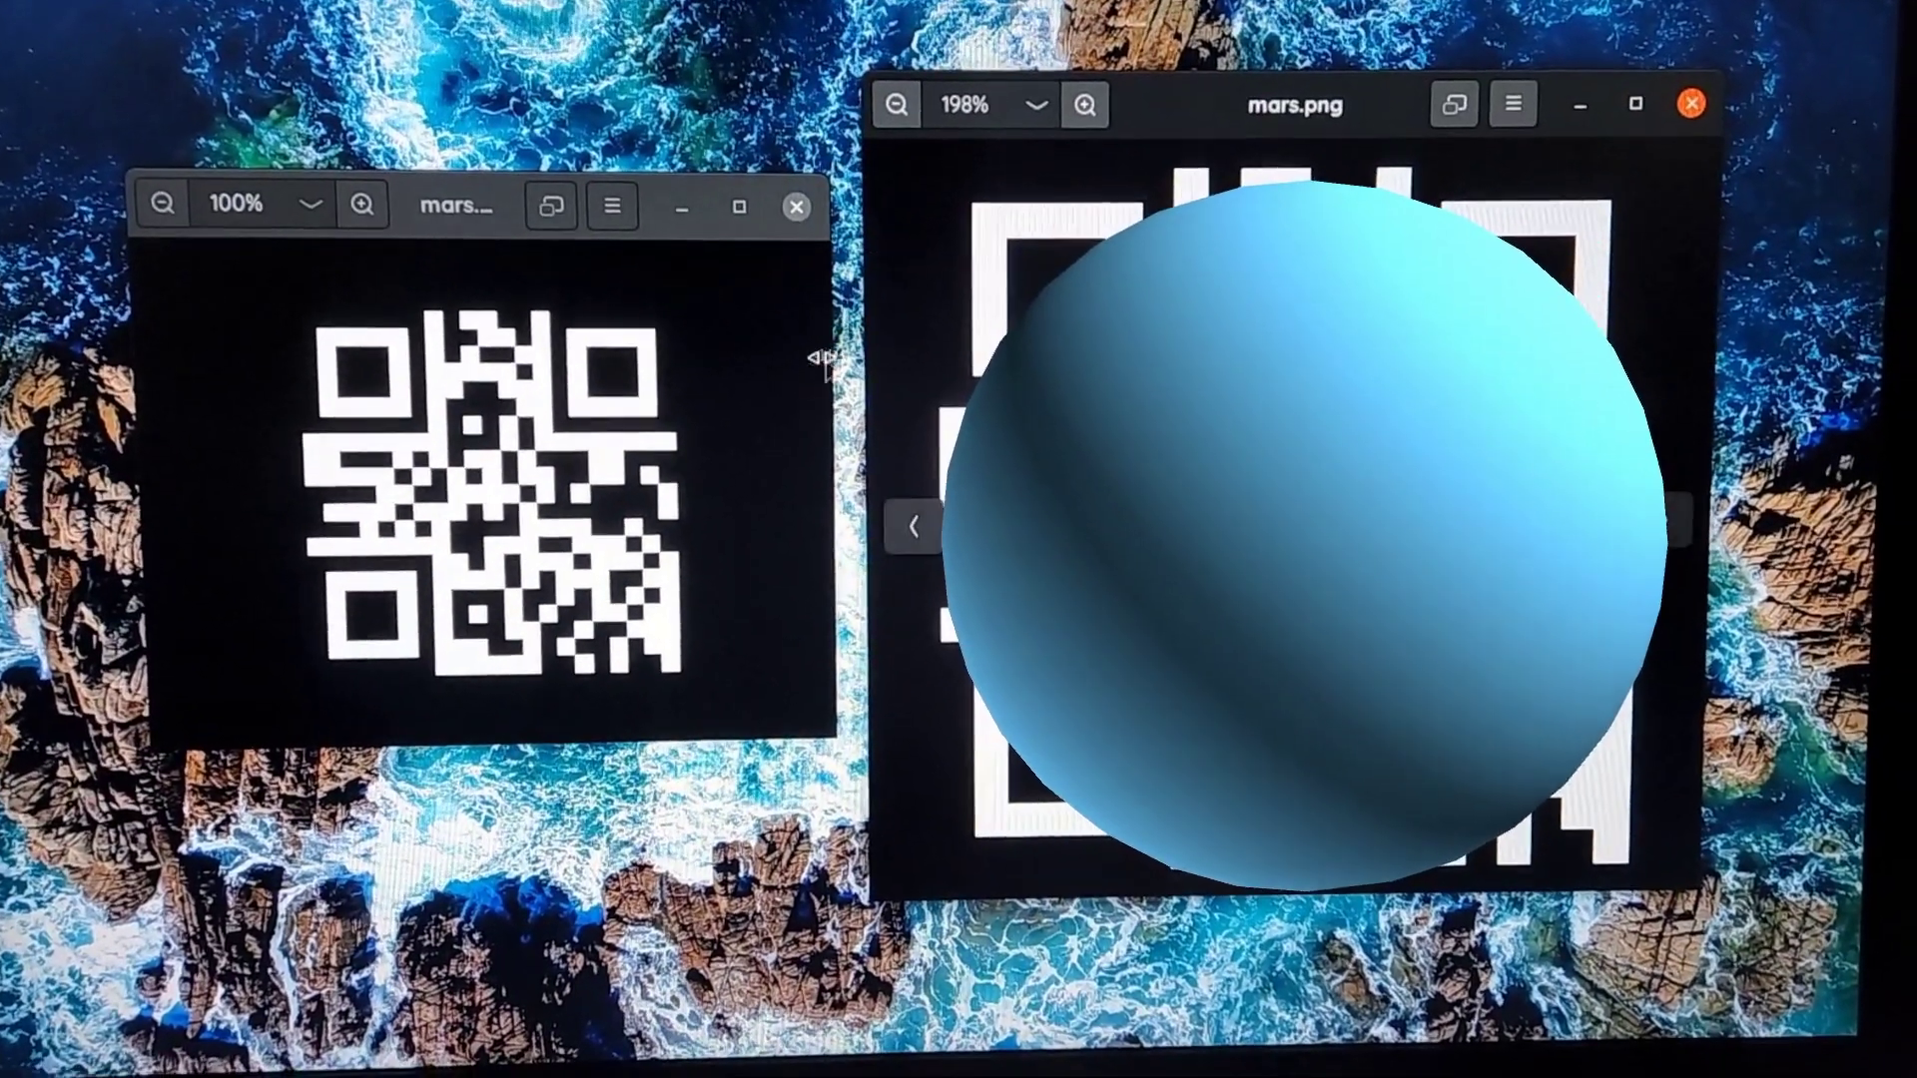
Zoom out the other QR code image until it is small
scroll(508, 450, down, 1)
scroll(508, 453, down, 1)
scroll(511, 464, down, 1)
scroll(511, 464, down, 1)
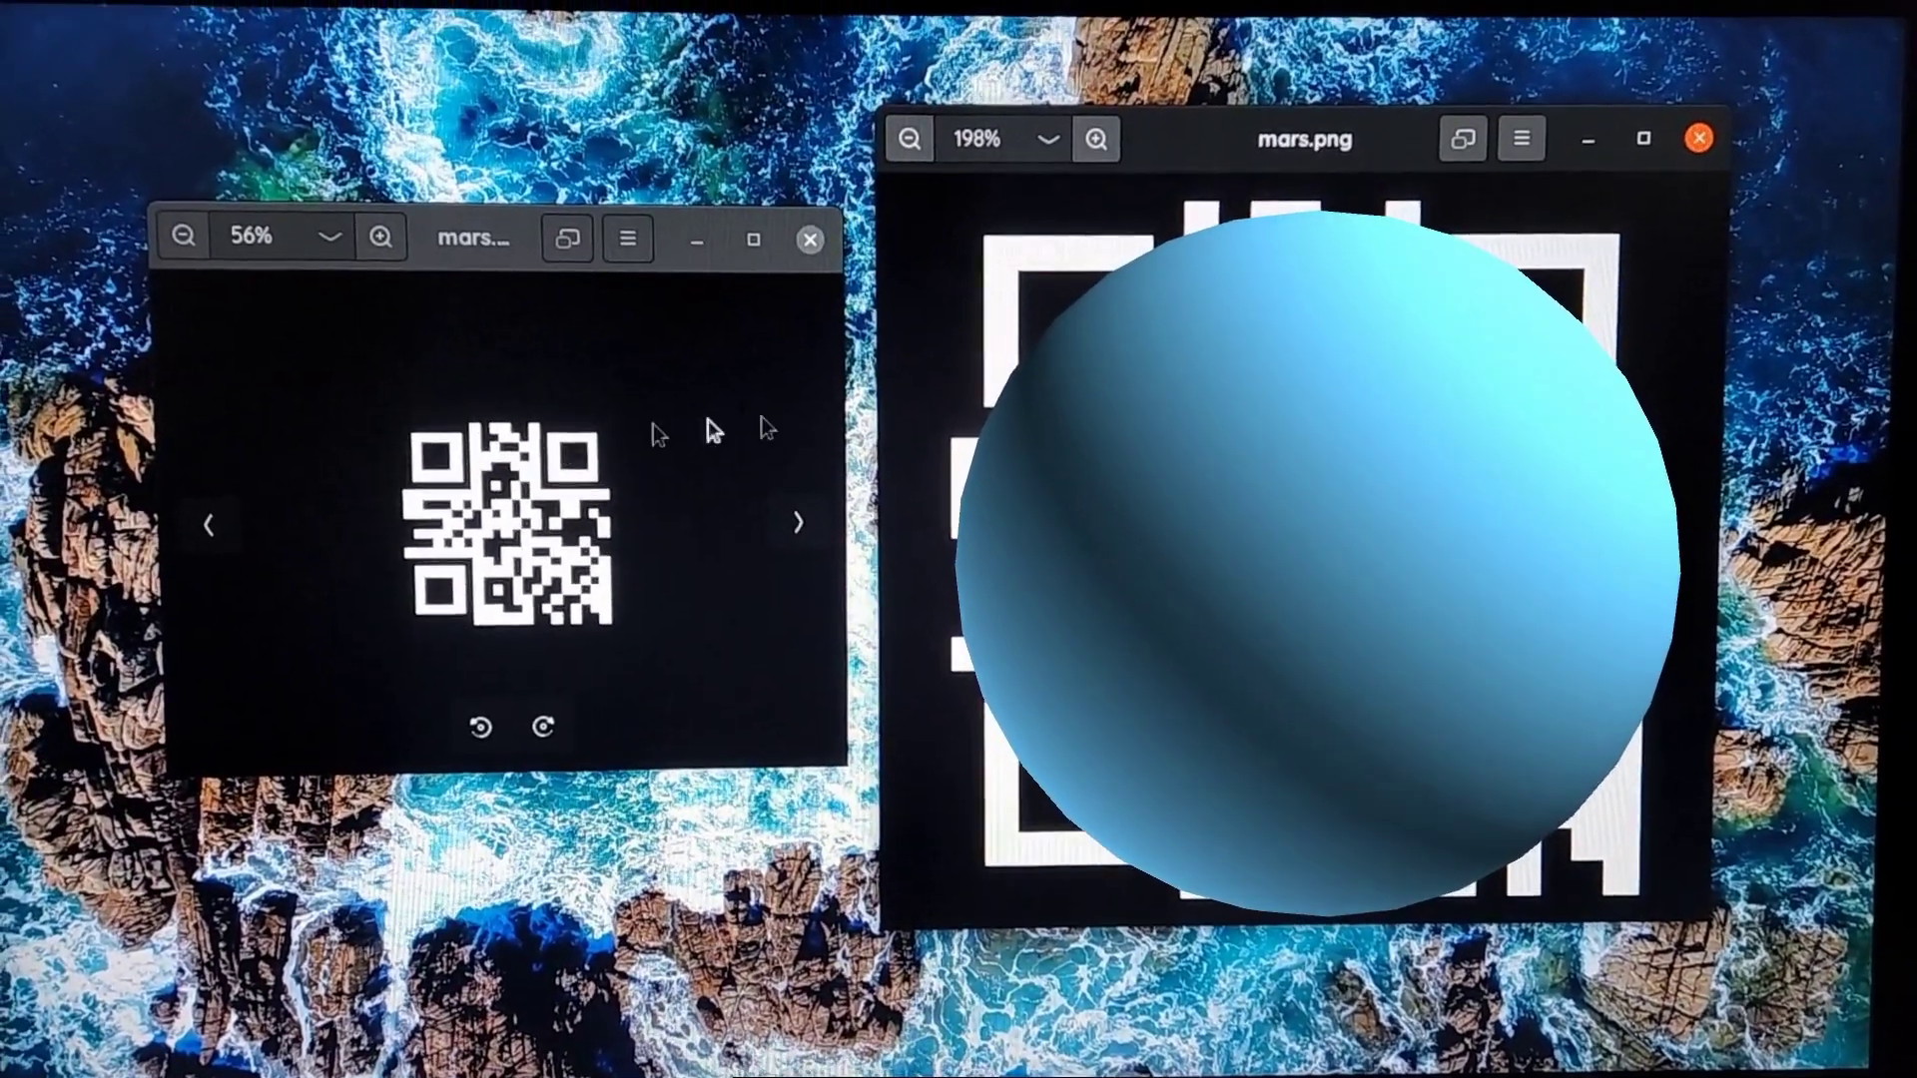
scroll(1288, 520, down, 3)
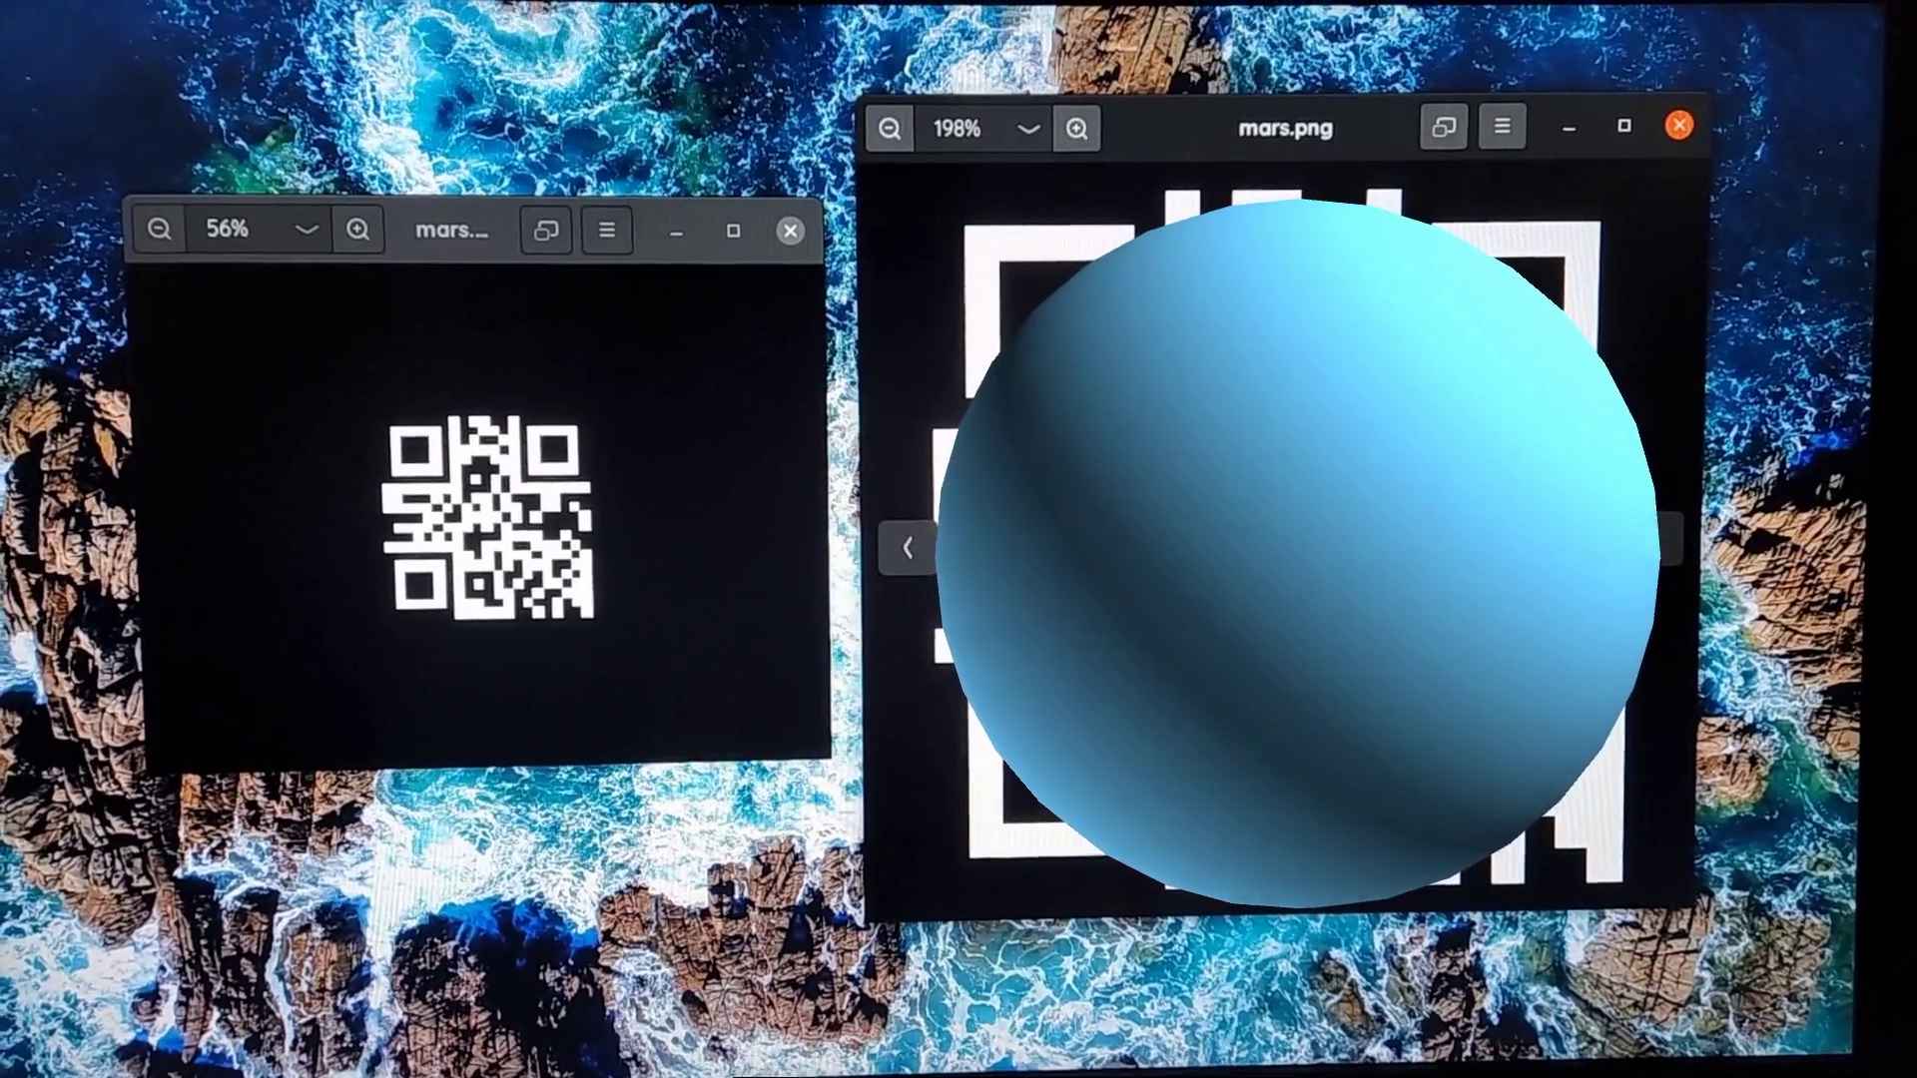
scroll(1288, 520, up, 3)
scroll(1079, 484, down, 3)
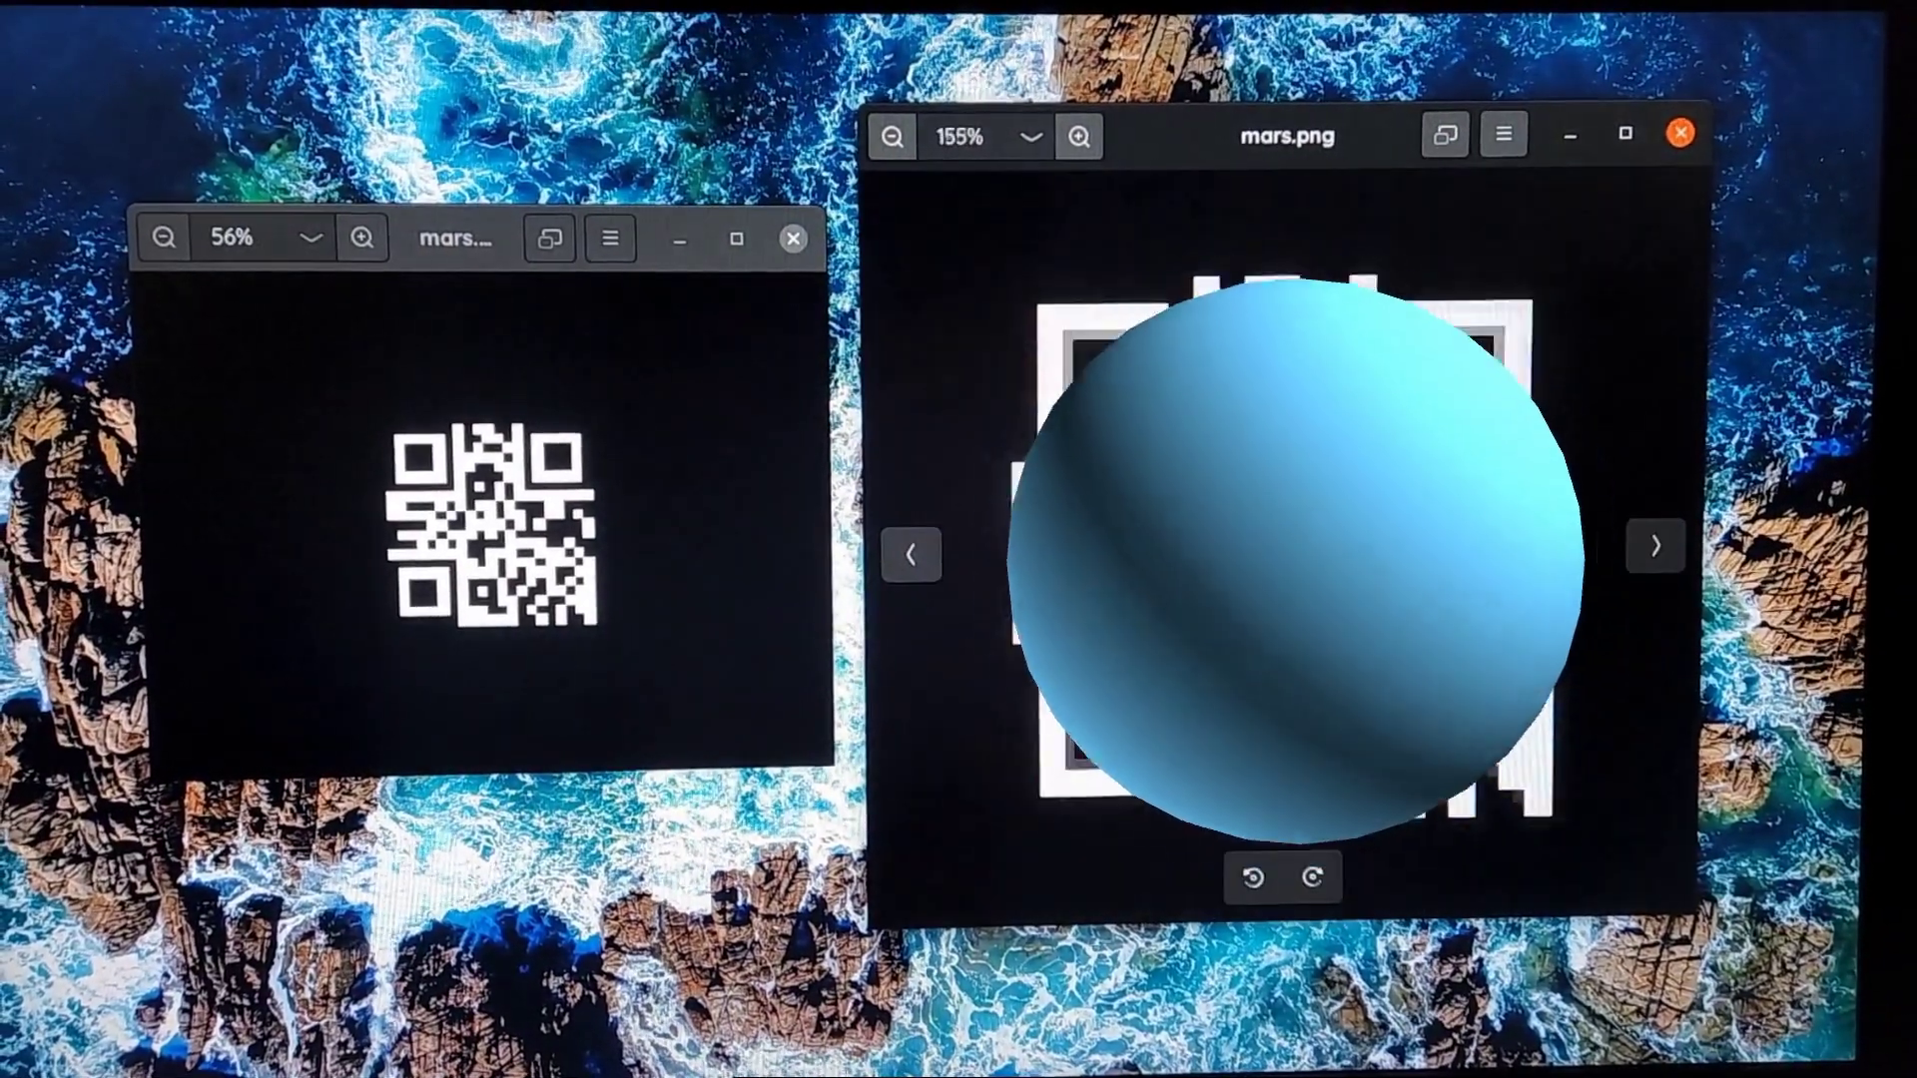
scroll(1080, 484, down, 3)
scroll(1079, 485, down, 2)
scroll(1083, 487, down, 3)
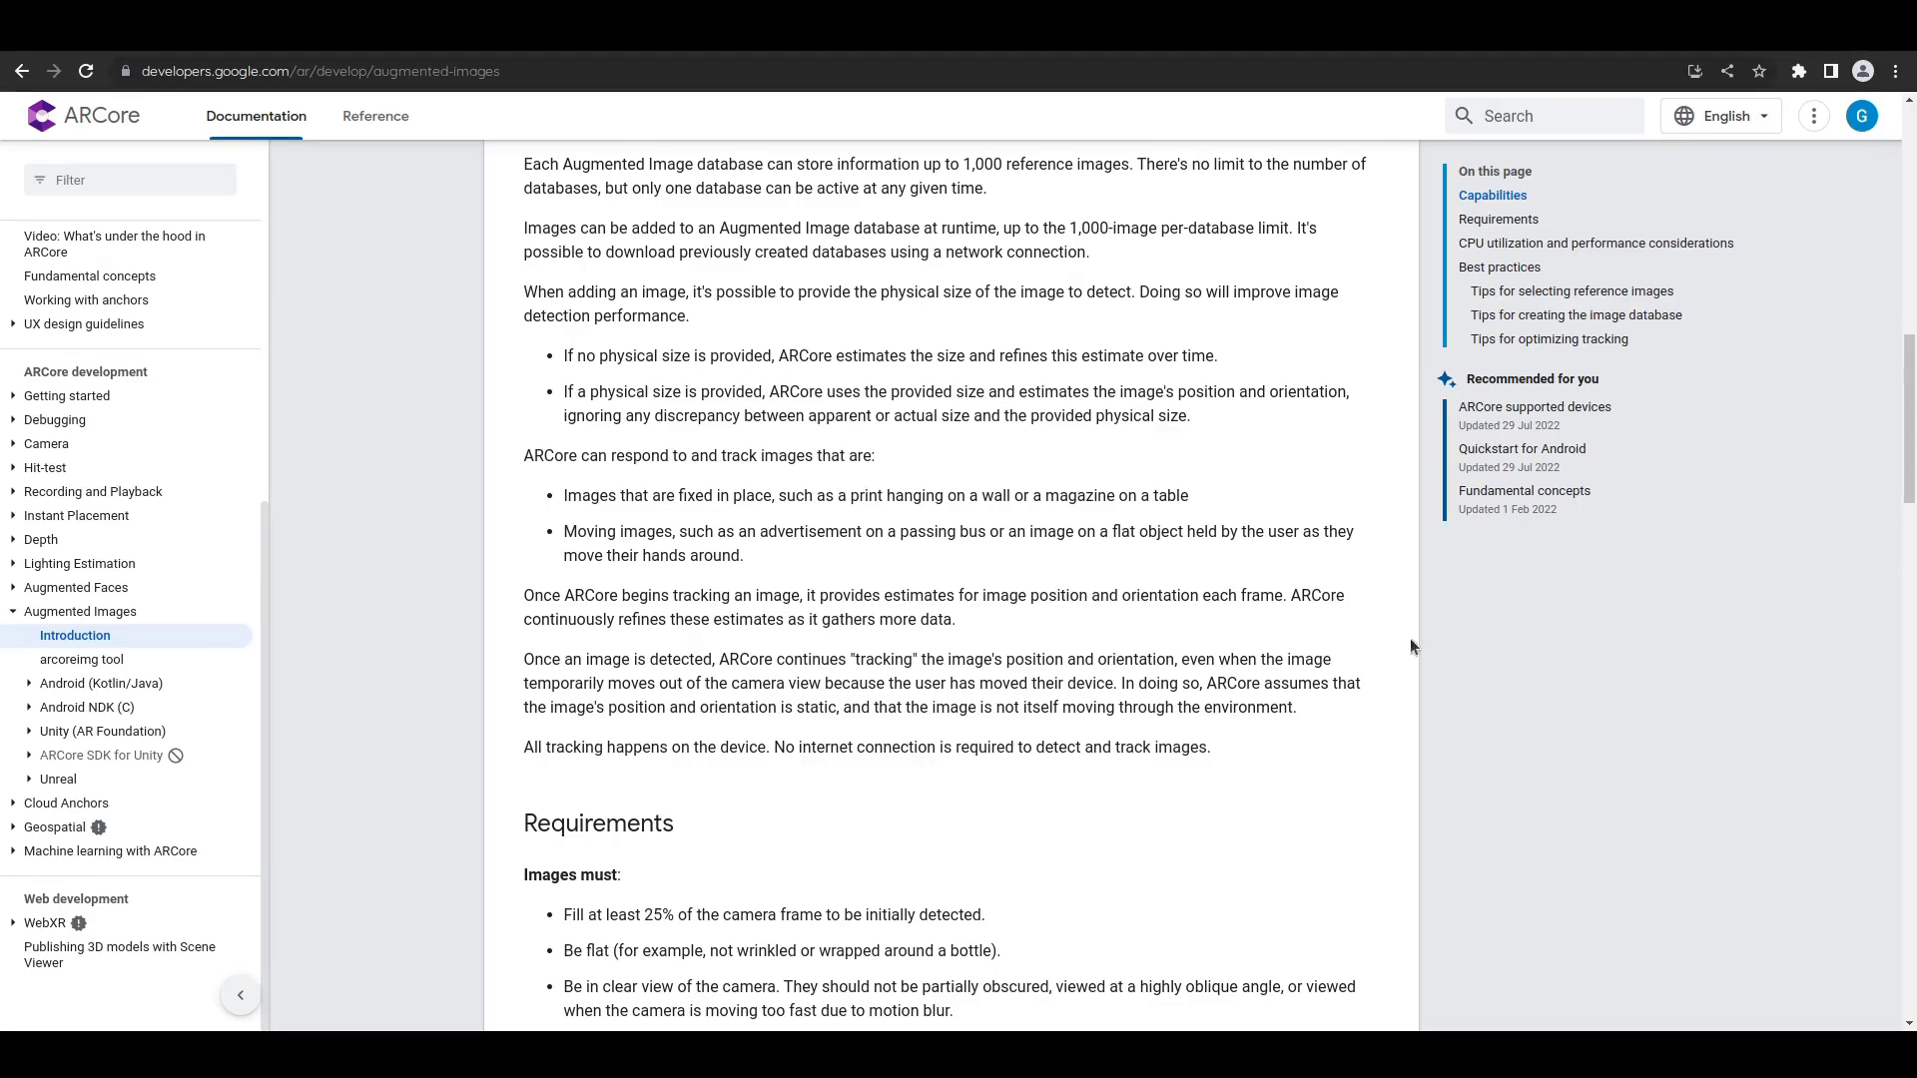
Scroll the ARCore Augmented Images page to the top, then down to its image Requirements
scroll(1081, 716, up, 10)
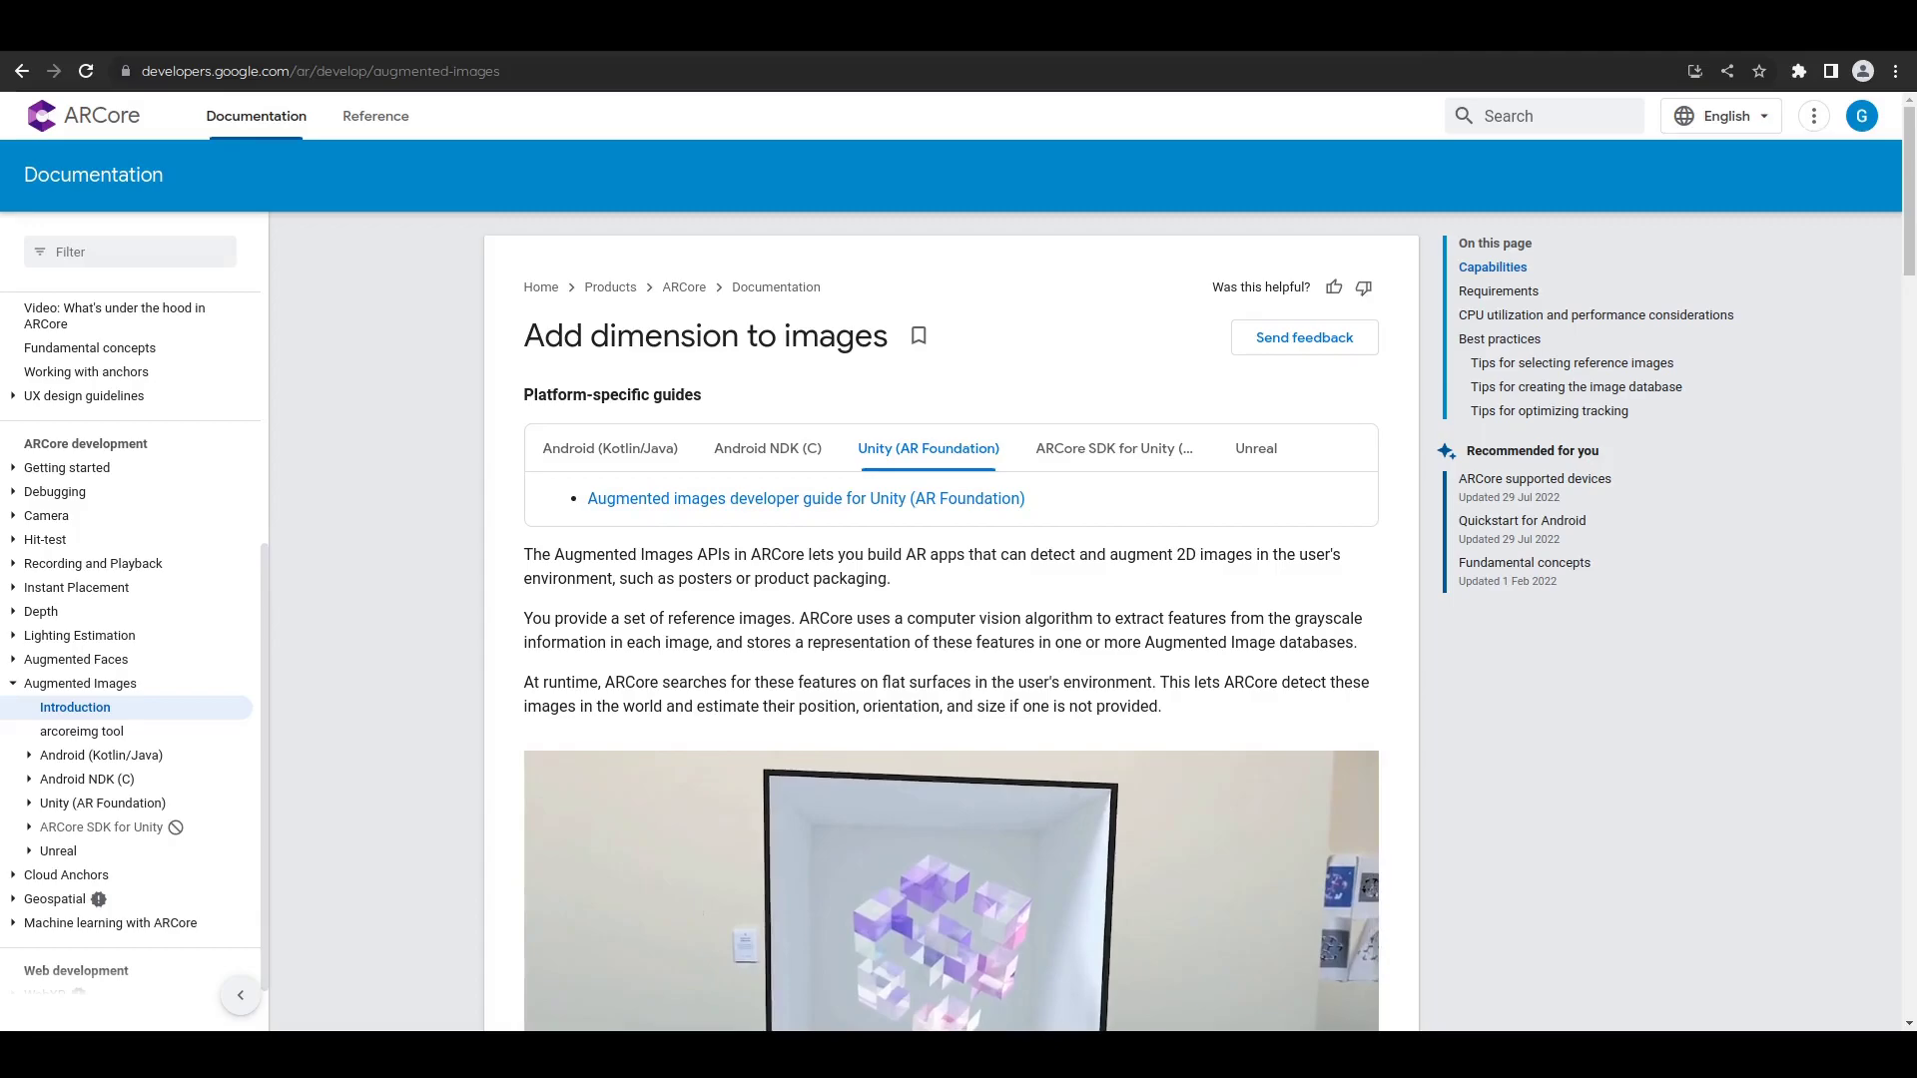
scroll(1124, 670, down, 3)
scroll(1126, 667, down, 4)
scroll(1145, 667, down, 8)
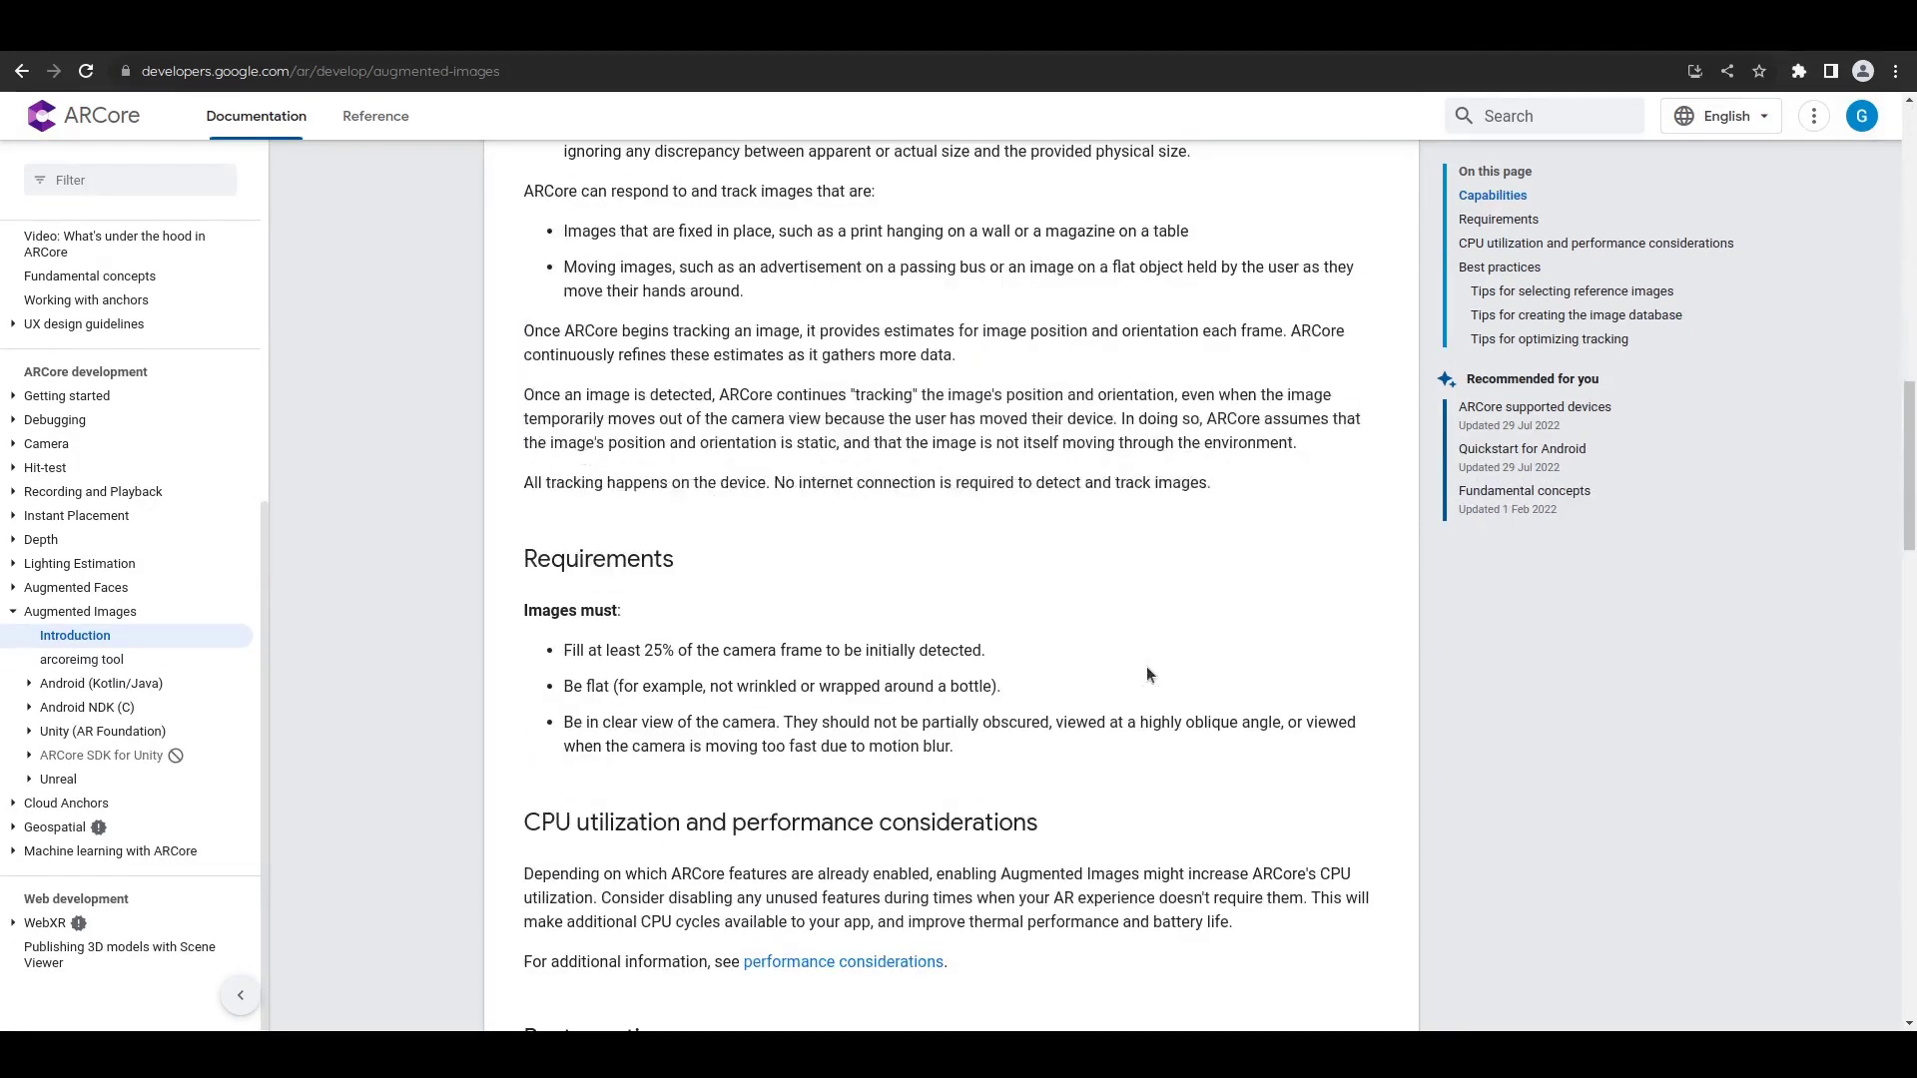
scroll(1158, 667, down, 4)
scroll(1198, 684, down, 5)
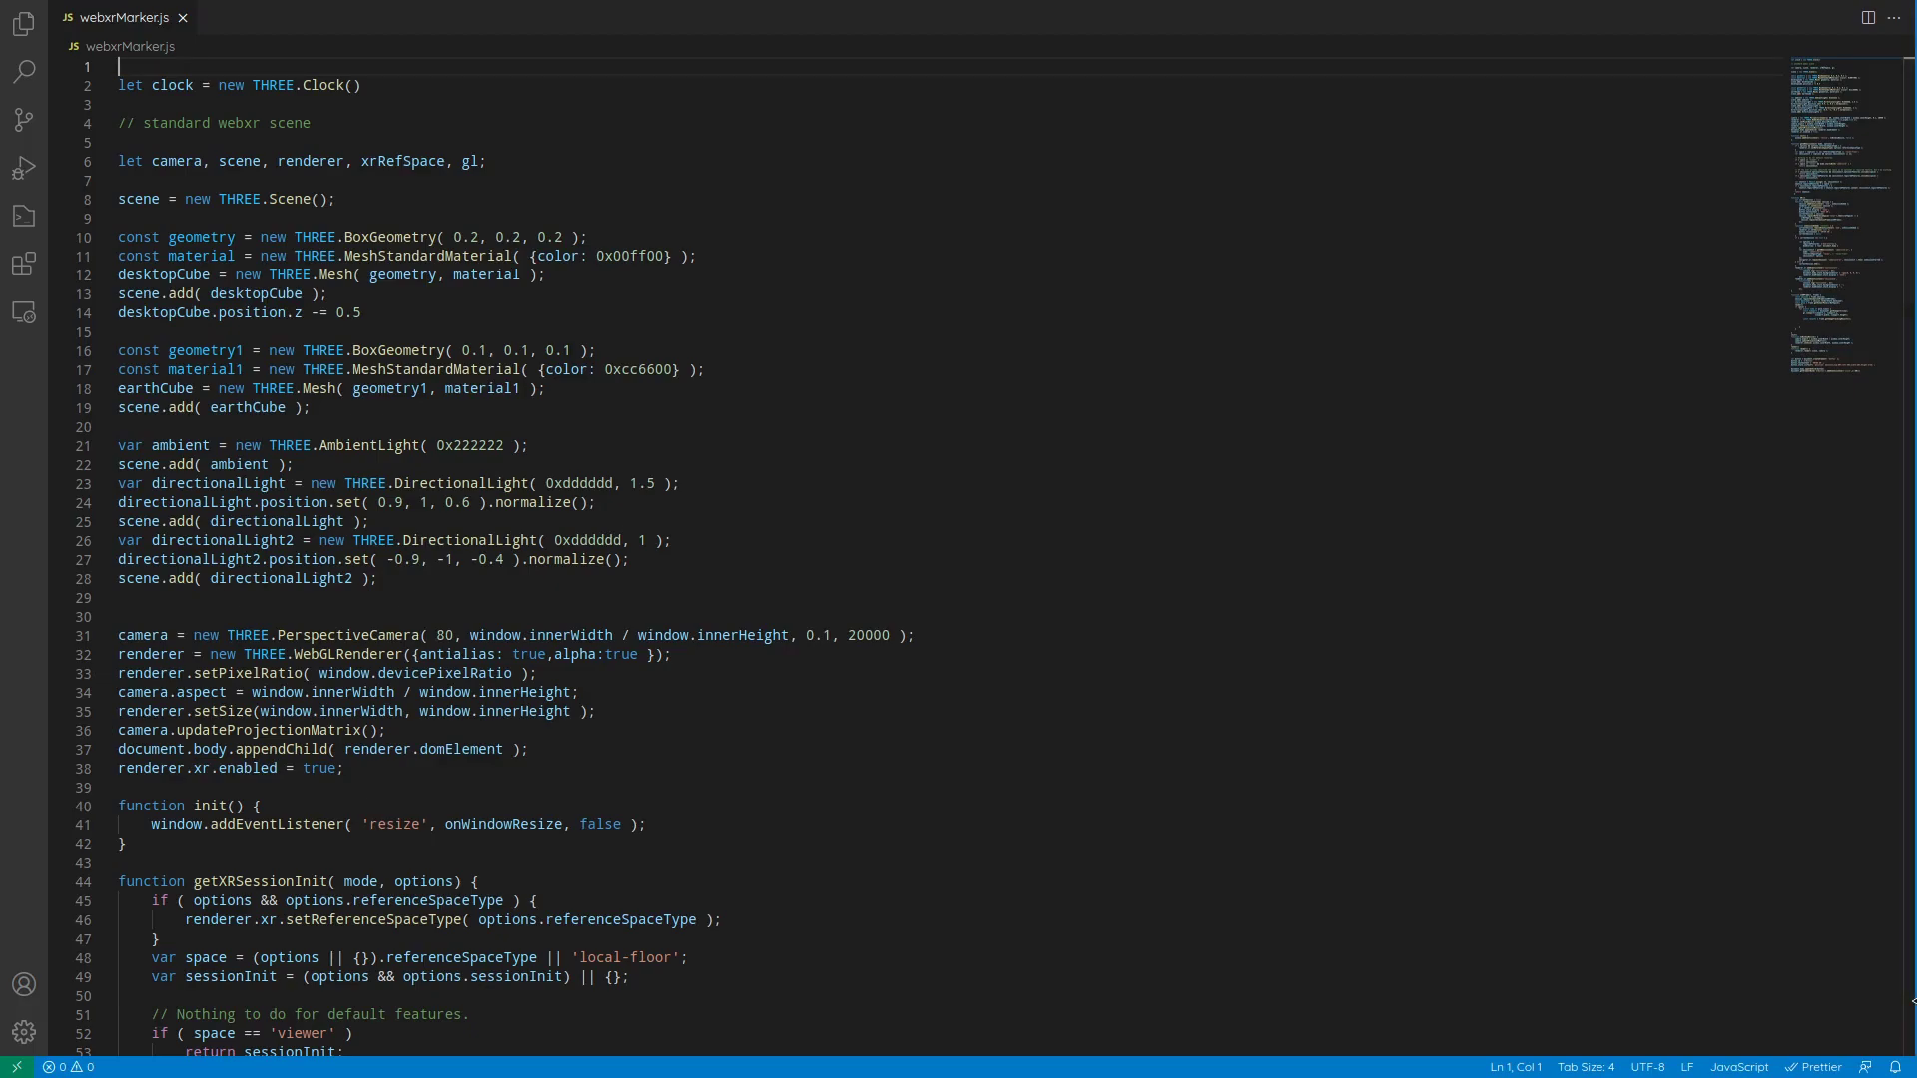
Paste the img element, an empty imgBitmap variable and the createImageBitmap loader at the top
text(const img  = document.getElementById('bitmap'); // Ensure the image is loaded and ready for use)
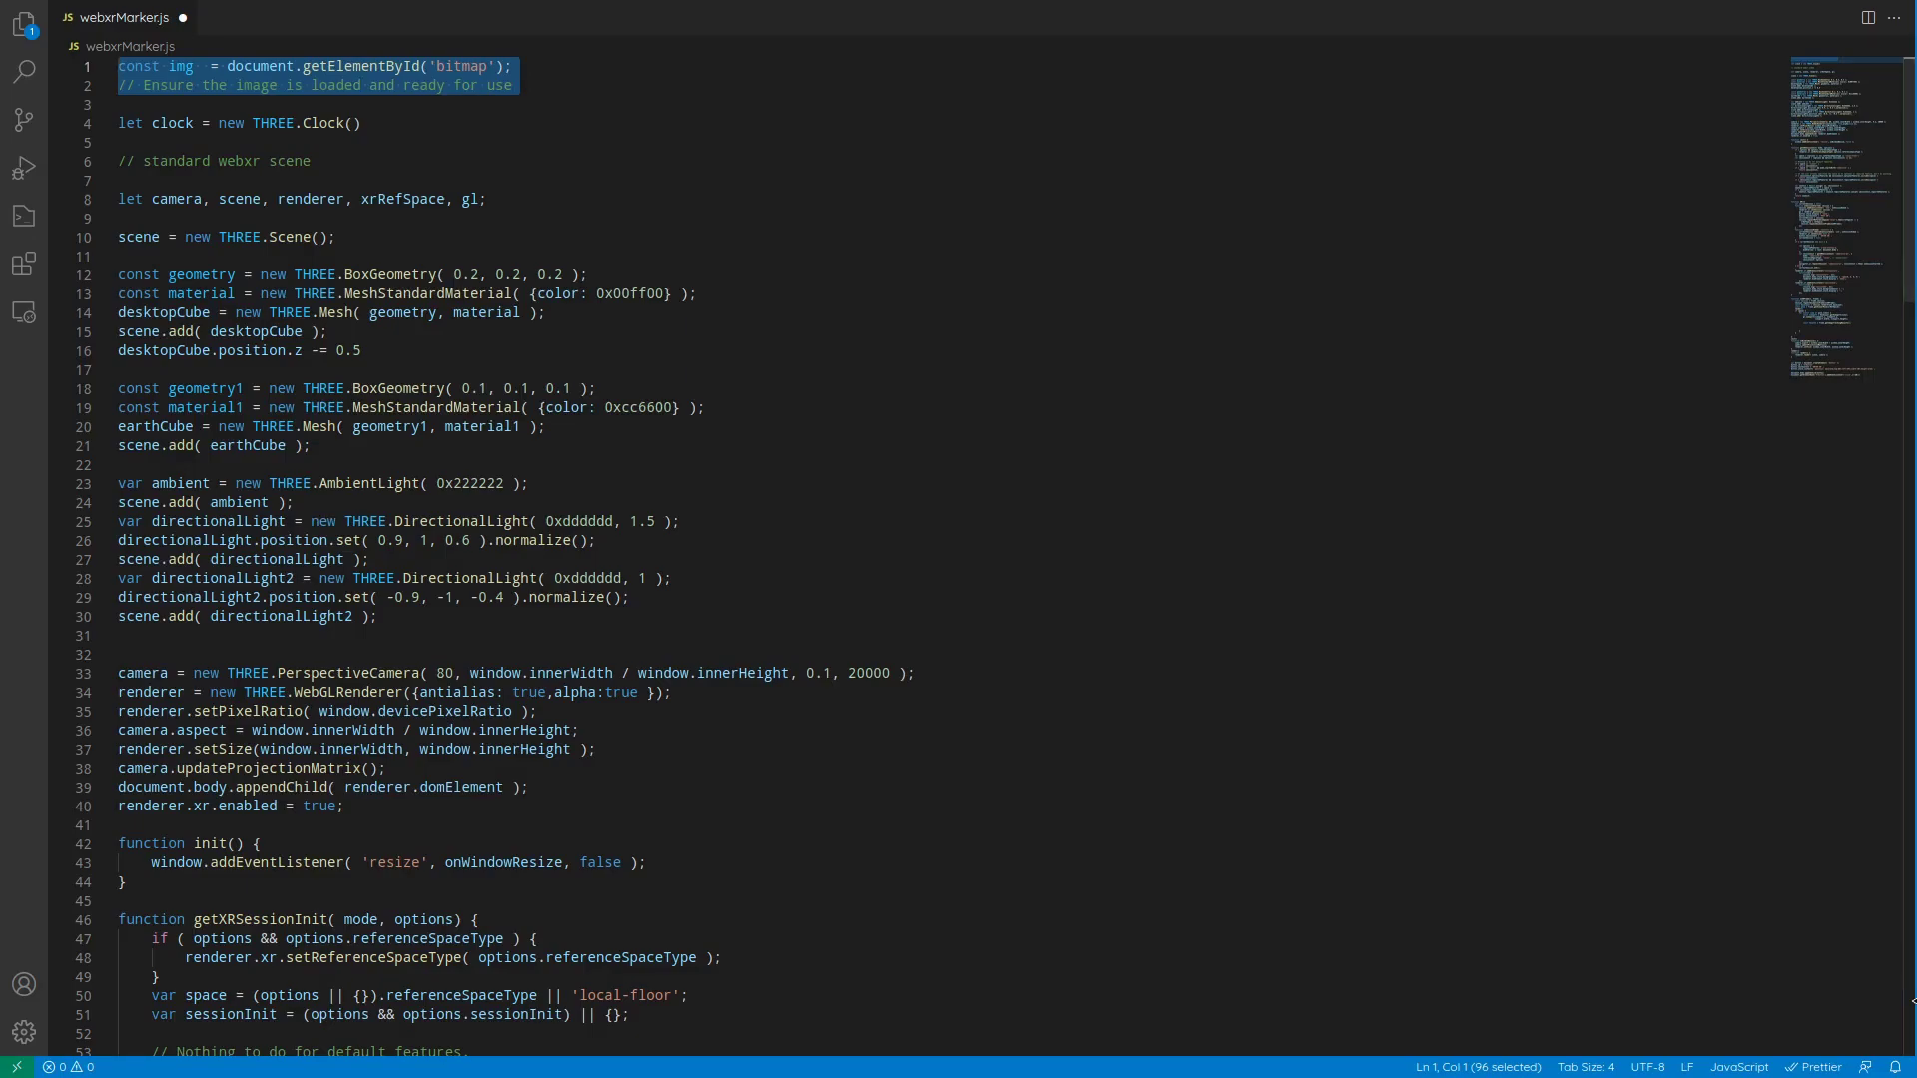
text(var imgBitmap = null)
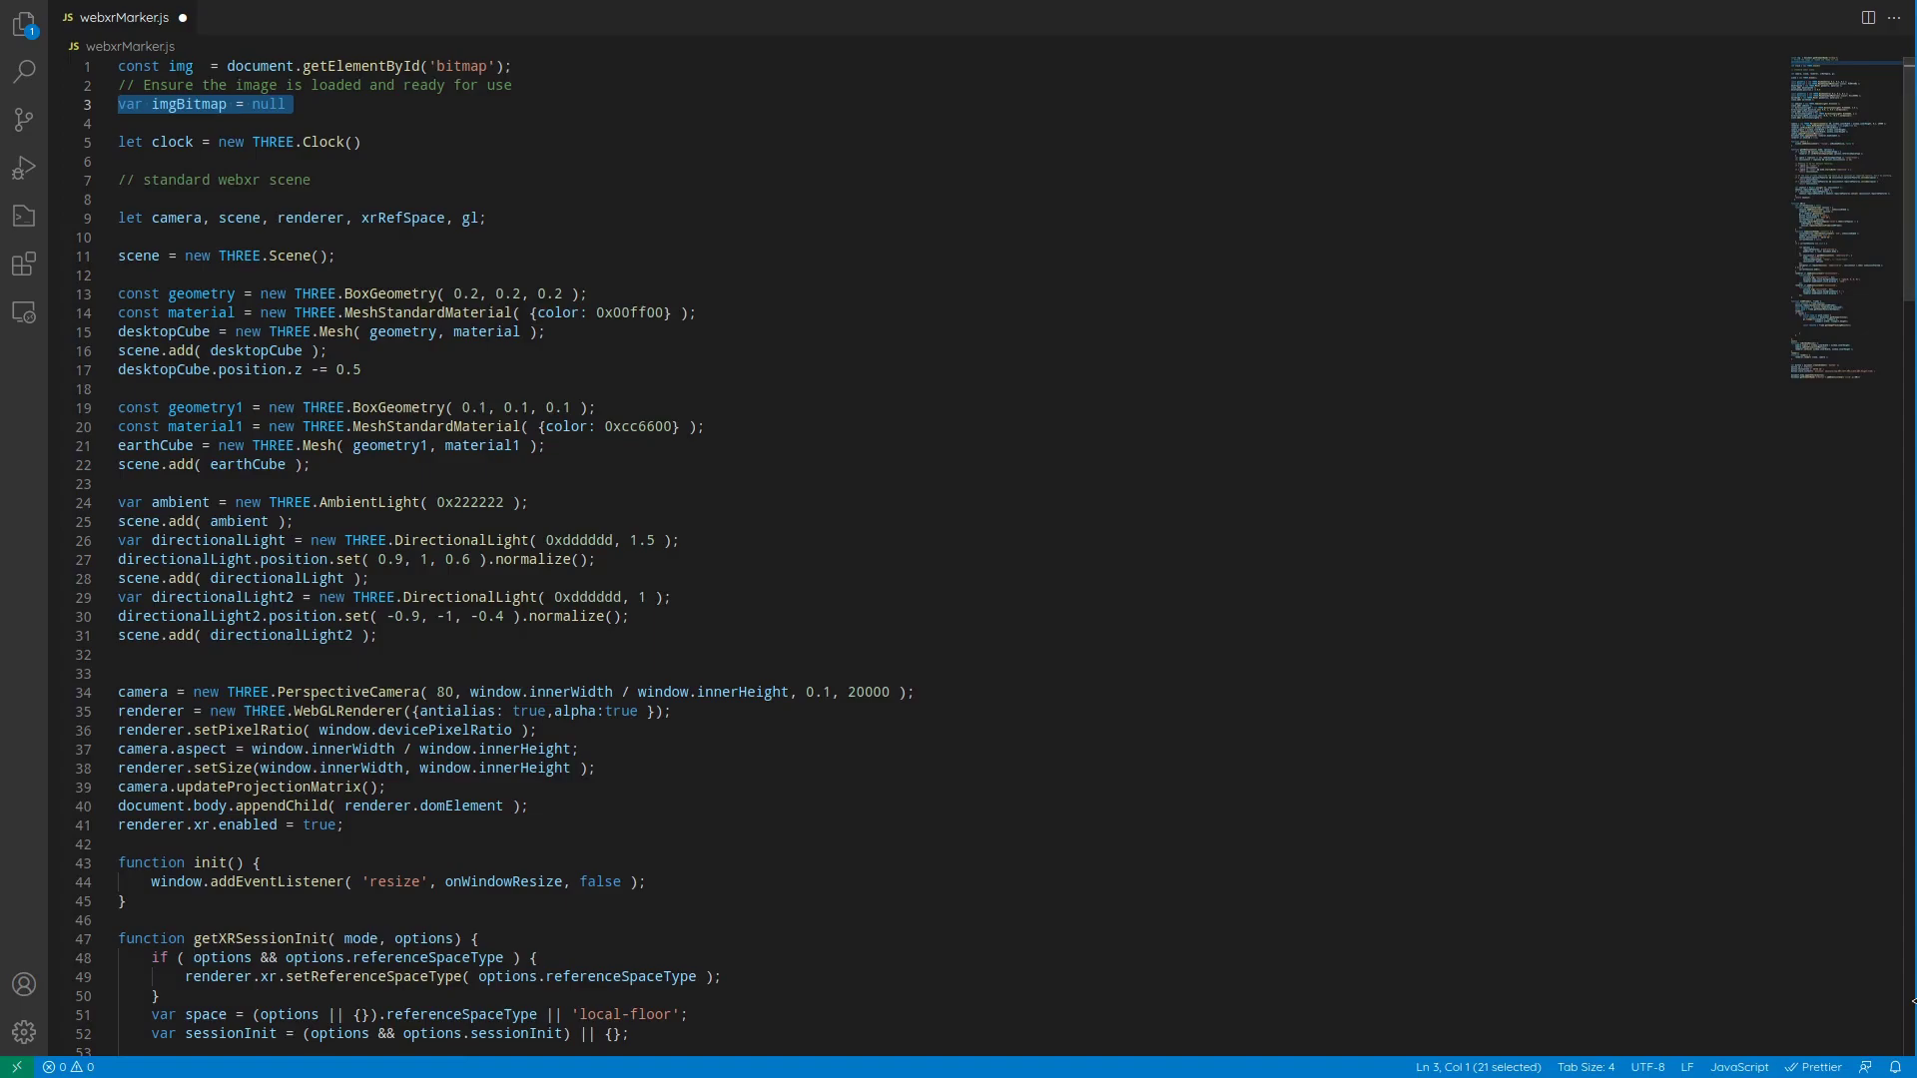
text(createImageBitmap(img).then(x=>{imgBitmap = x});)
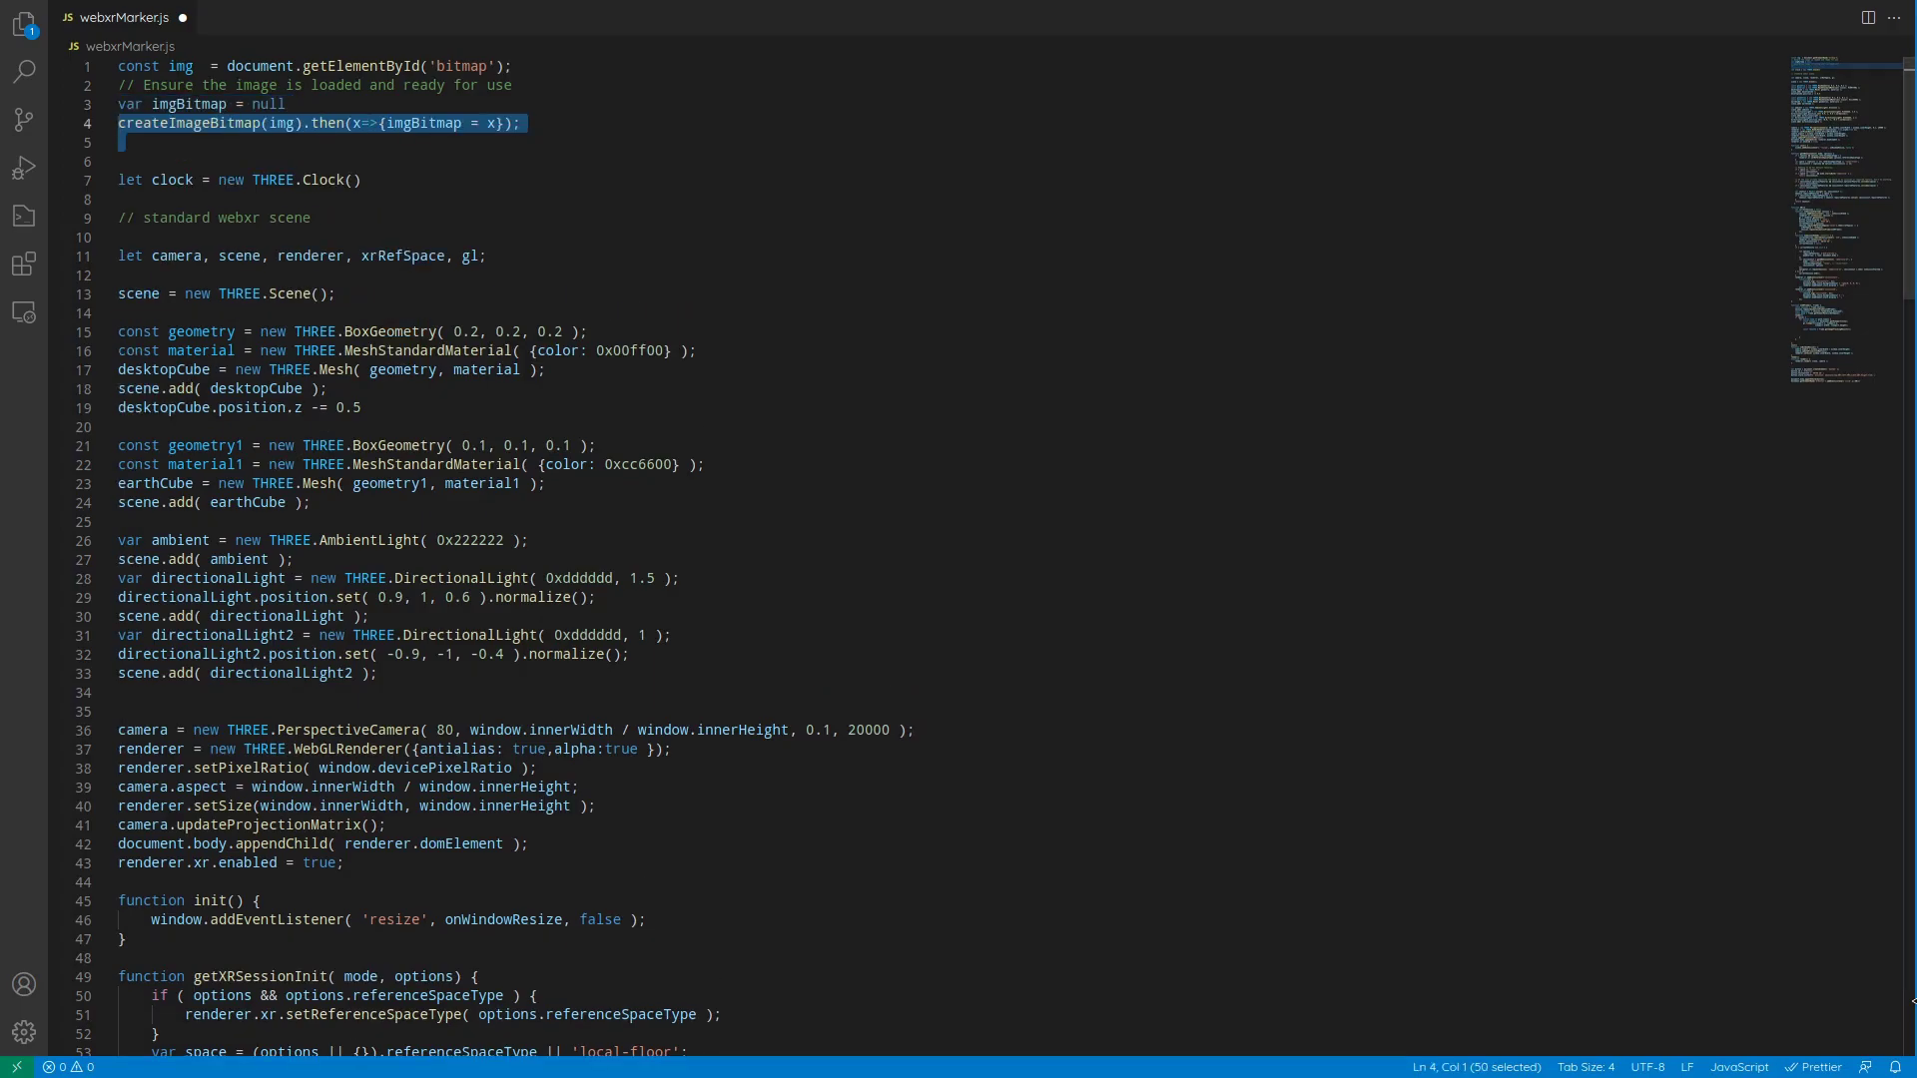
Add 'image-tracking' to the AR session's requiredFeatures alongside 'dom-overlay'
key(ctrl+z)
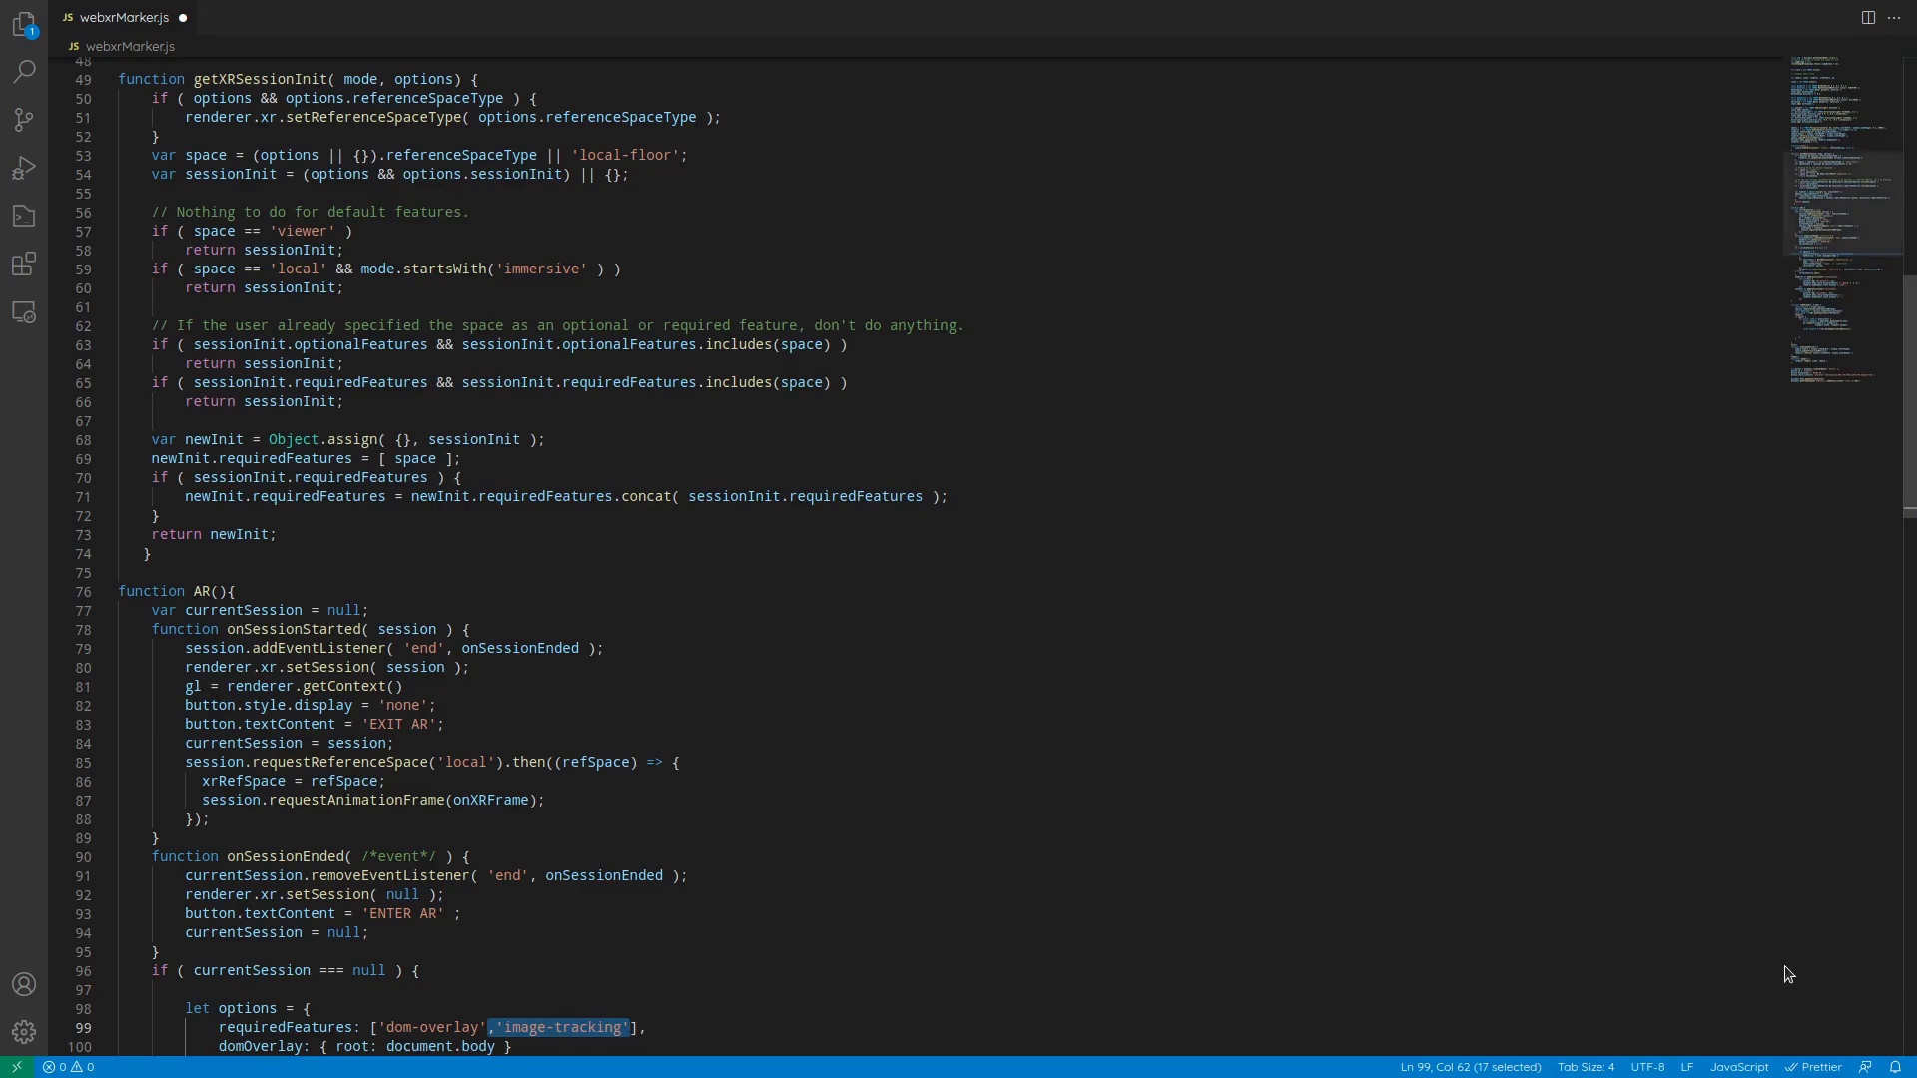
scroll(1789, 963, down, 1)
scroll(1793, 963, down, 1)
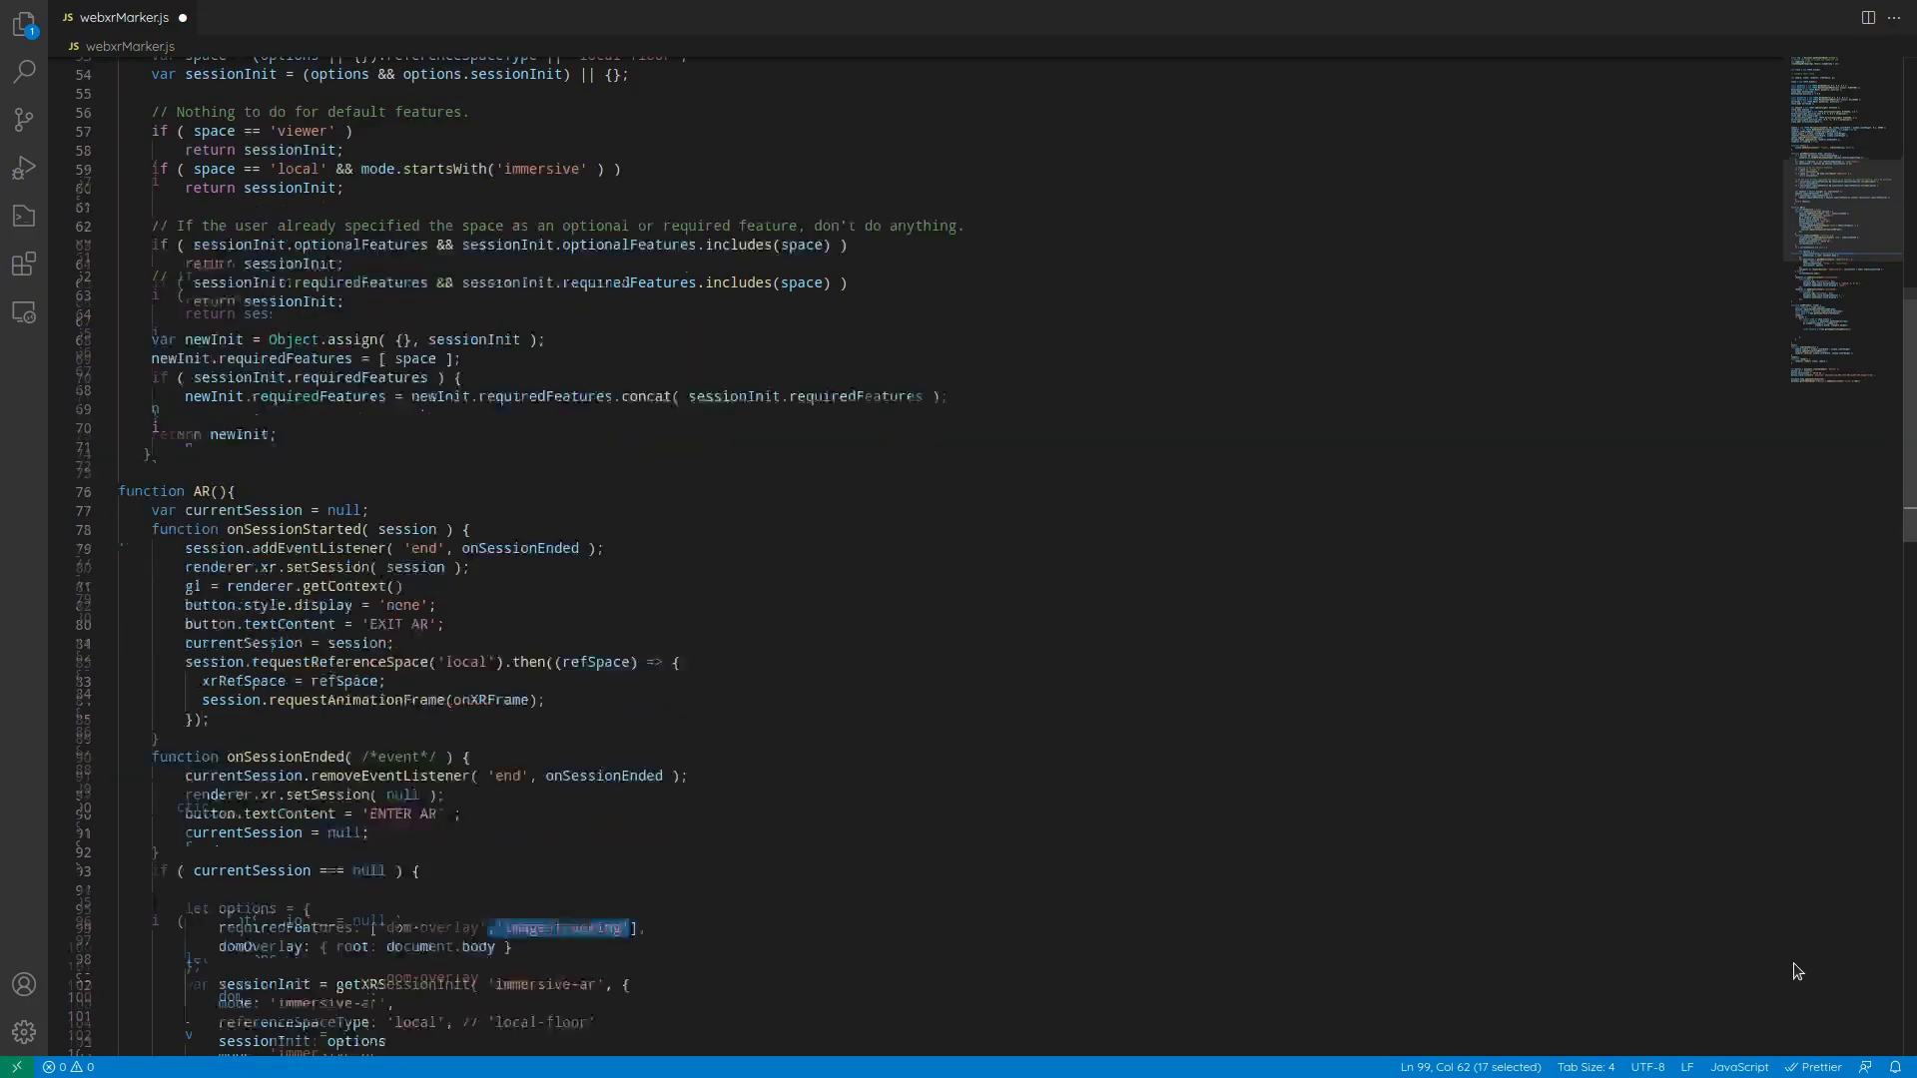
scroll(1794, 963, down, 1)
scroll(1792, 963, down, 1)
scroll(1792, 963, down, 1)
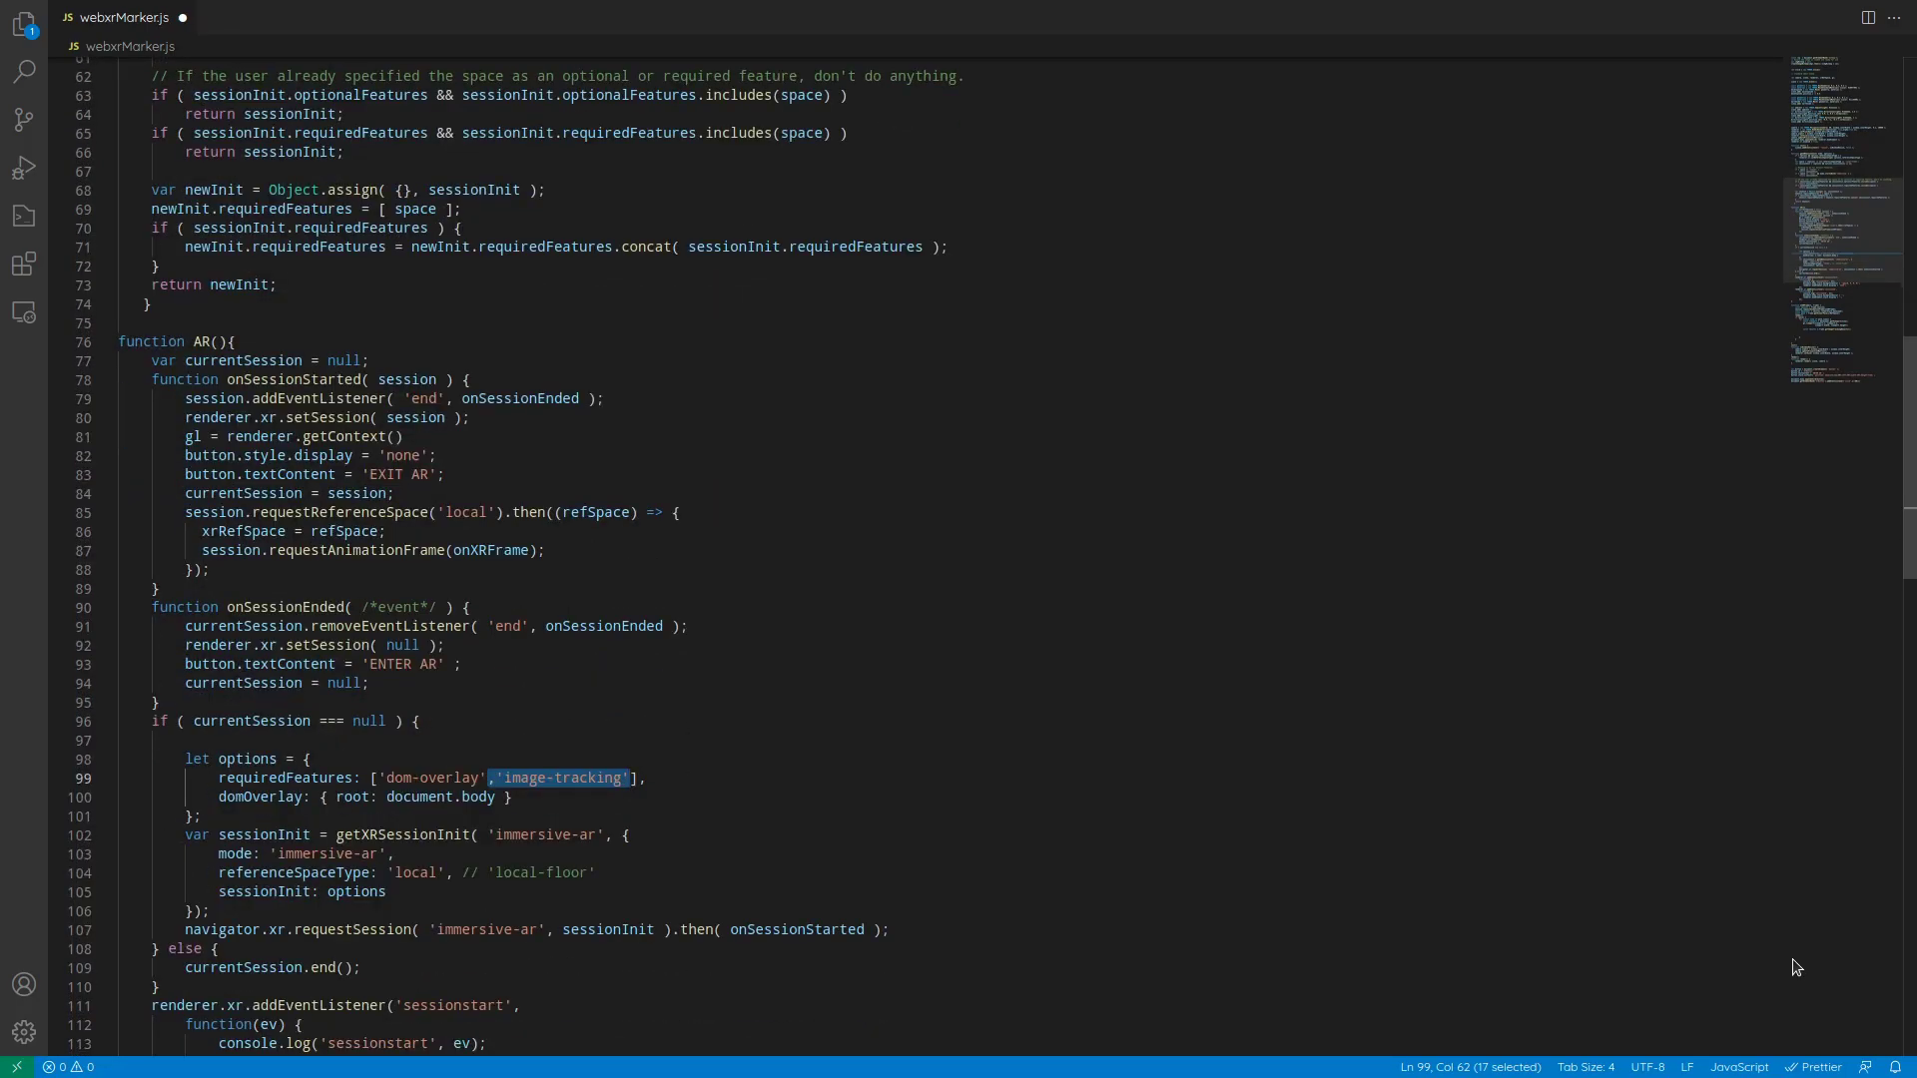
scroll(1792, 963, down, 2)
scroll(1793, 963, down, 2)
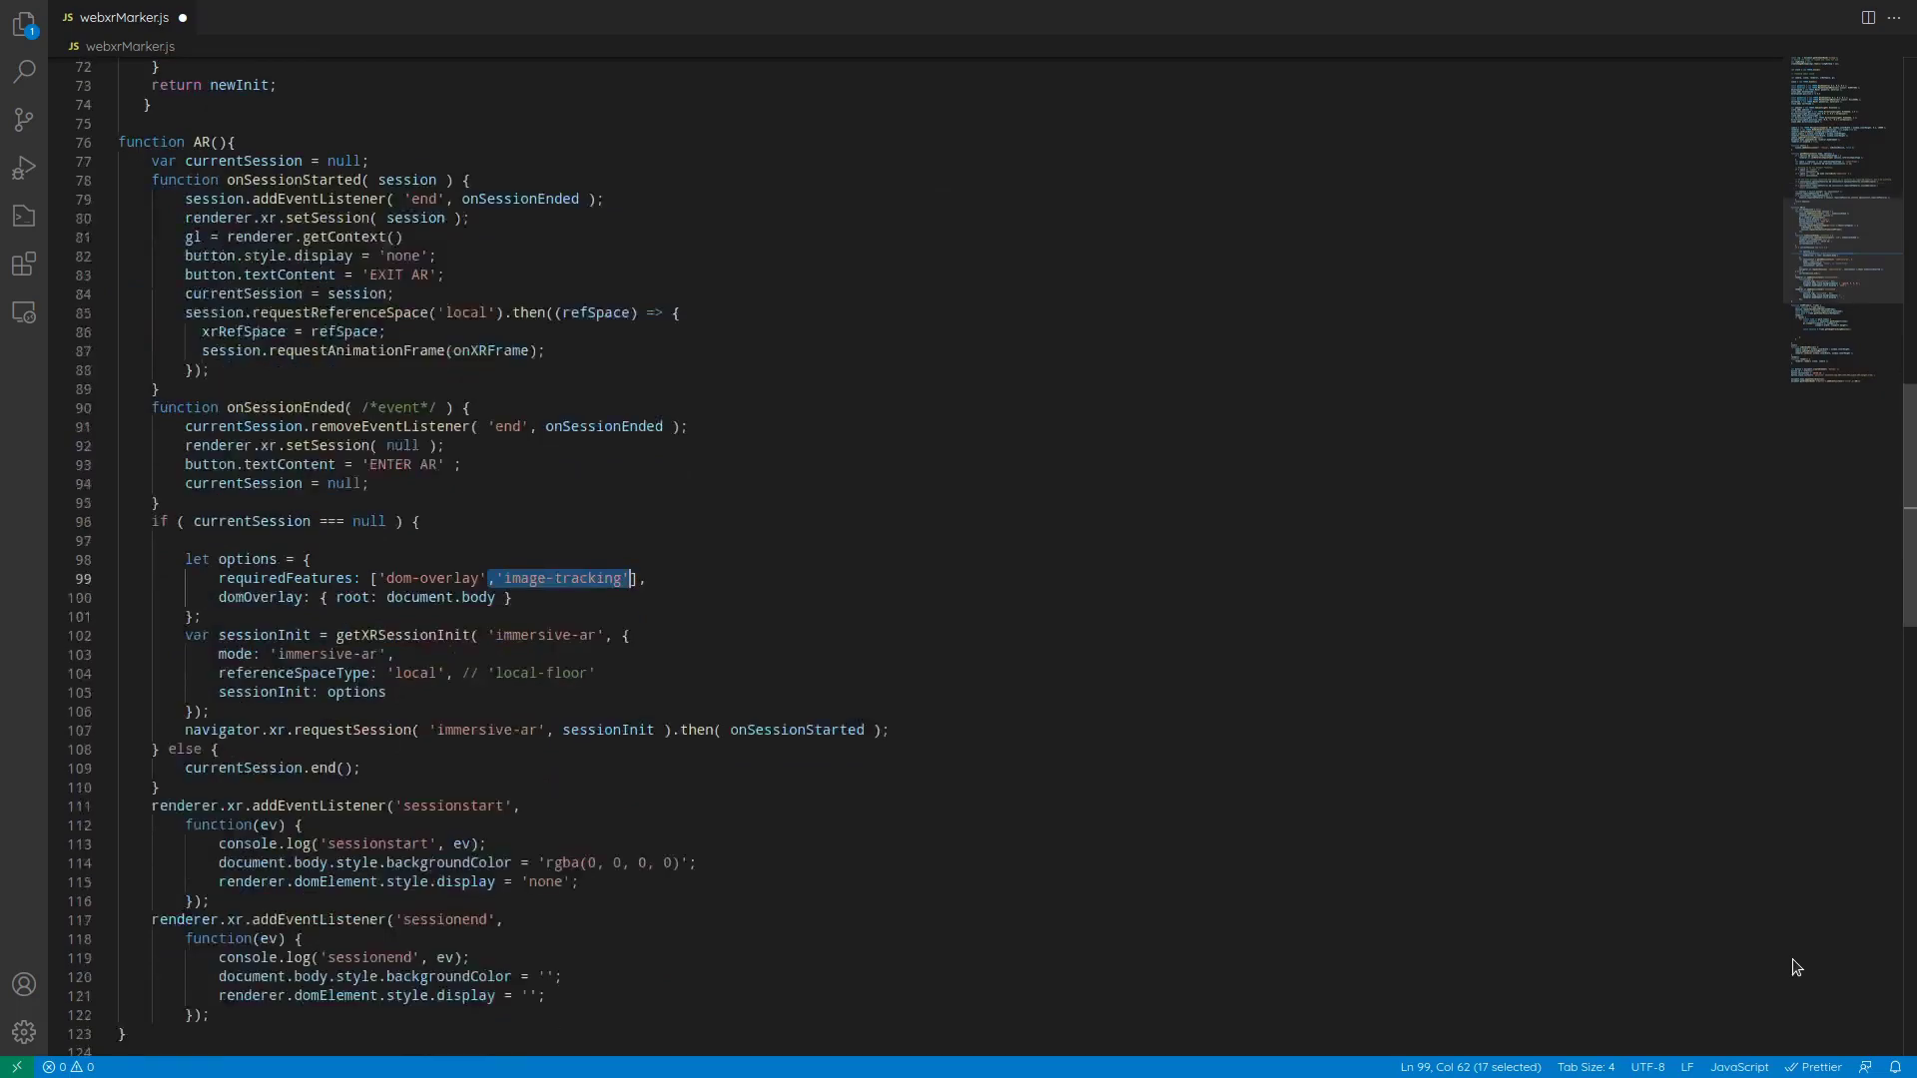
scroll(1793, 964, down, 1)
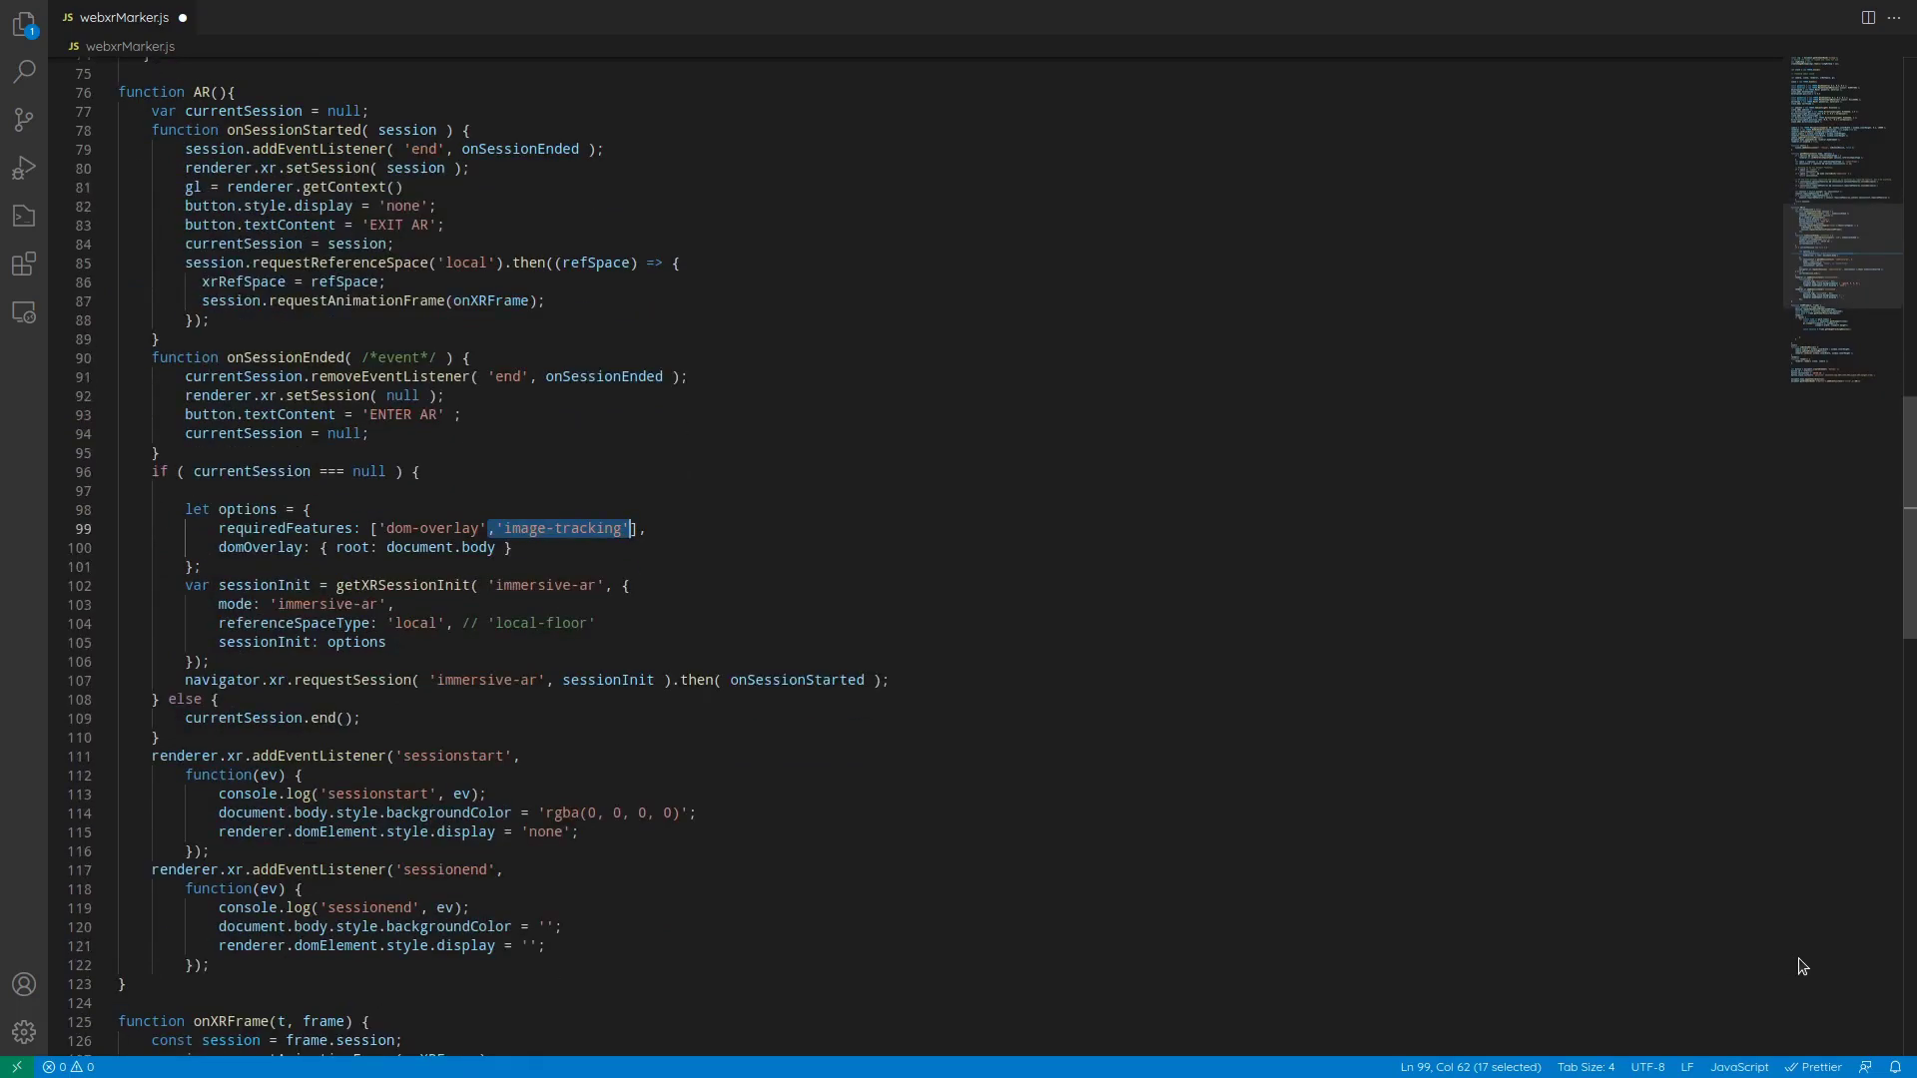
Add a trackedImages list holding imgBitmap with widthInMeters 0.1 to the session options
key(ctrl+z)
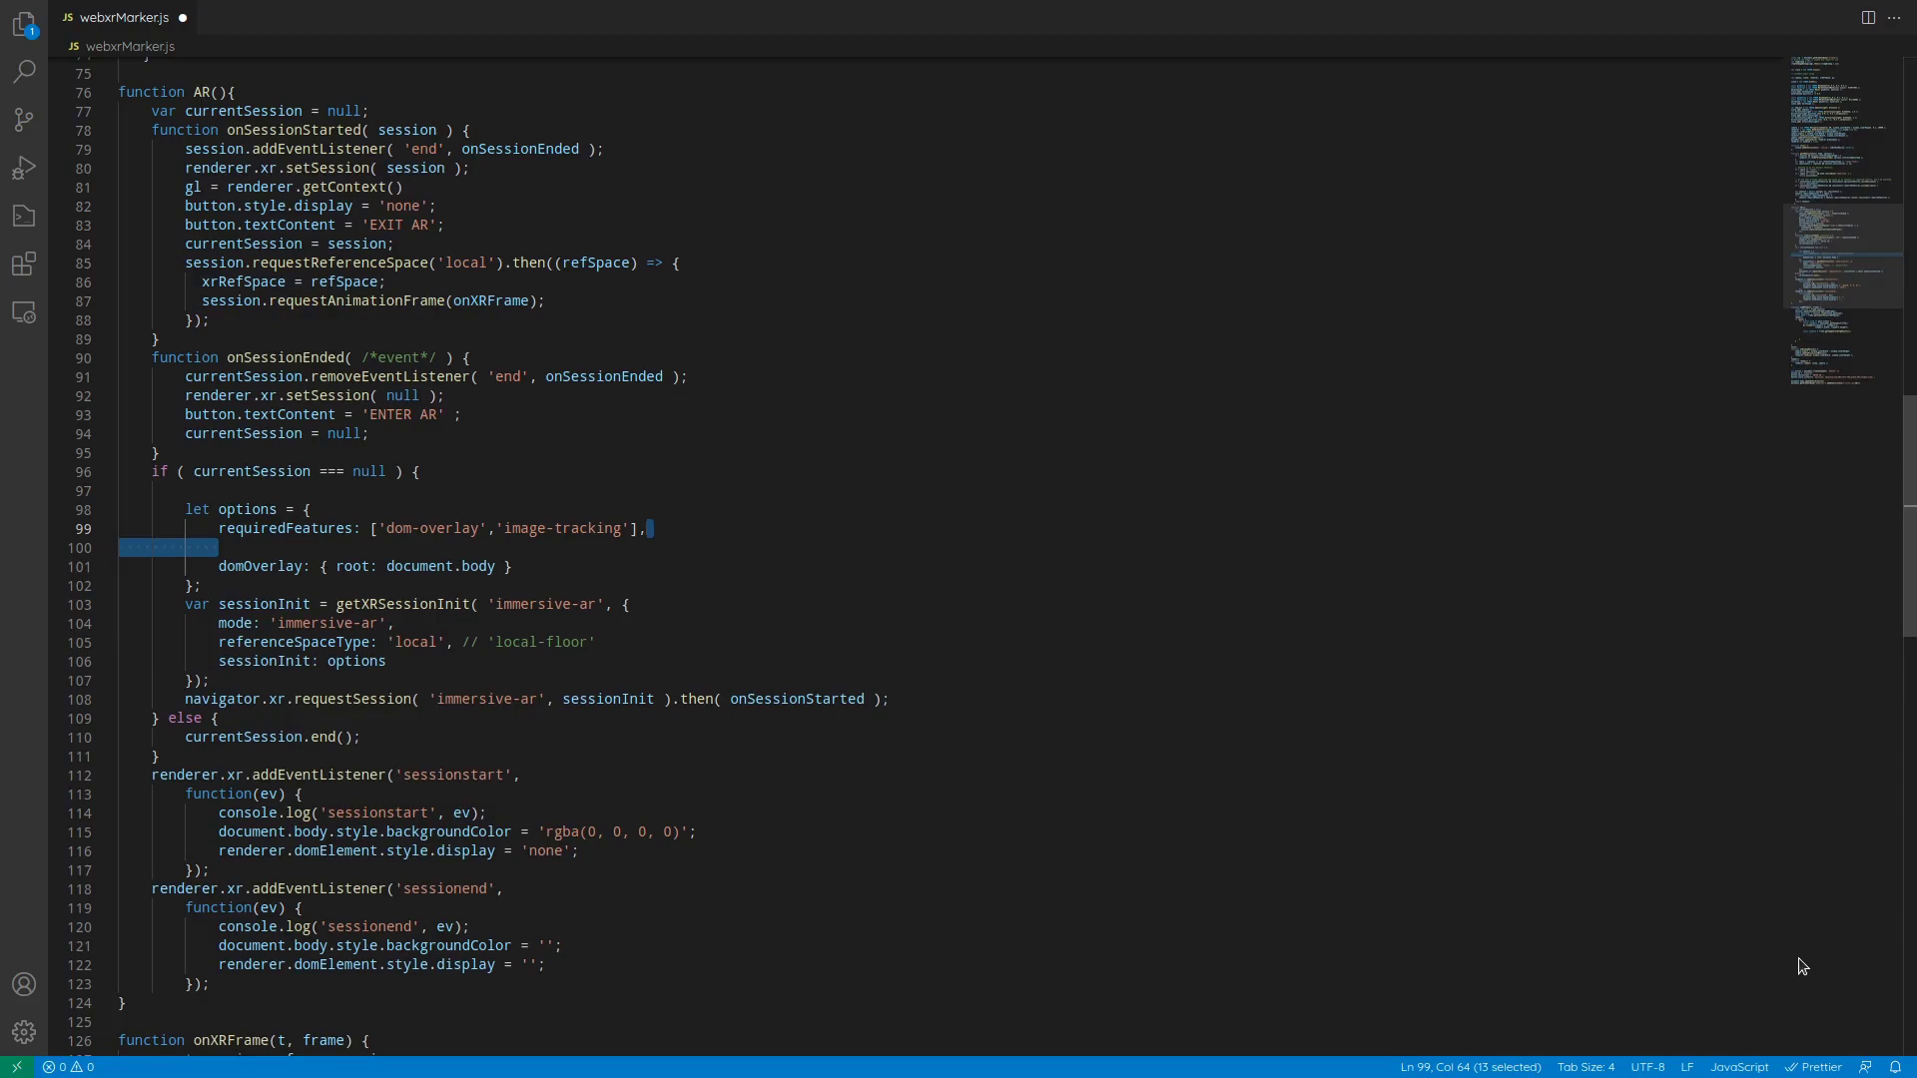
key(ctrl+z)
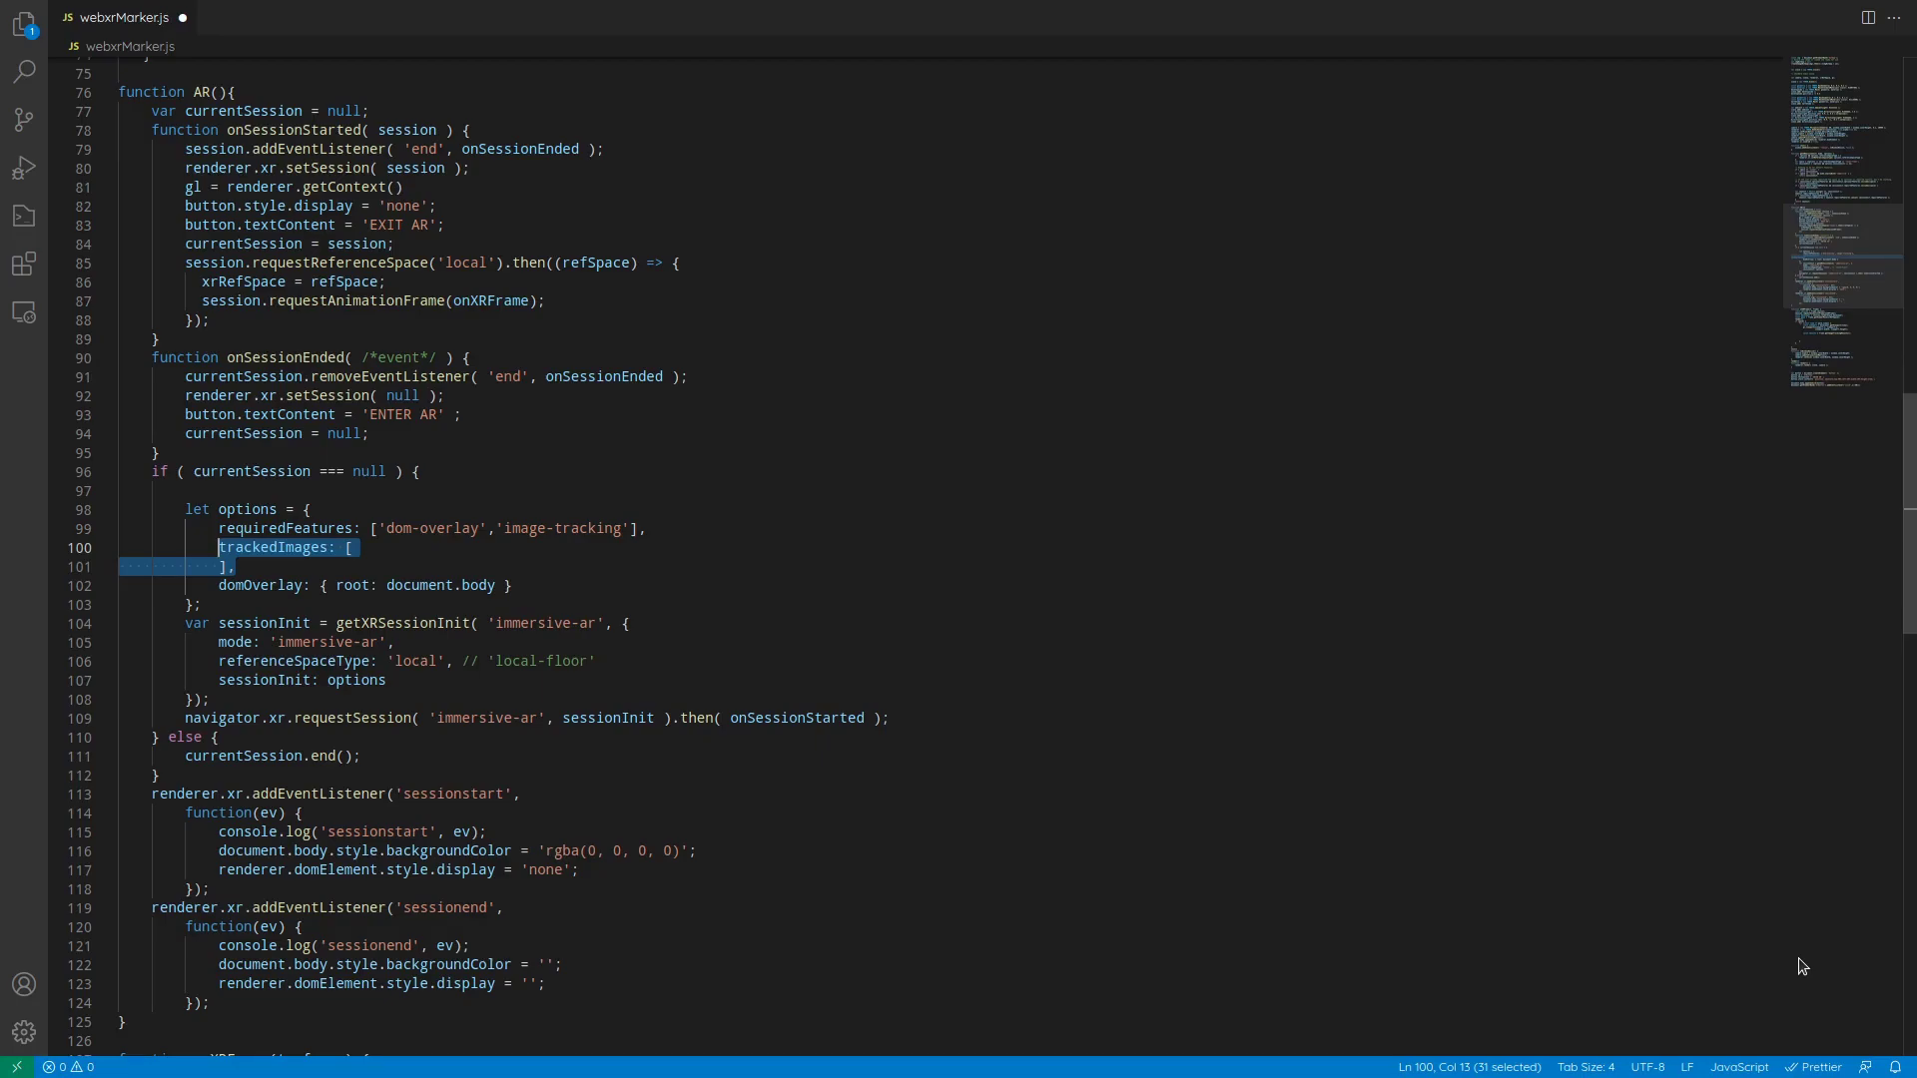
key(ctrl+shift+z)
text(// The r)
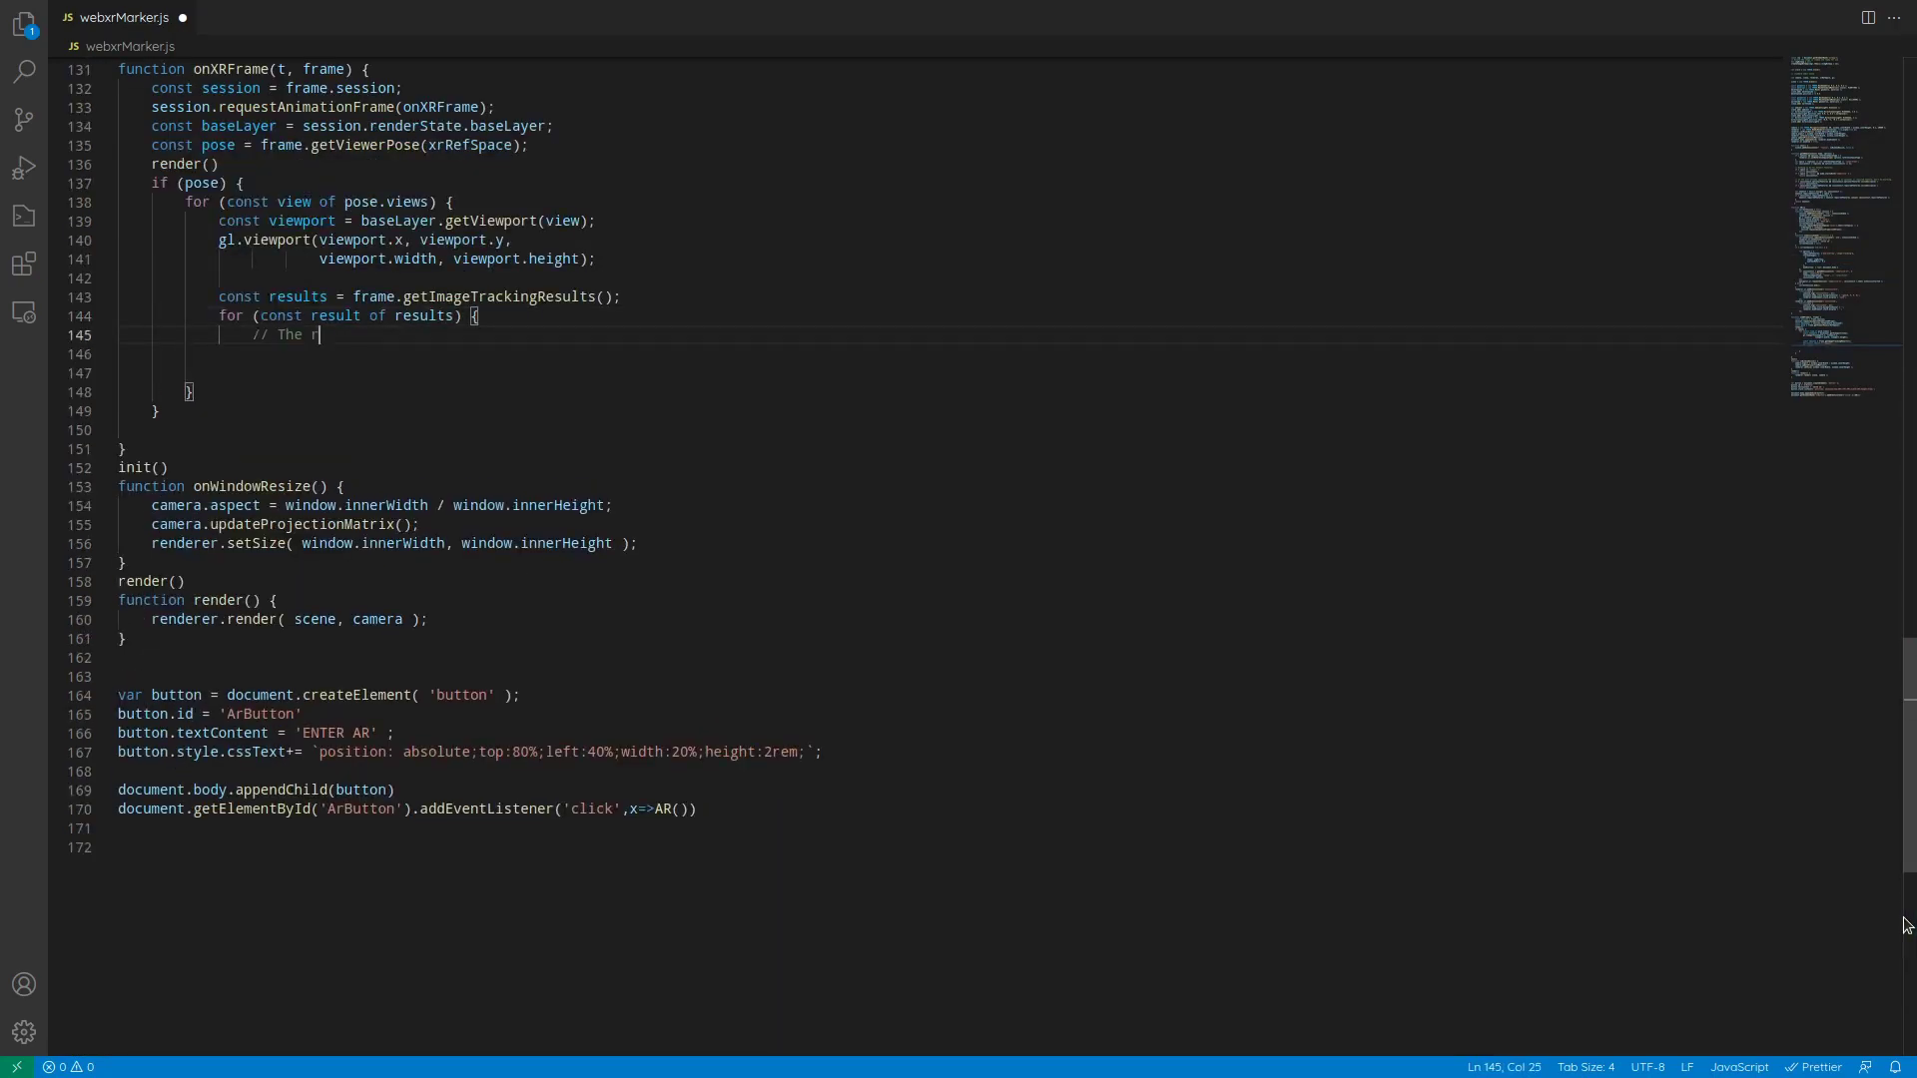
Read each result's imageIndex and pose1 from xrRefSpace, storing its position and orientation
text(esult's index is the image's posit)
text(ion in the trackedImages ar)
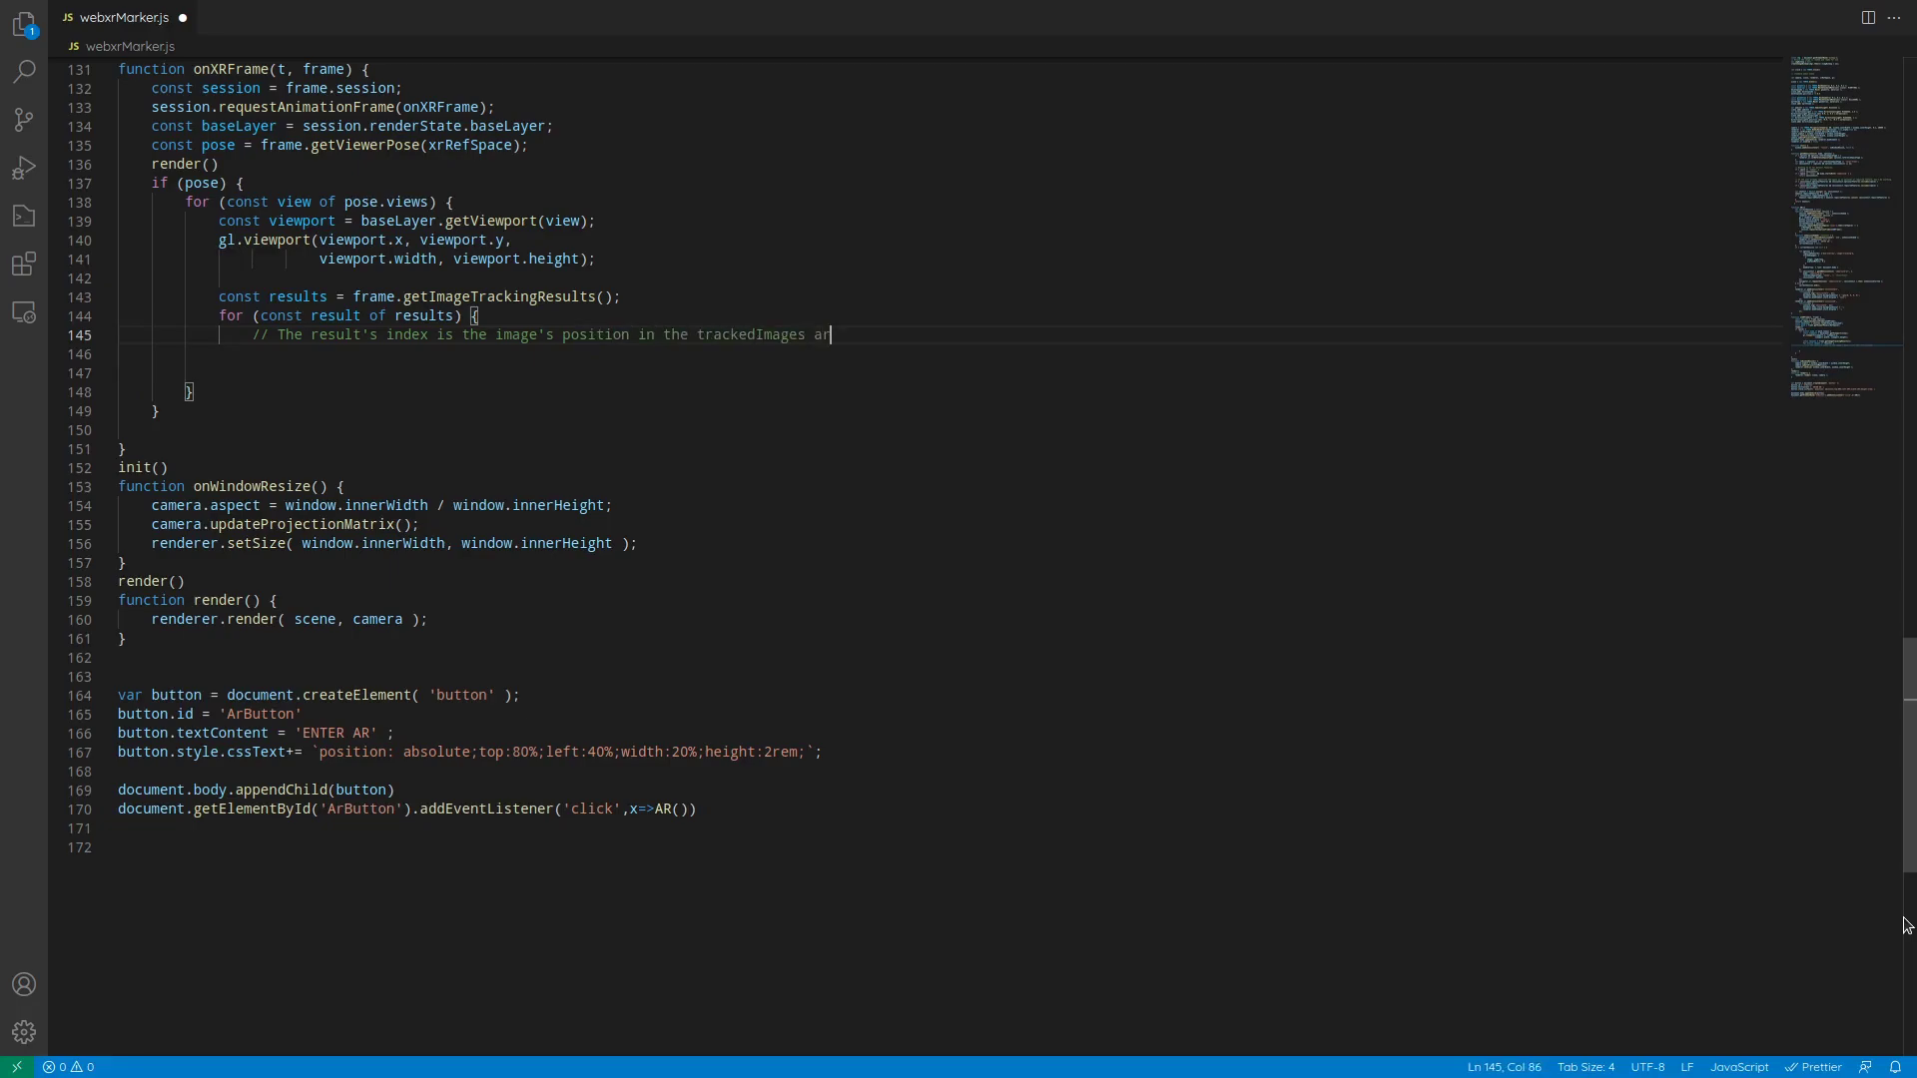
text(ray specified at session cre)
text(ation)
key(Return)
text(const imageIndex =)
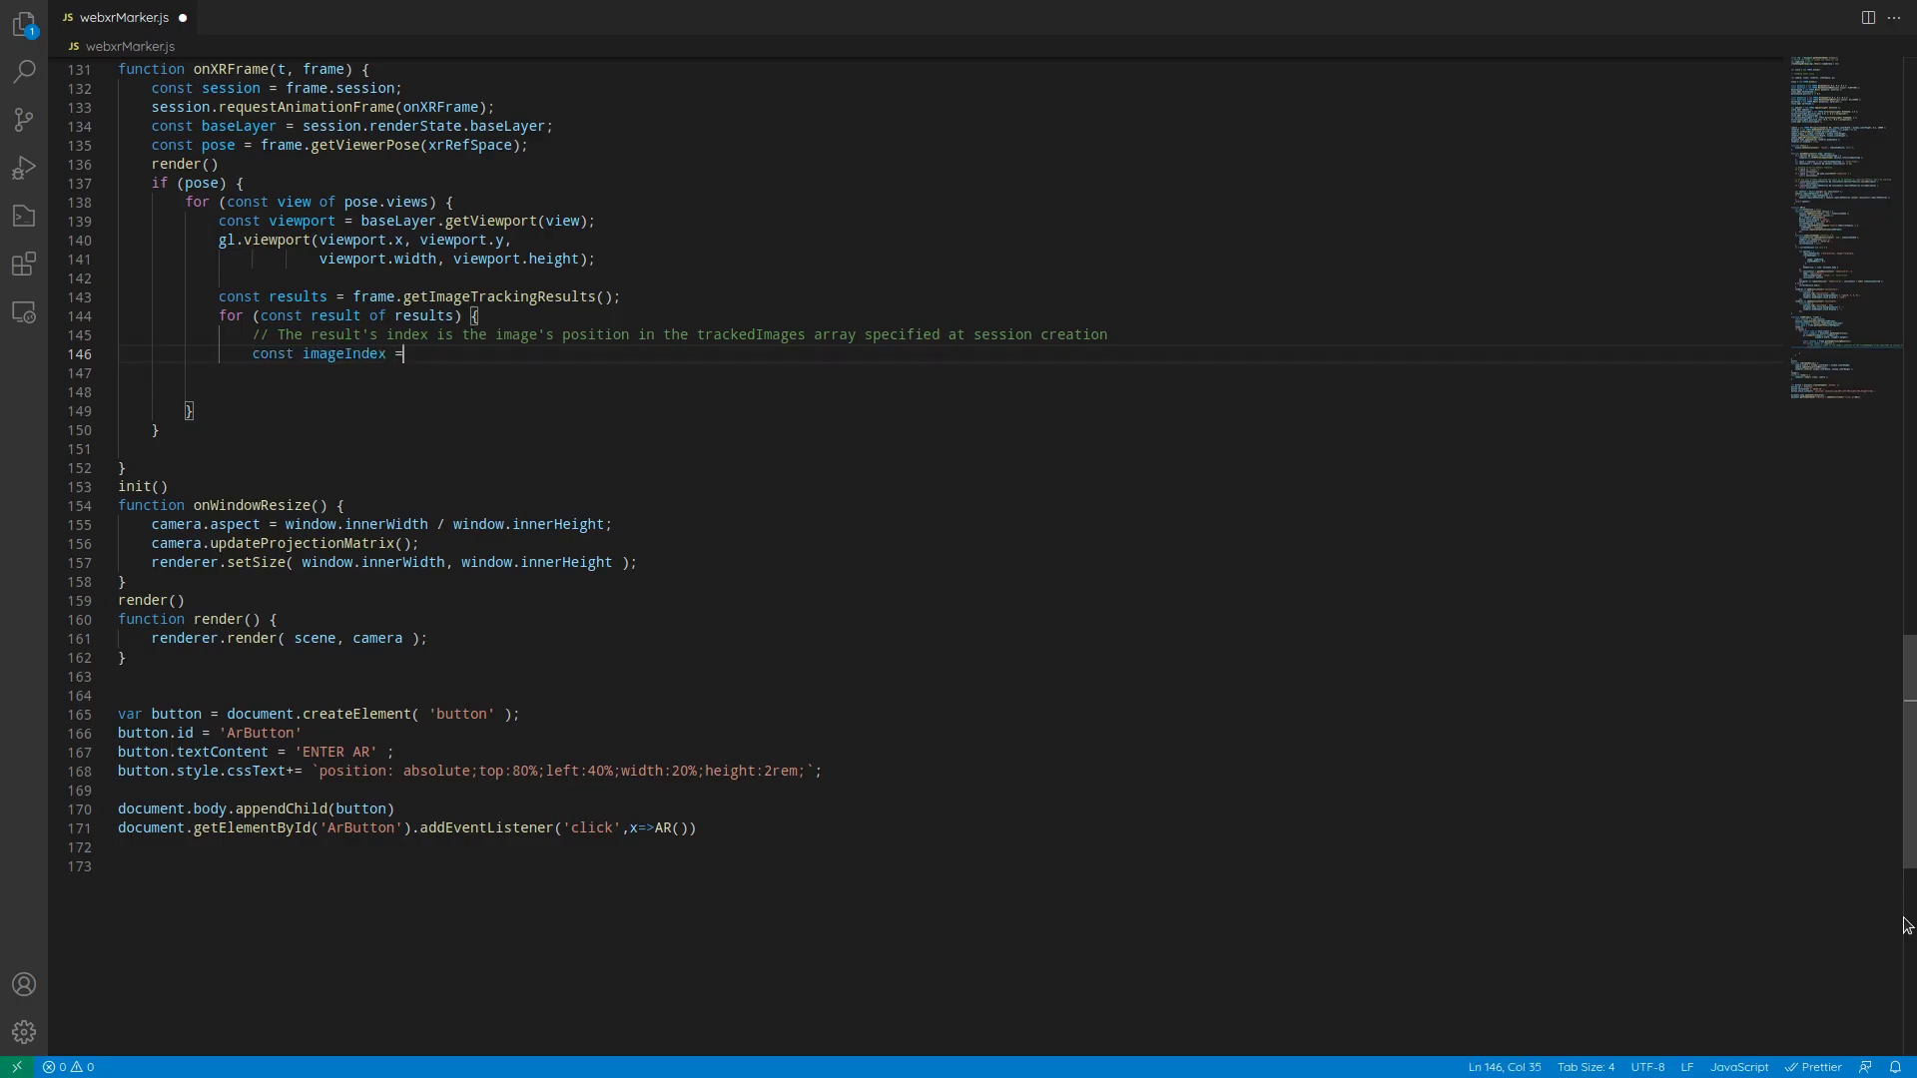
text( result.index;)
key(Return)
key(Return)
text(// Ge)
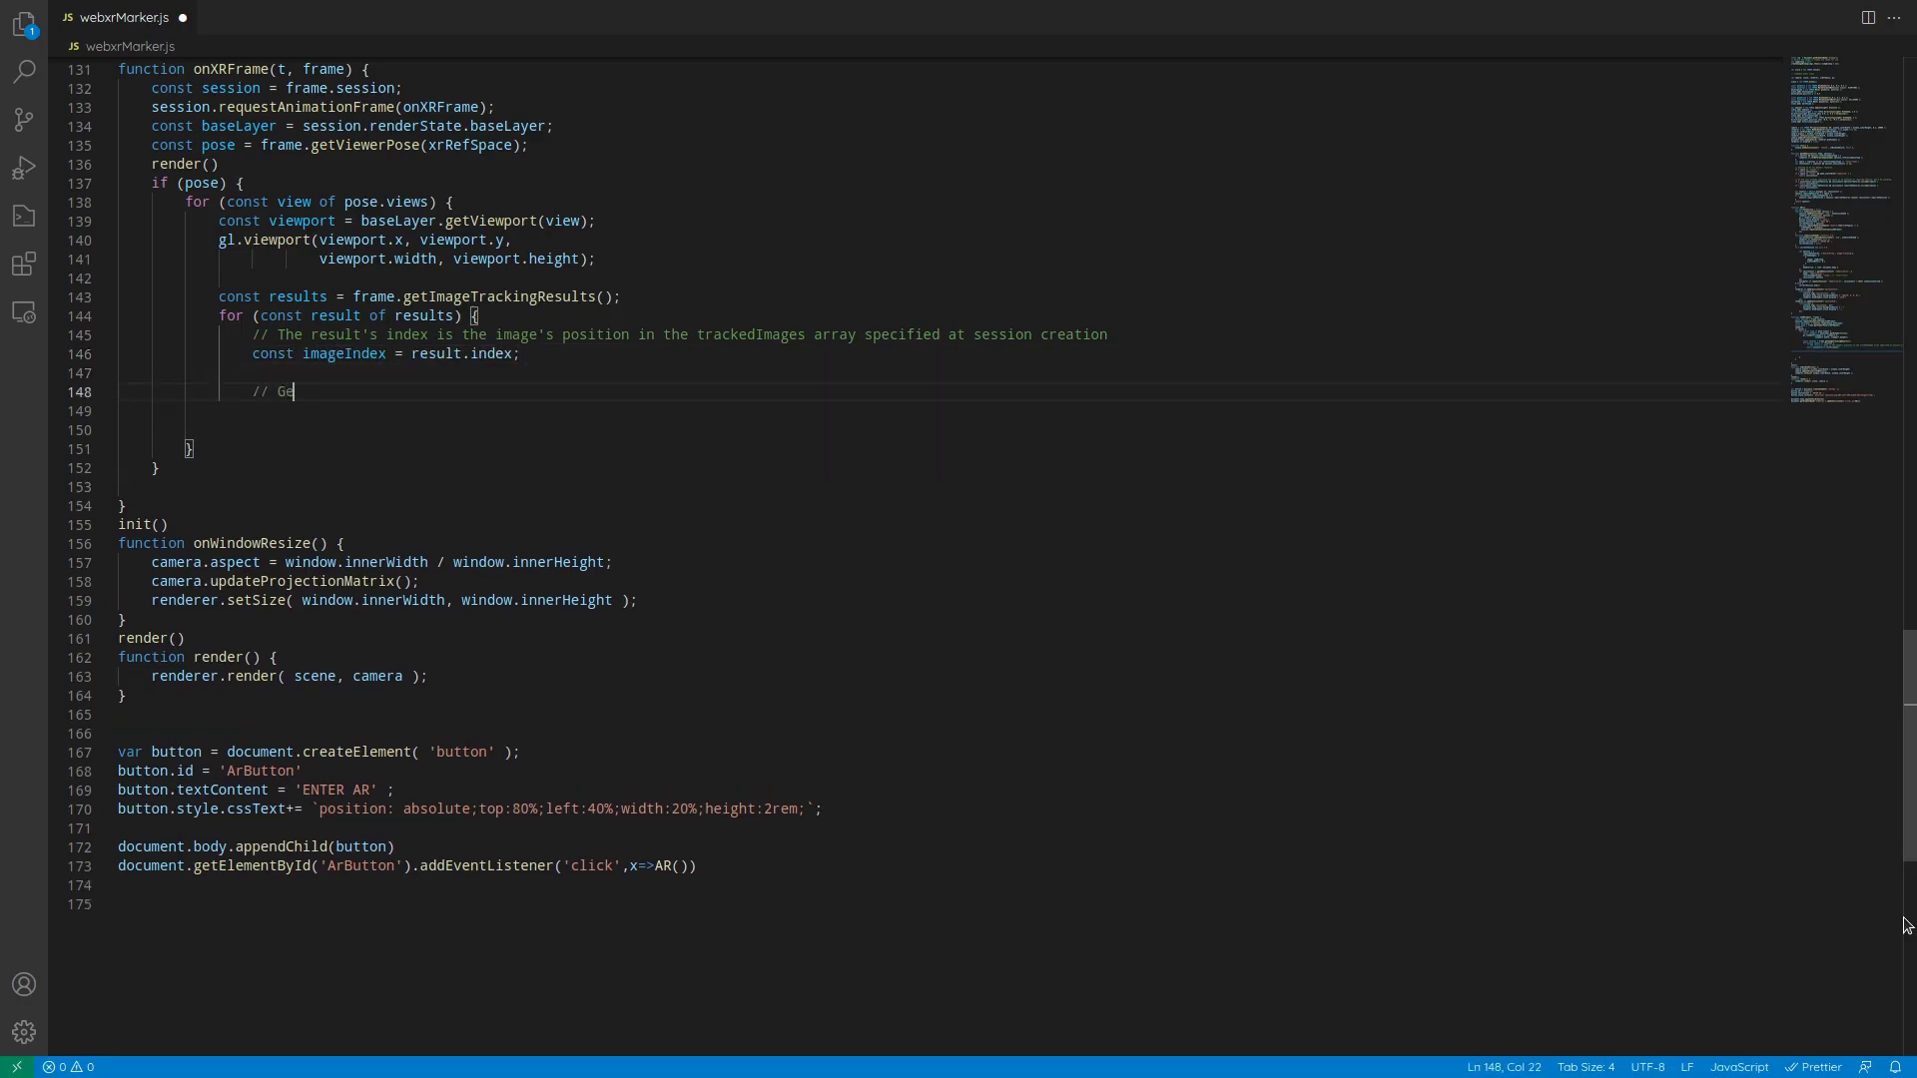
text(t the pose of the image)
text( relative to a referen)
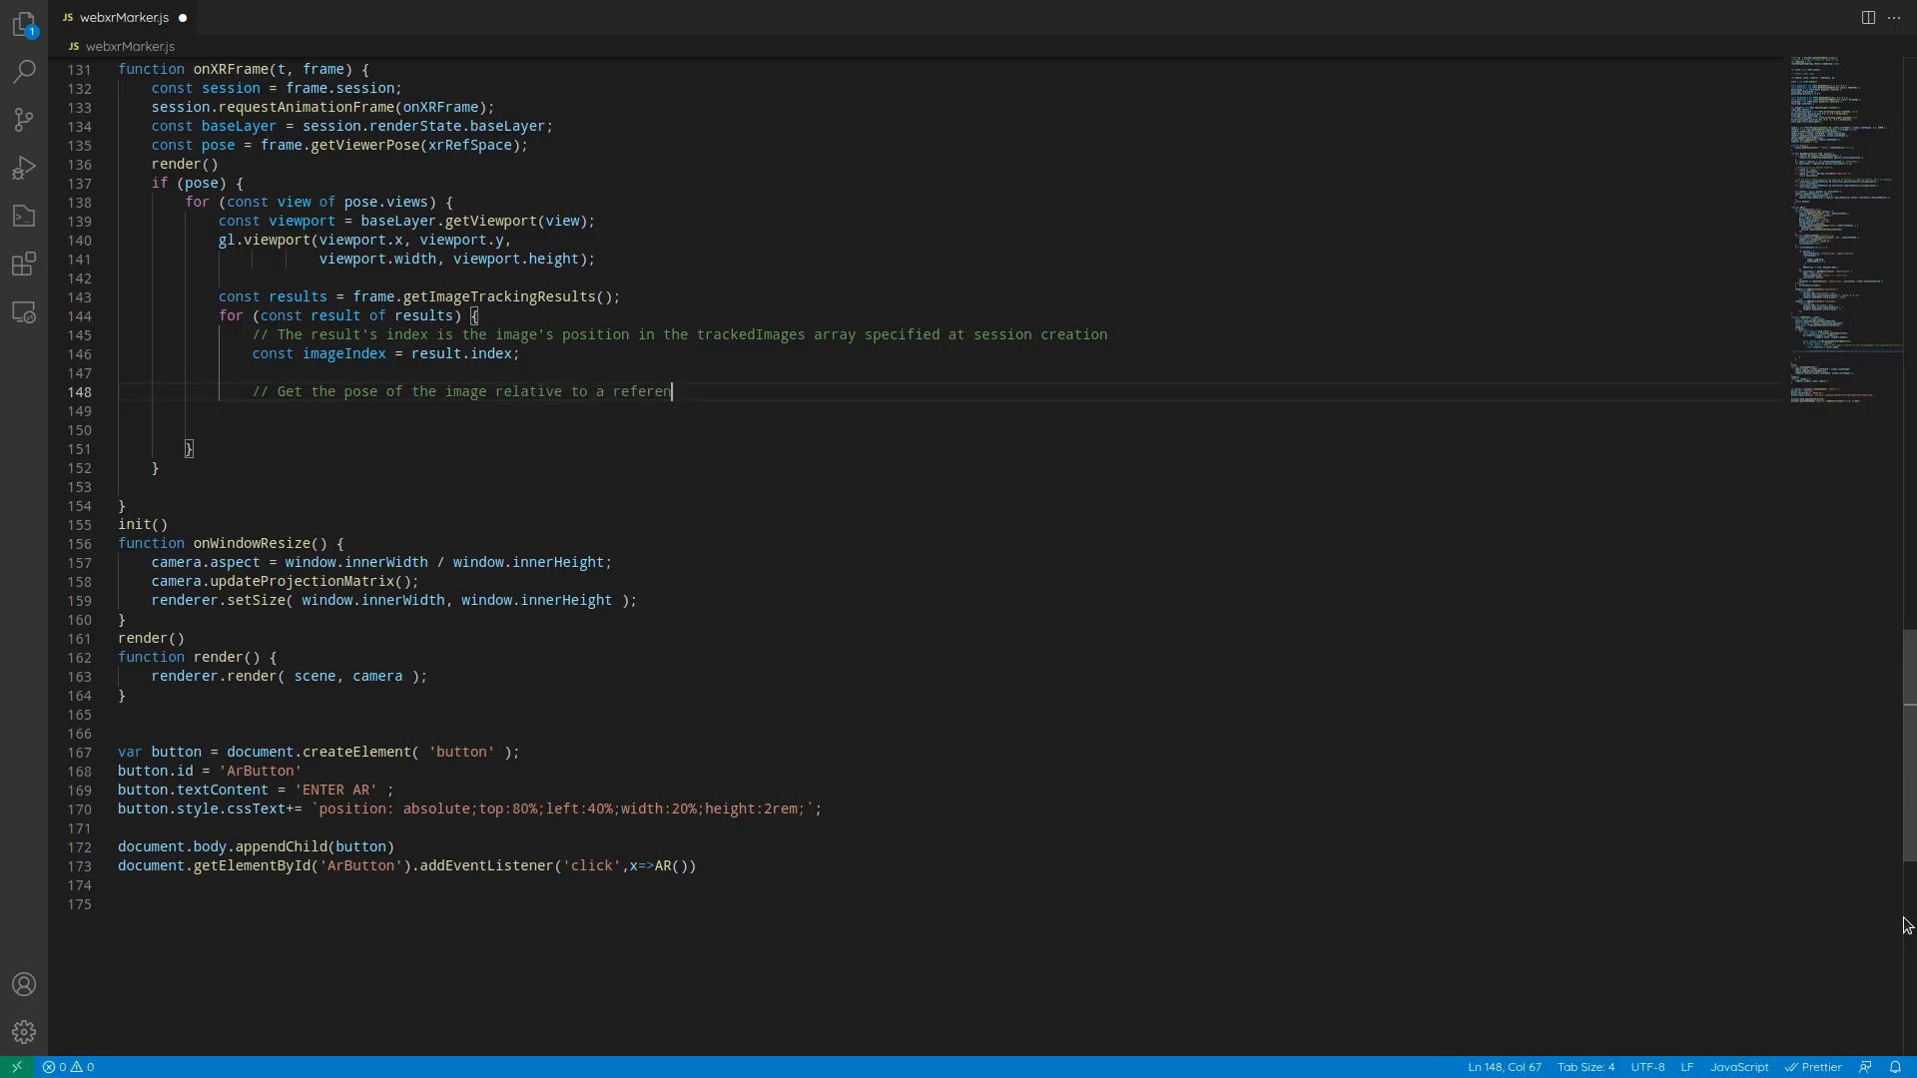
text(ce space.)
key(Return)
text(const )
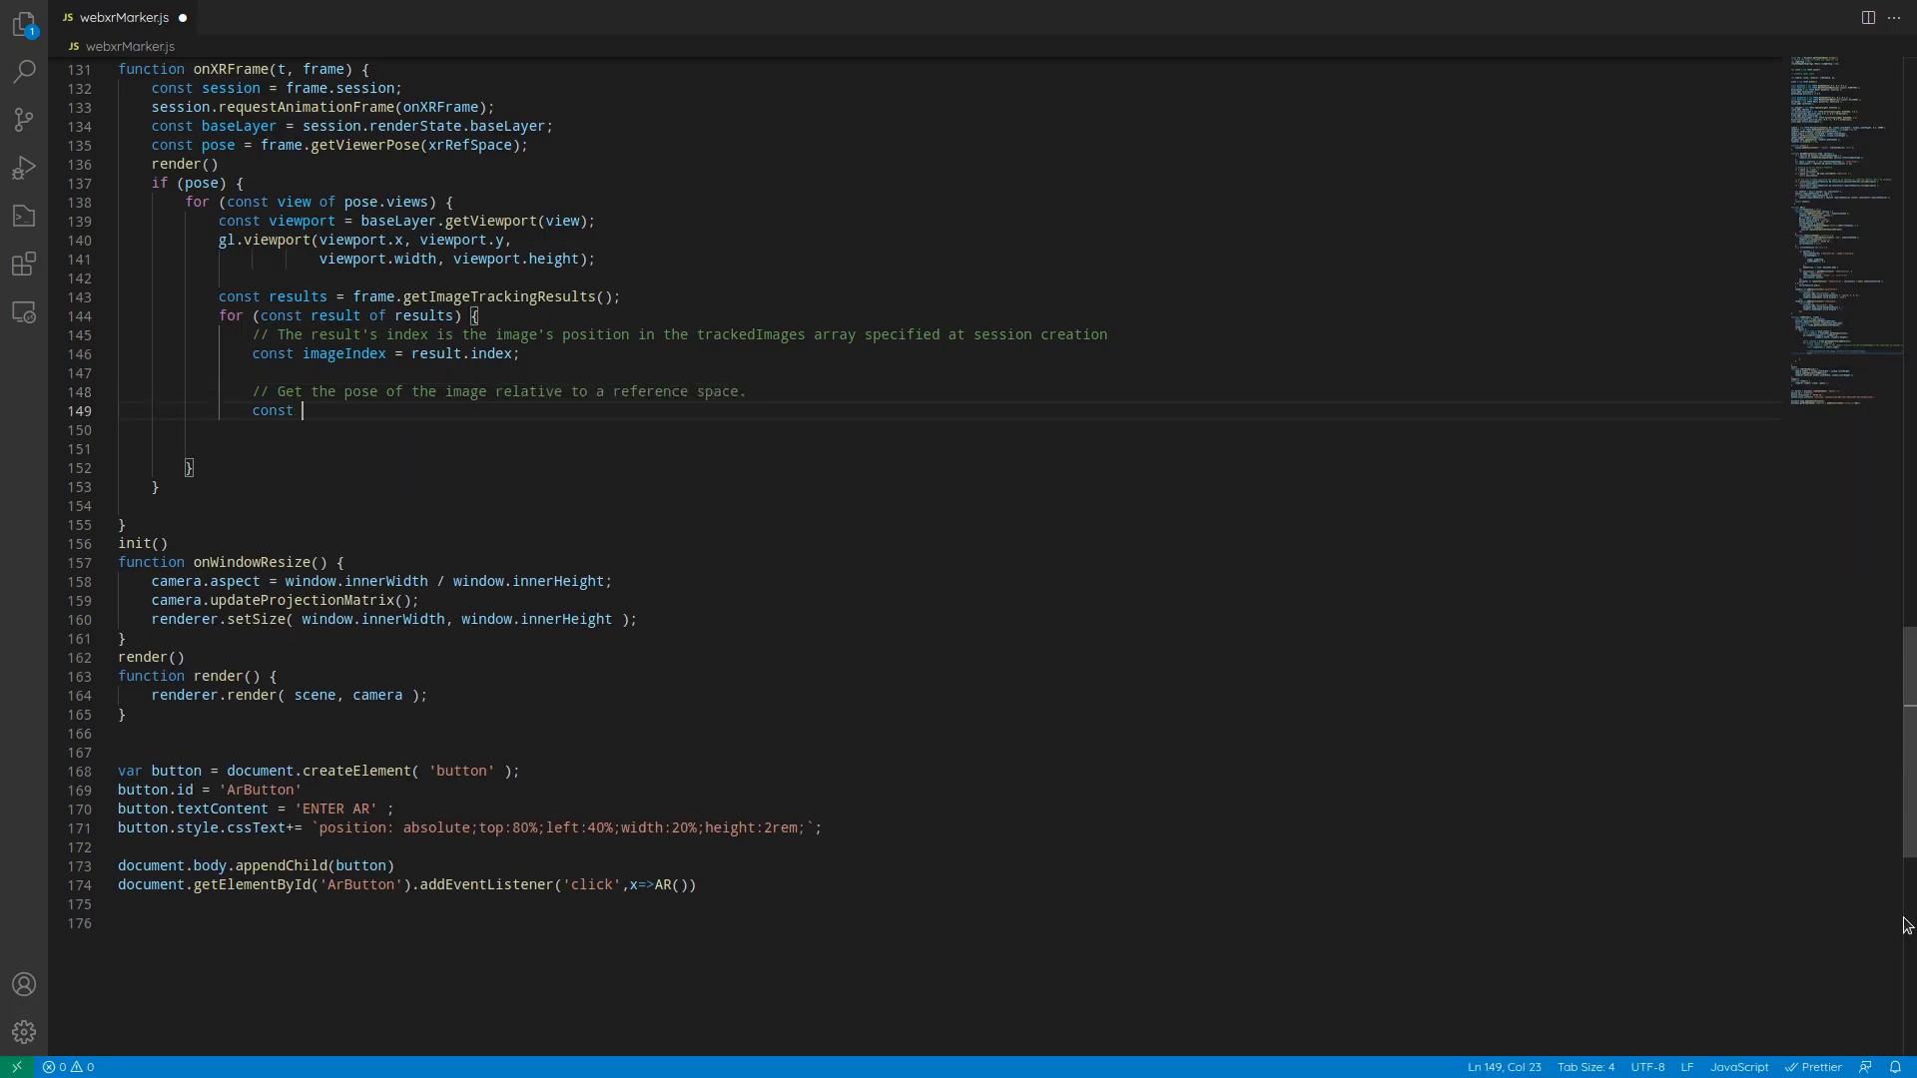
text(pose1 = frame.getPo)
text(se(result.imageSpace, xrRefSpace);)
key(Return)
text(p)
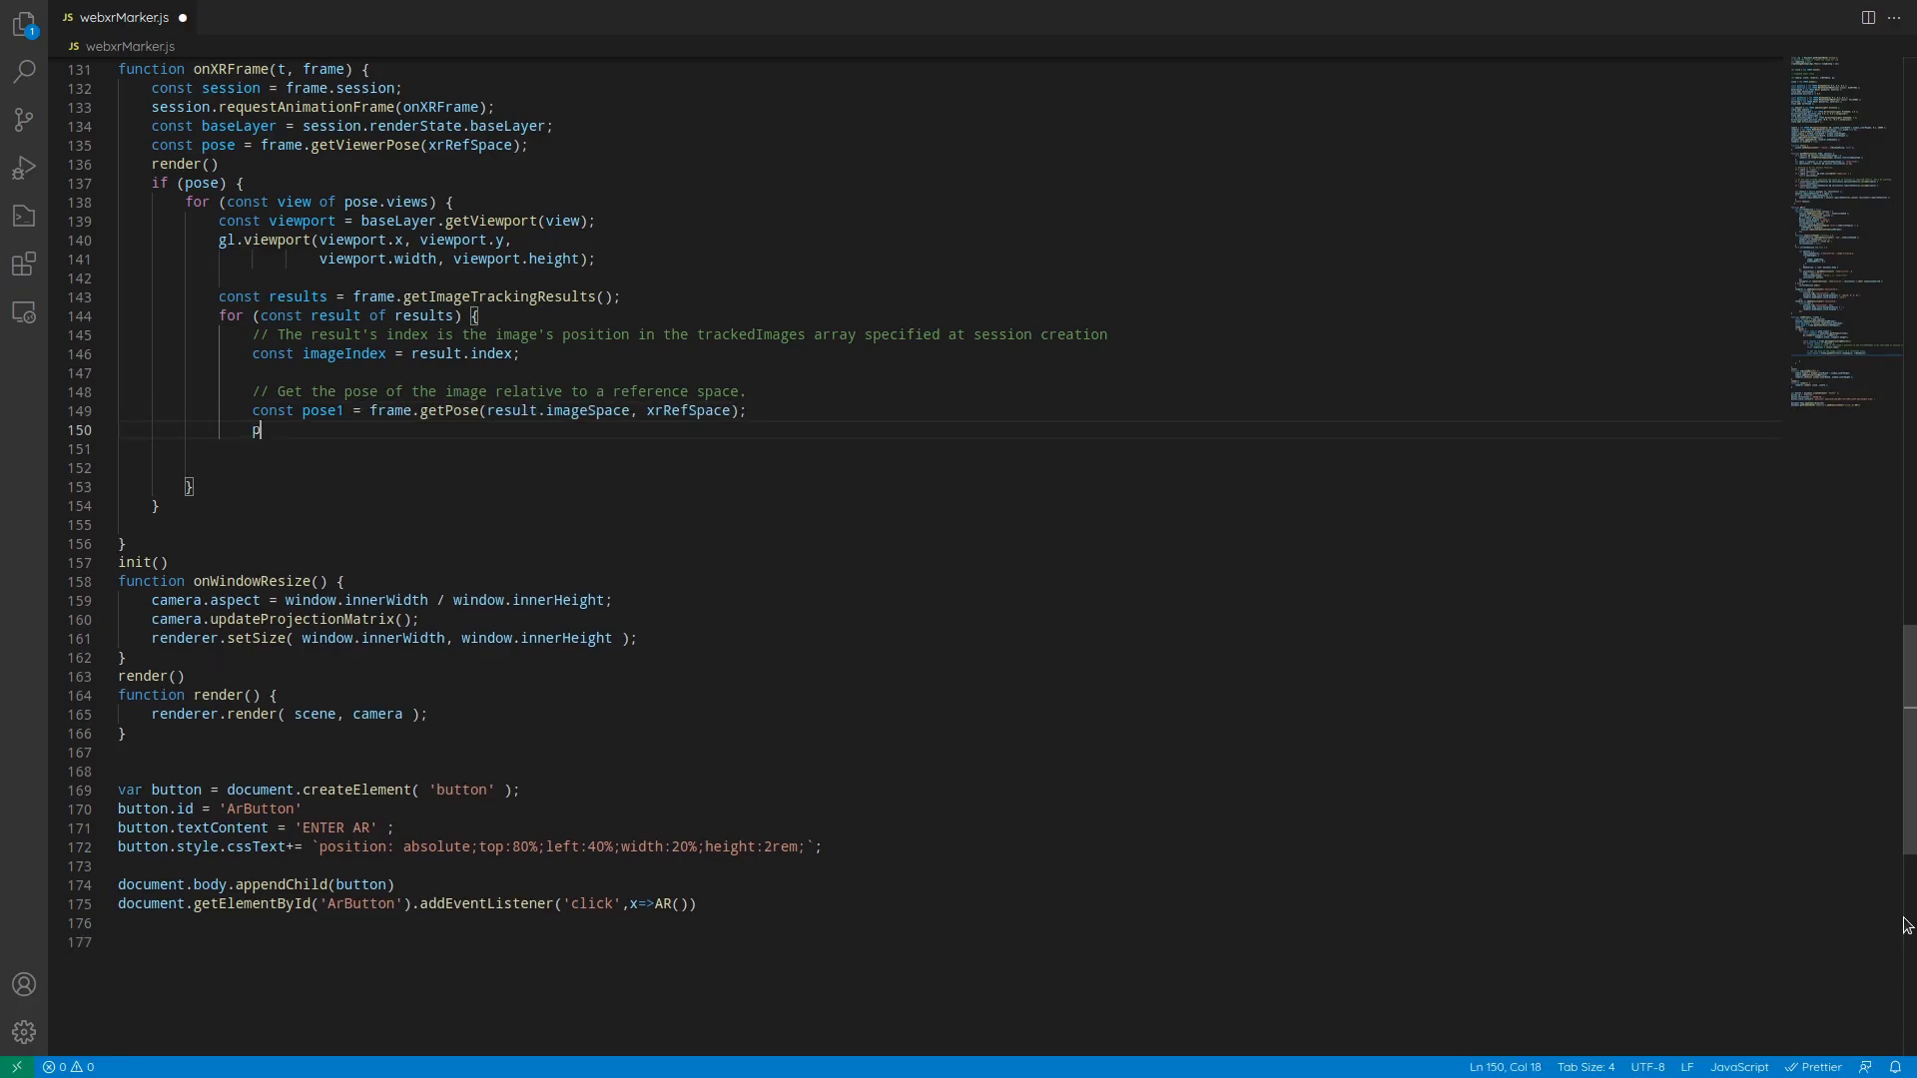
text(os = pose1.transform.position)
key(Return)
text(quat = pose1.transform.ori)
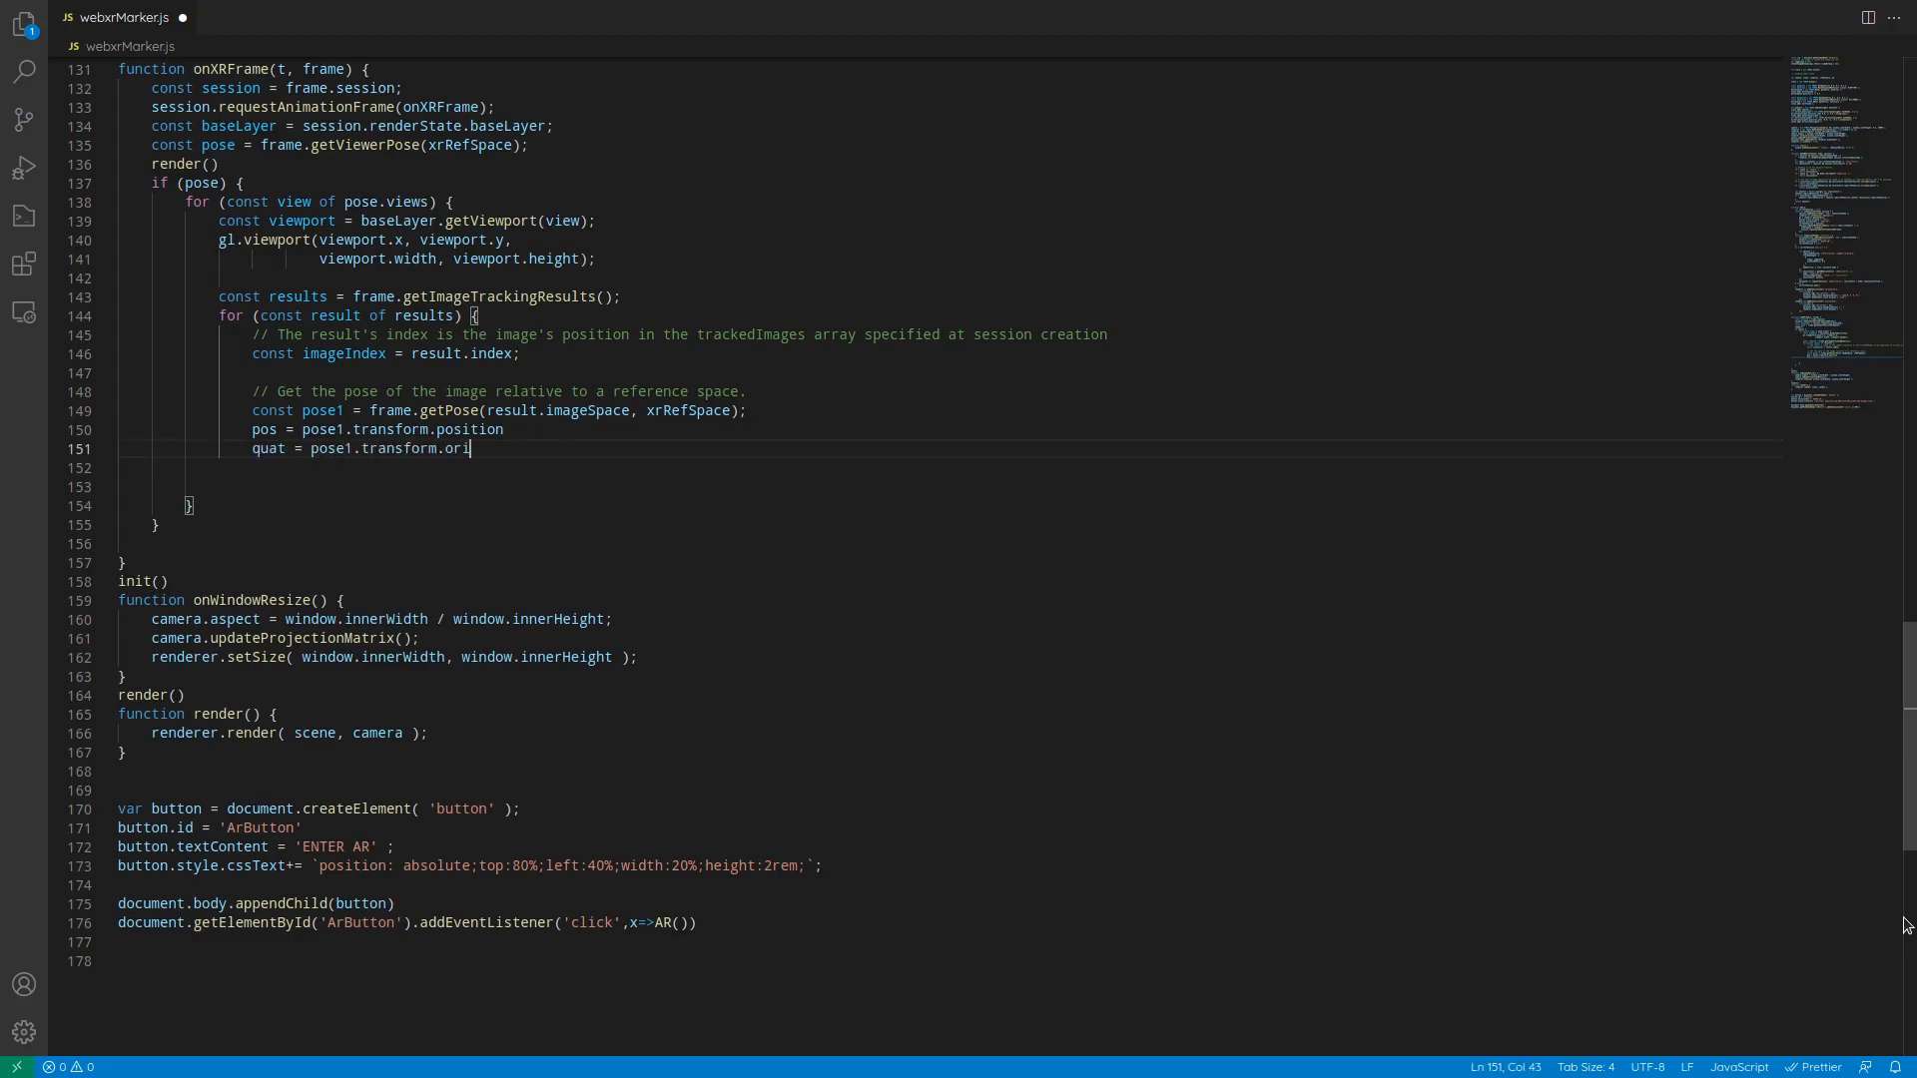
text(entation)
Copy the pose position and quaternion onto earthCube
key(Return)
key(Return)
text(ea)
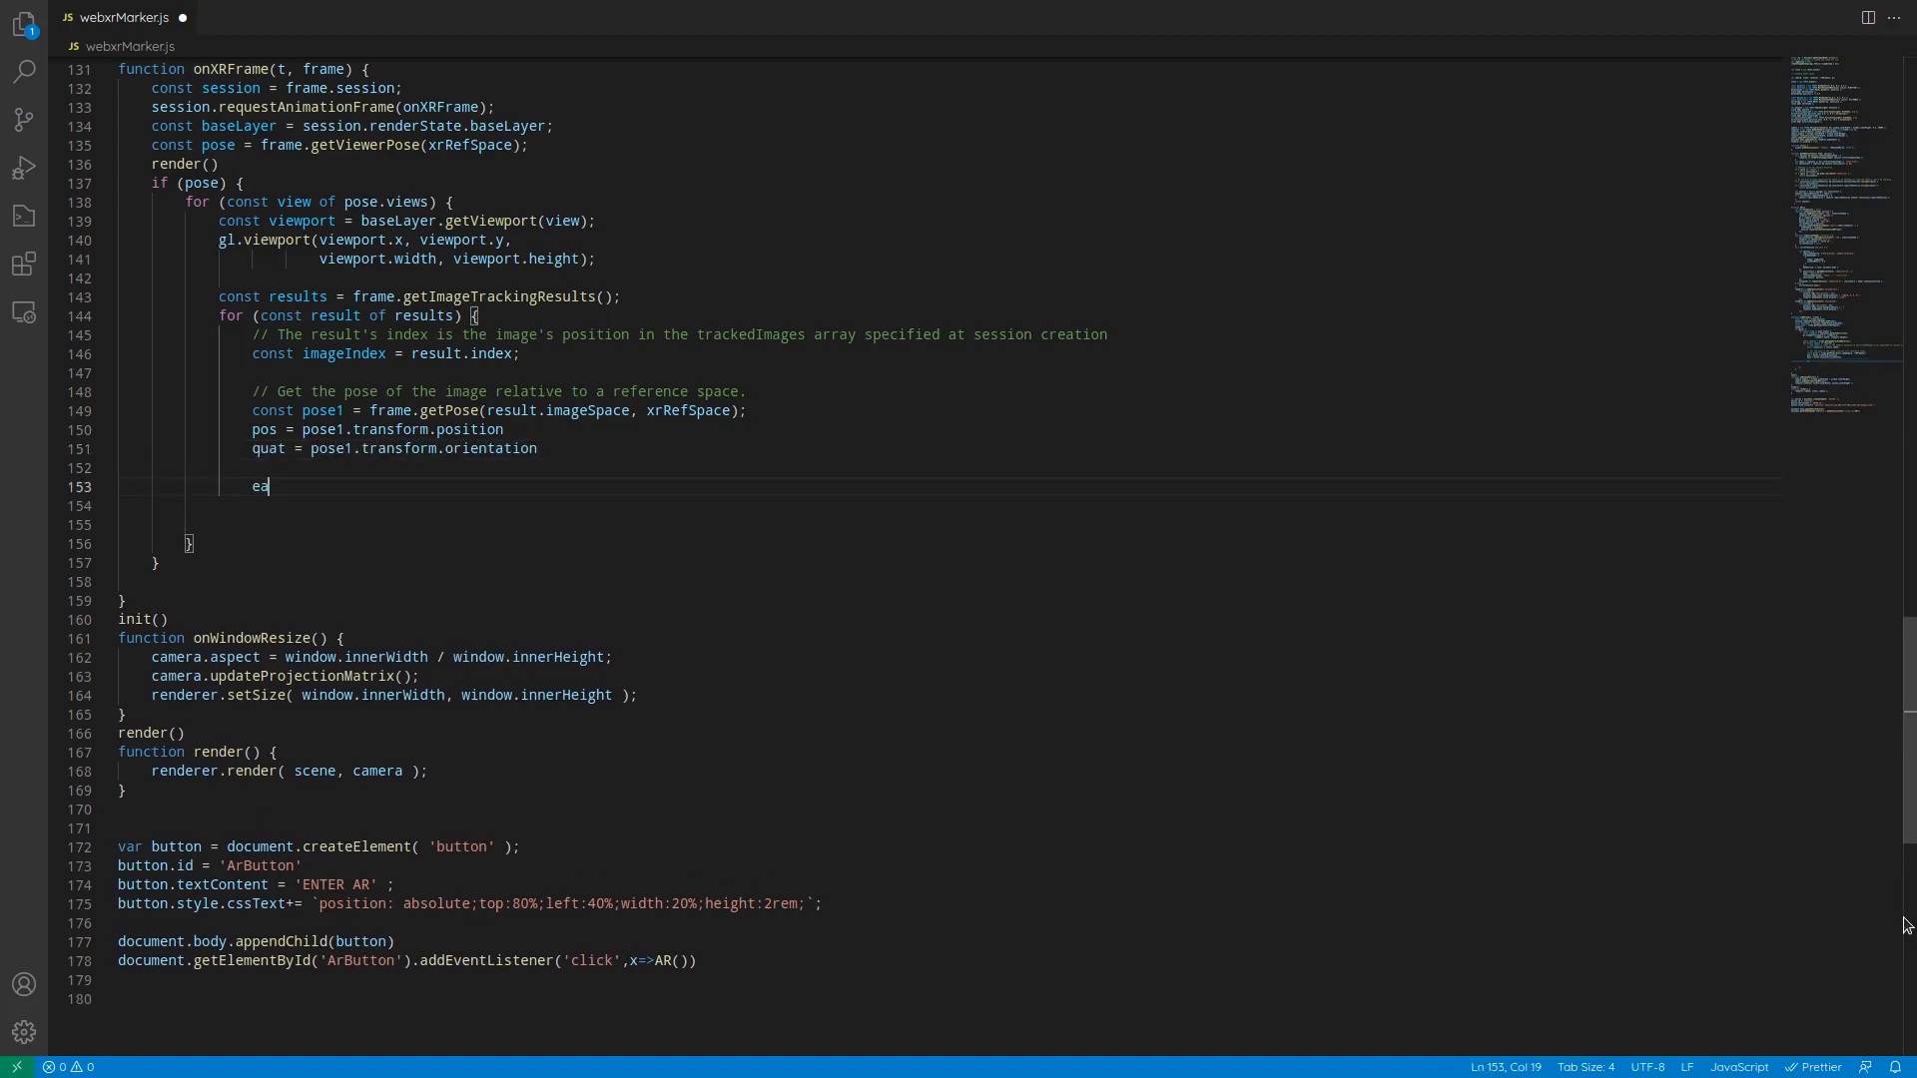
text(rthCube.position.copy( pos.)
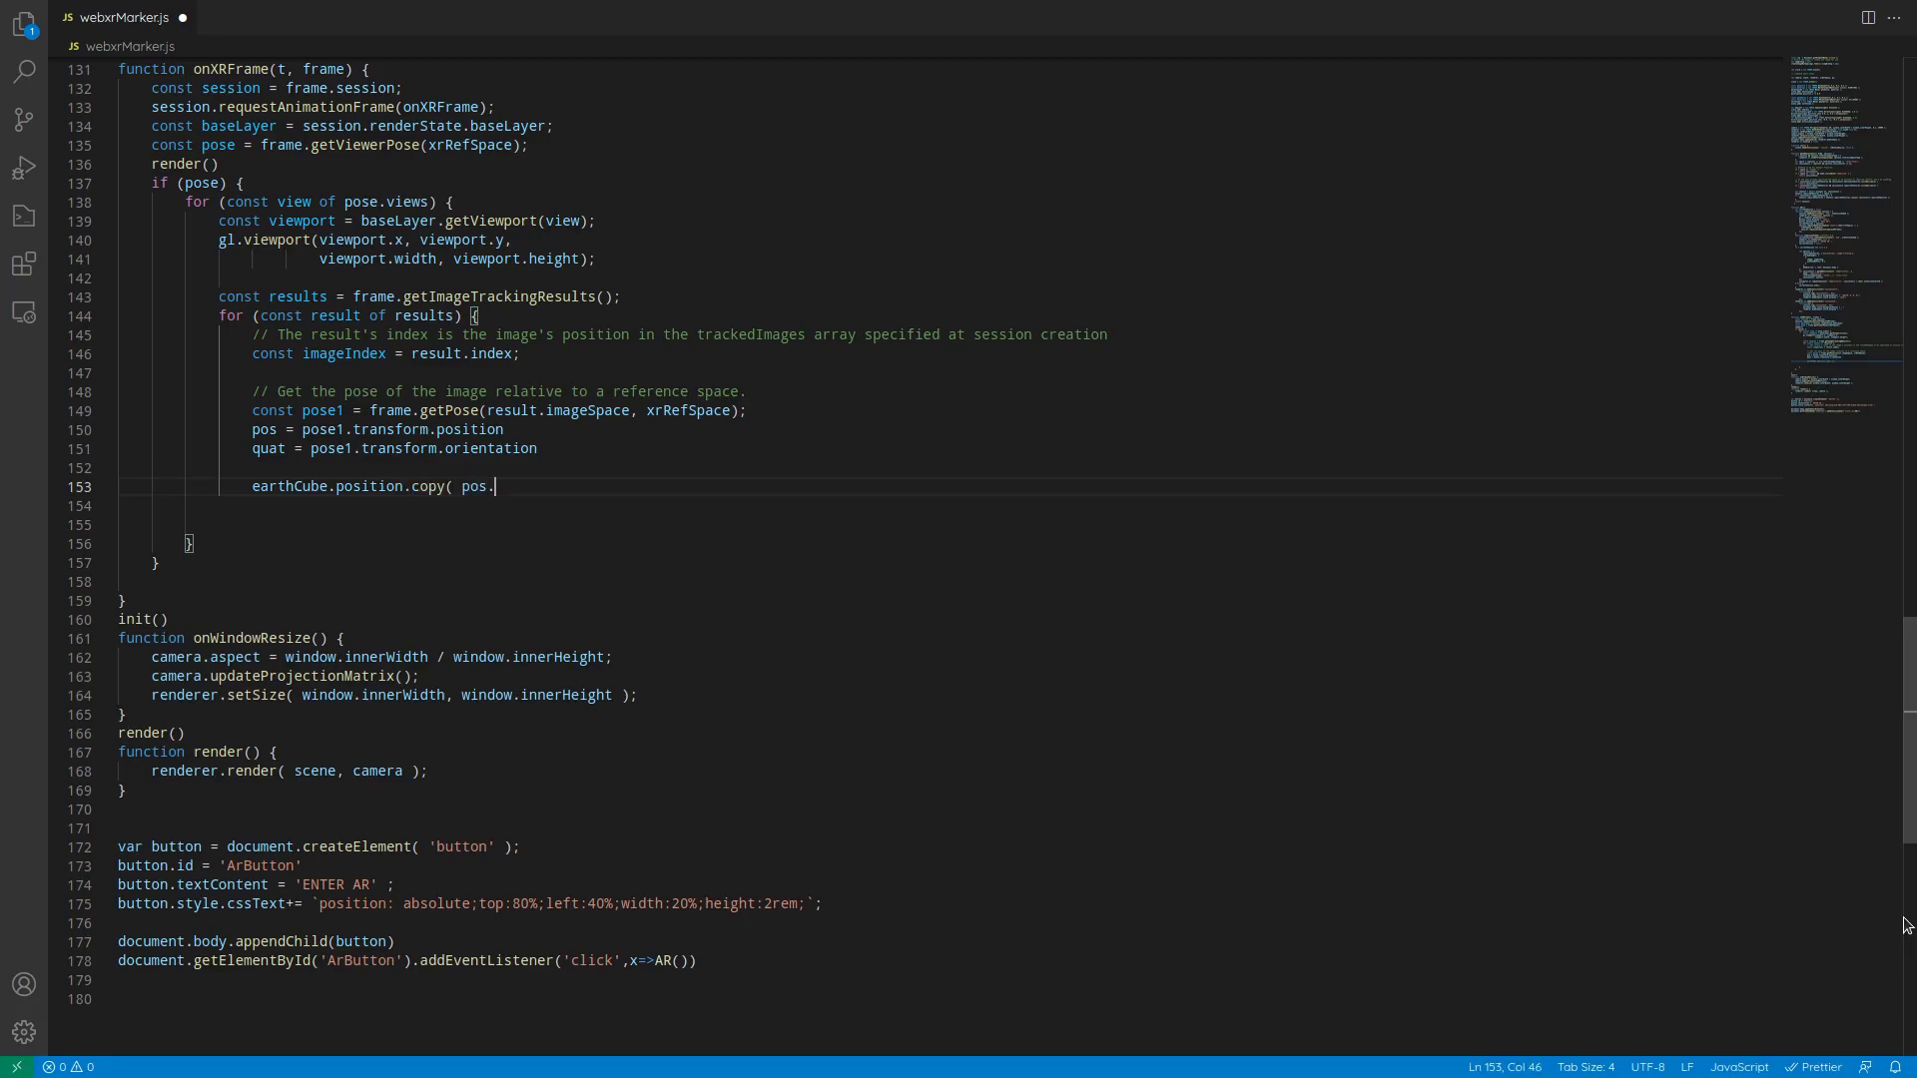
text(toJSON()))
key(Return)
text(earthCube.quat)
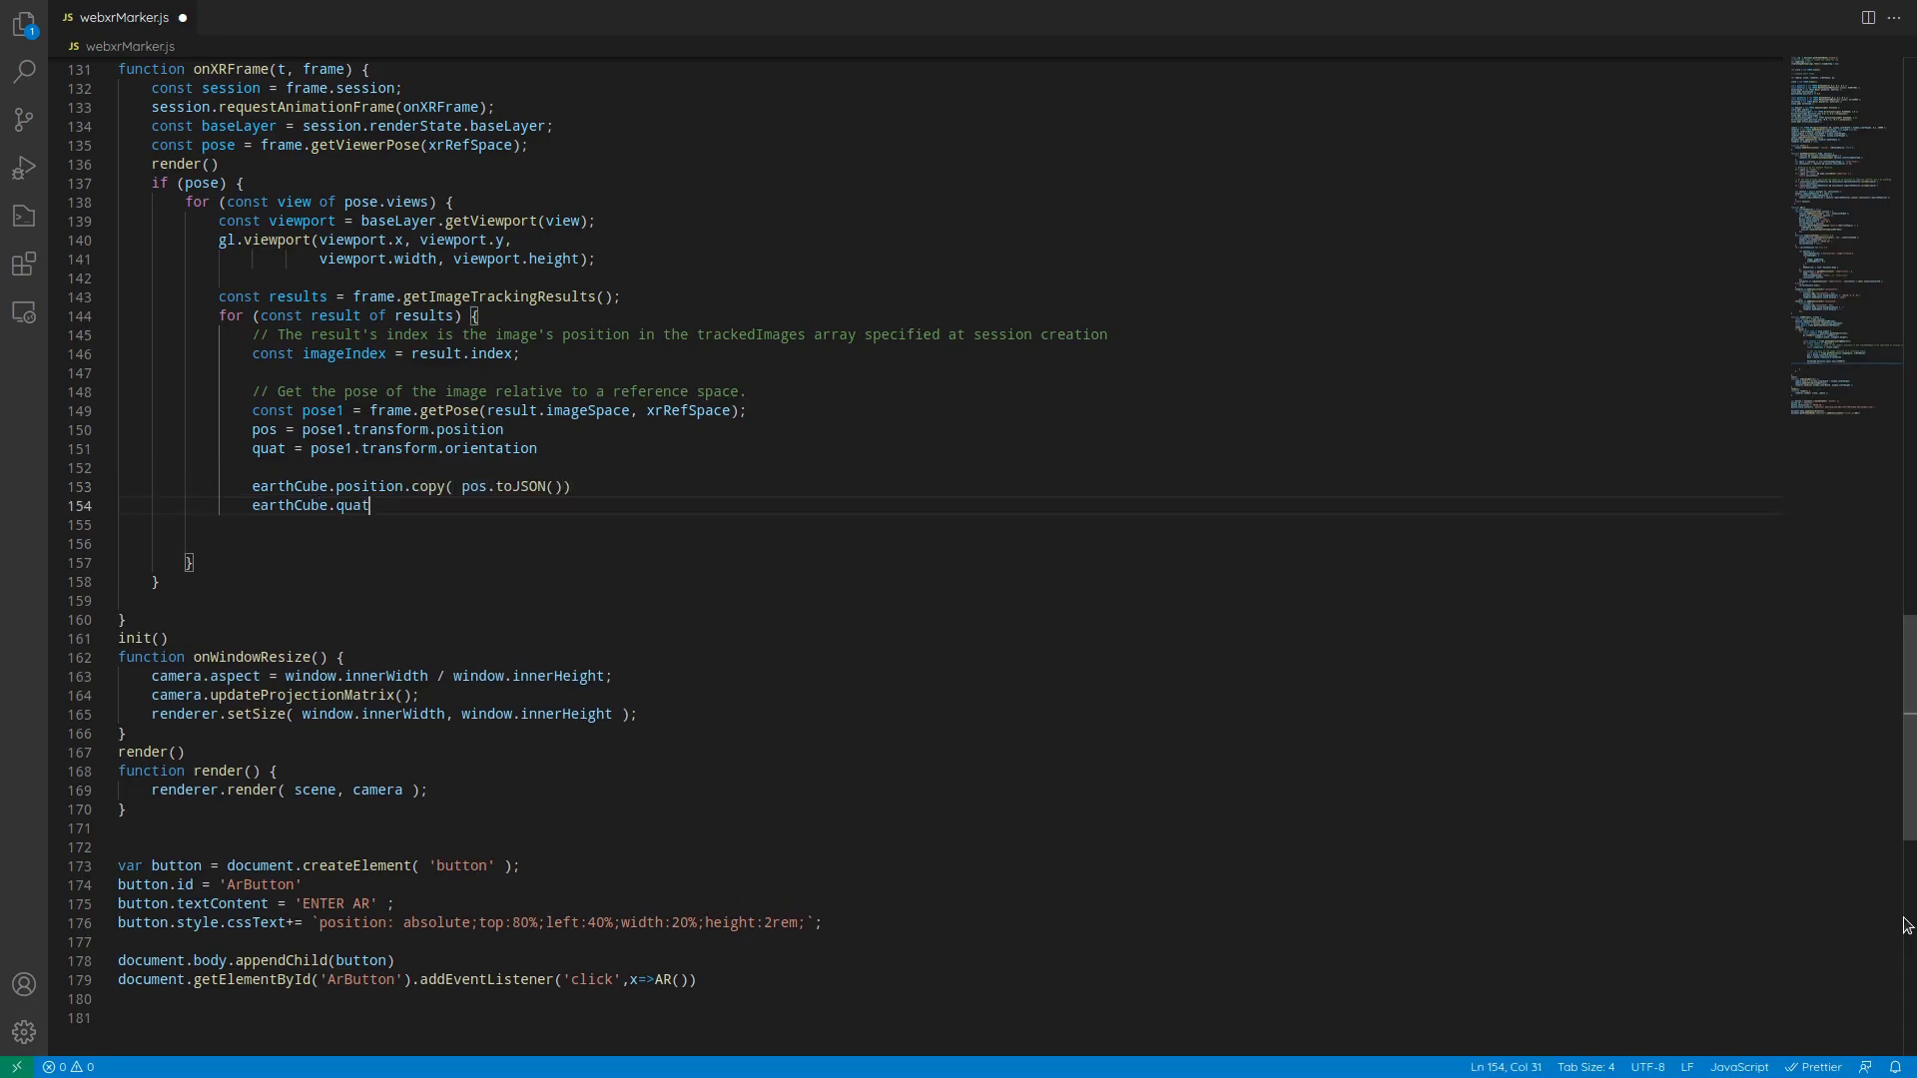
text(ernion.copy(quat.toJSON()
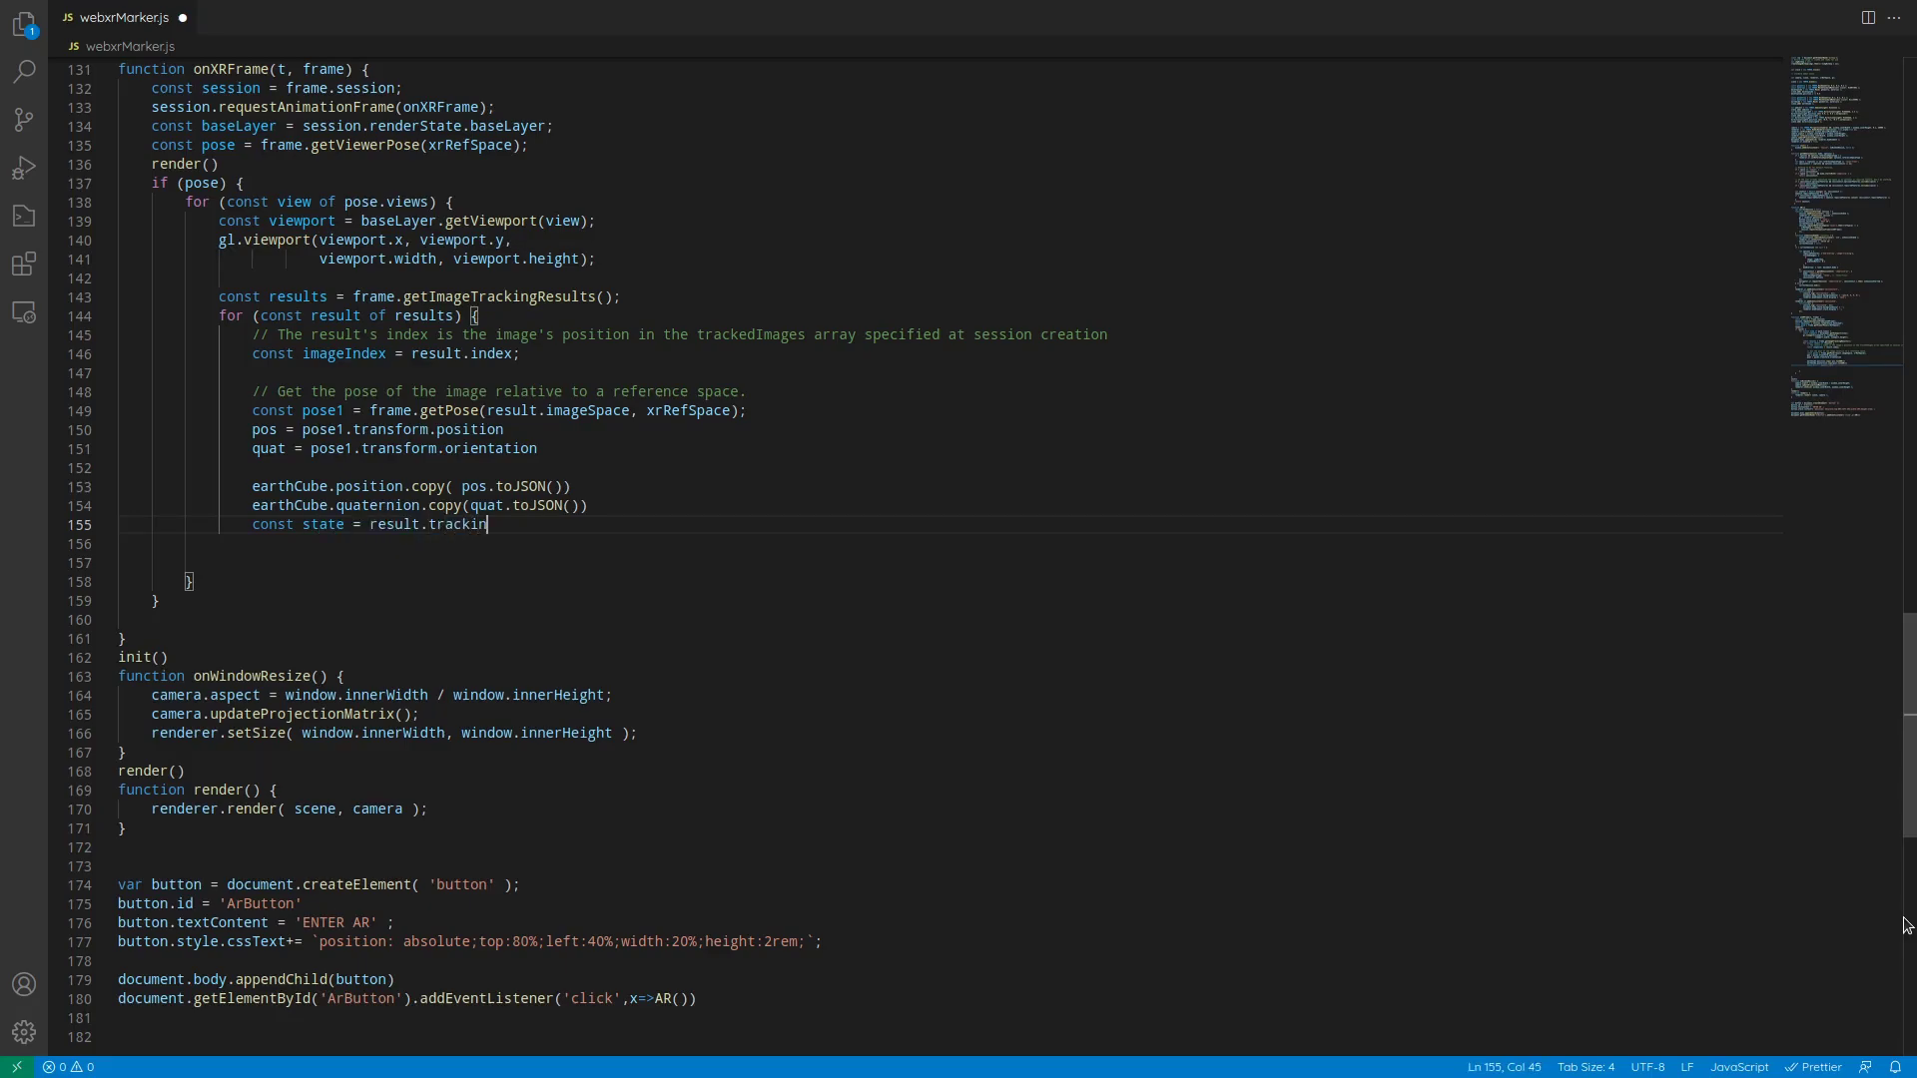
Add if/else-if branches on trackingState for tracked and emulated images
text(te;)
key(Return)
key(Return)
text(i)
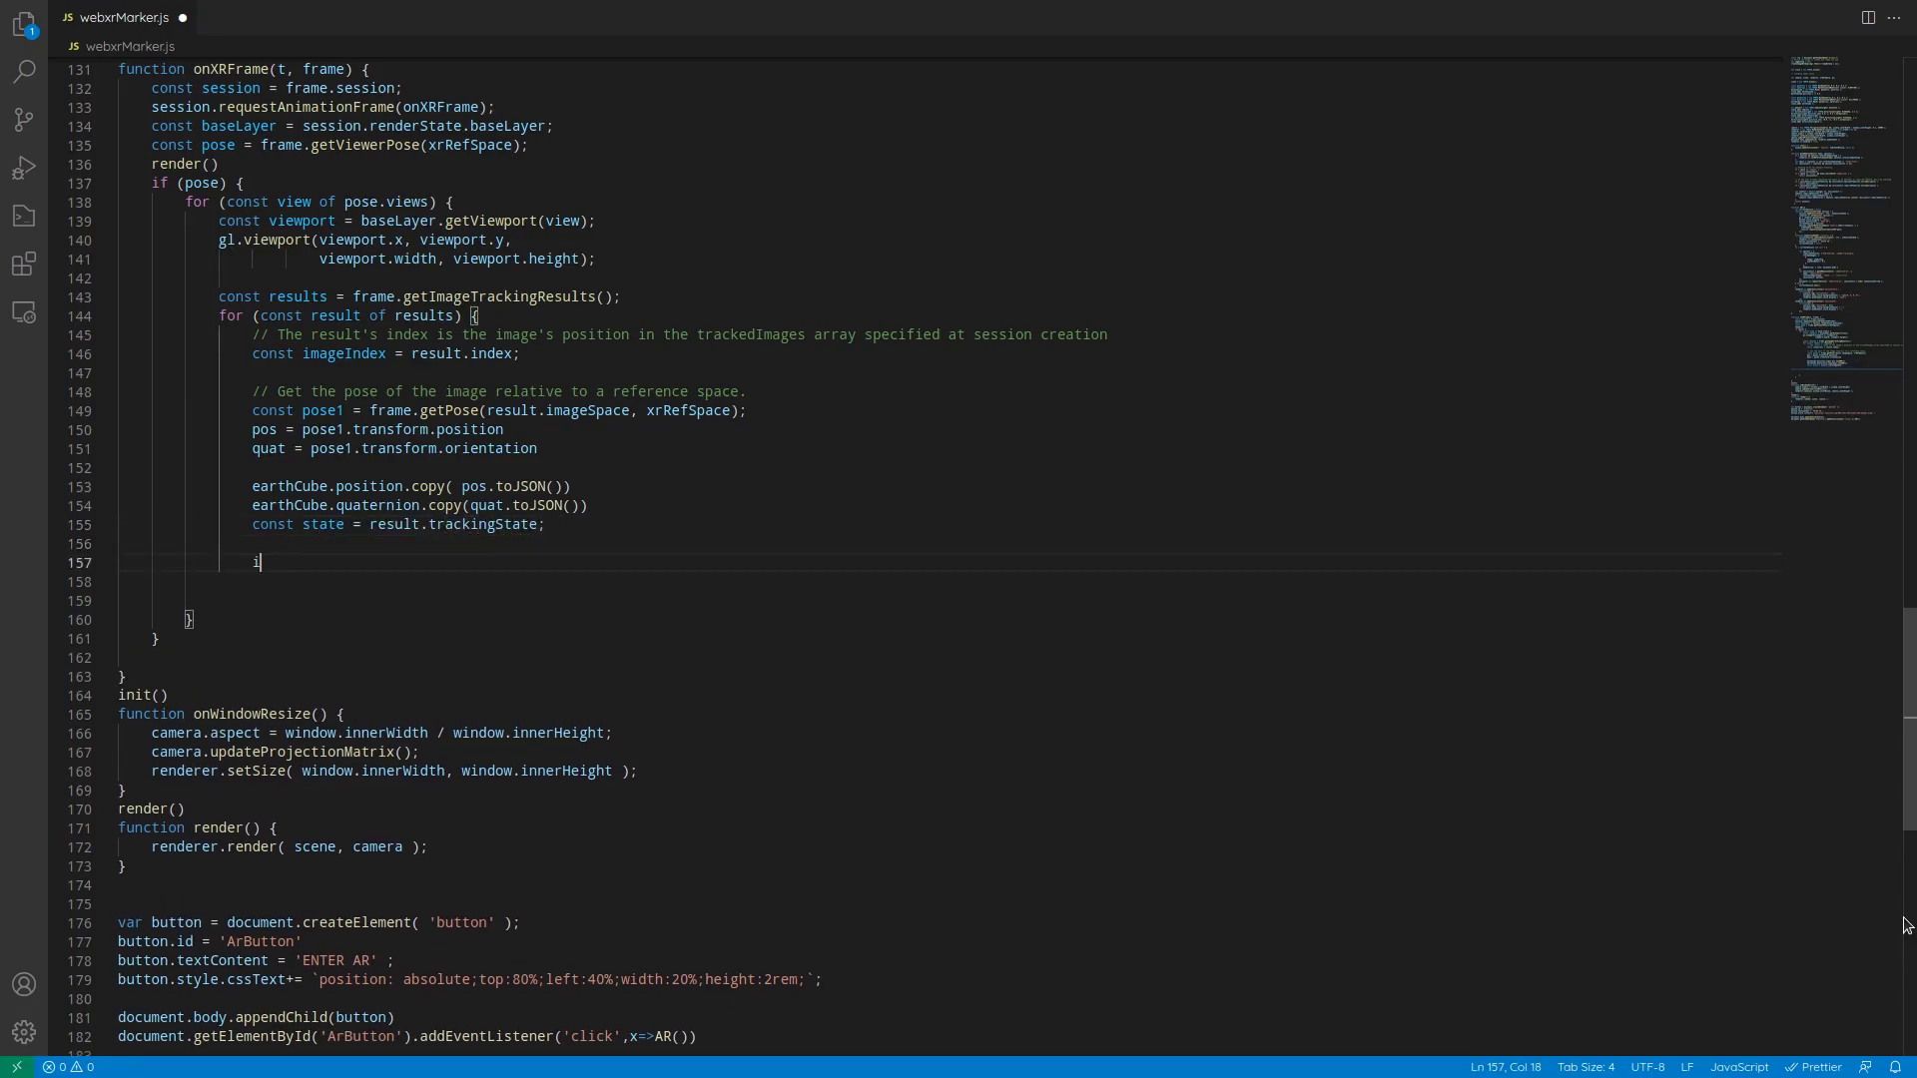
text(ed") {)
key(Return)
text(// HighlightImage(imageIndex,)
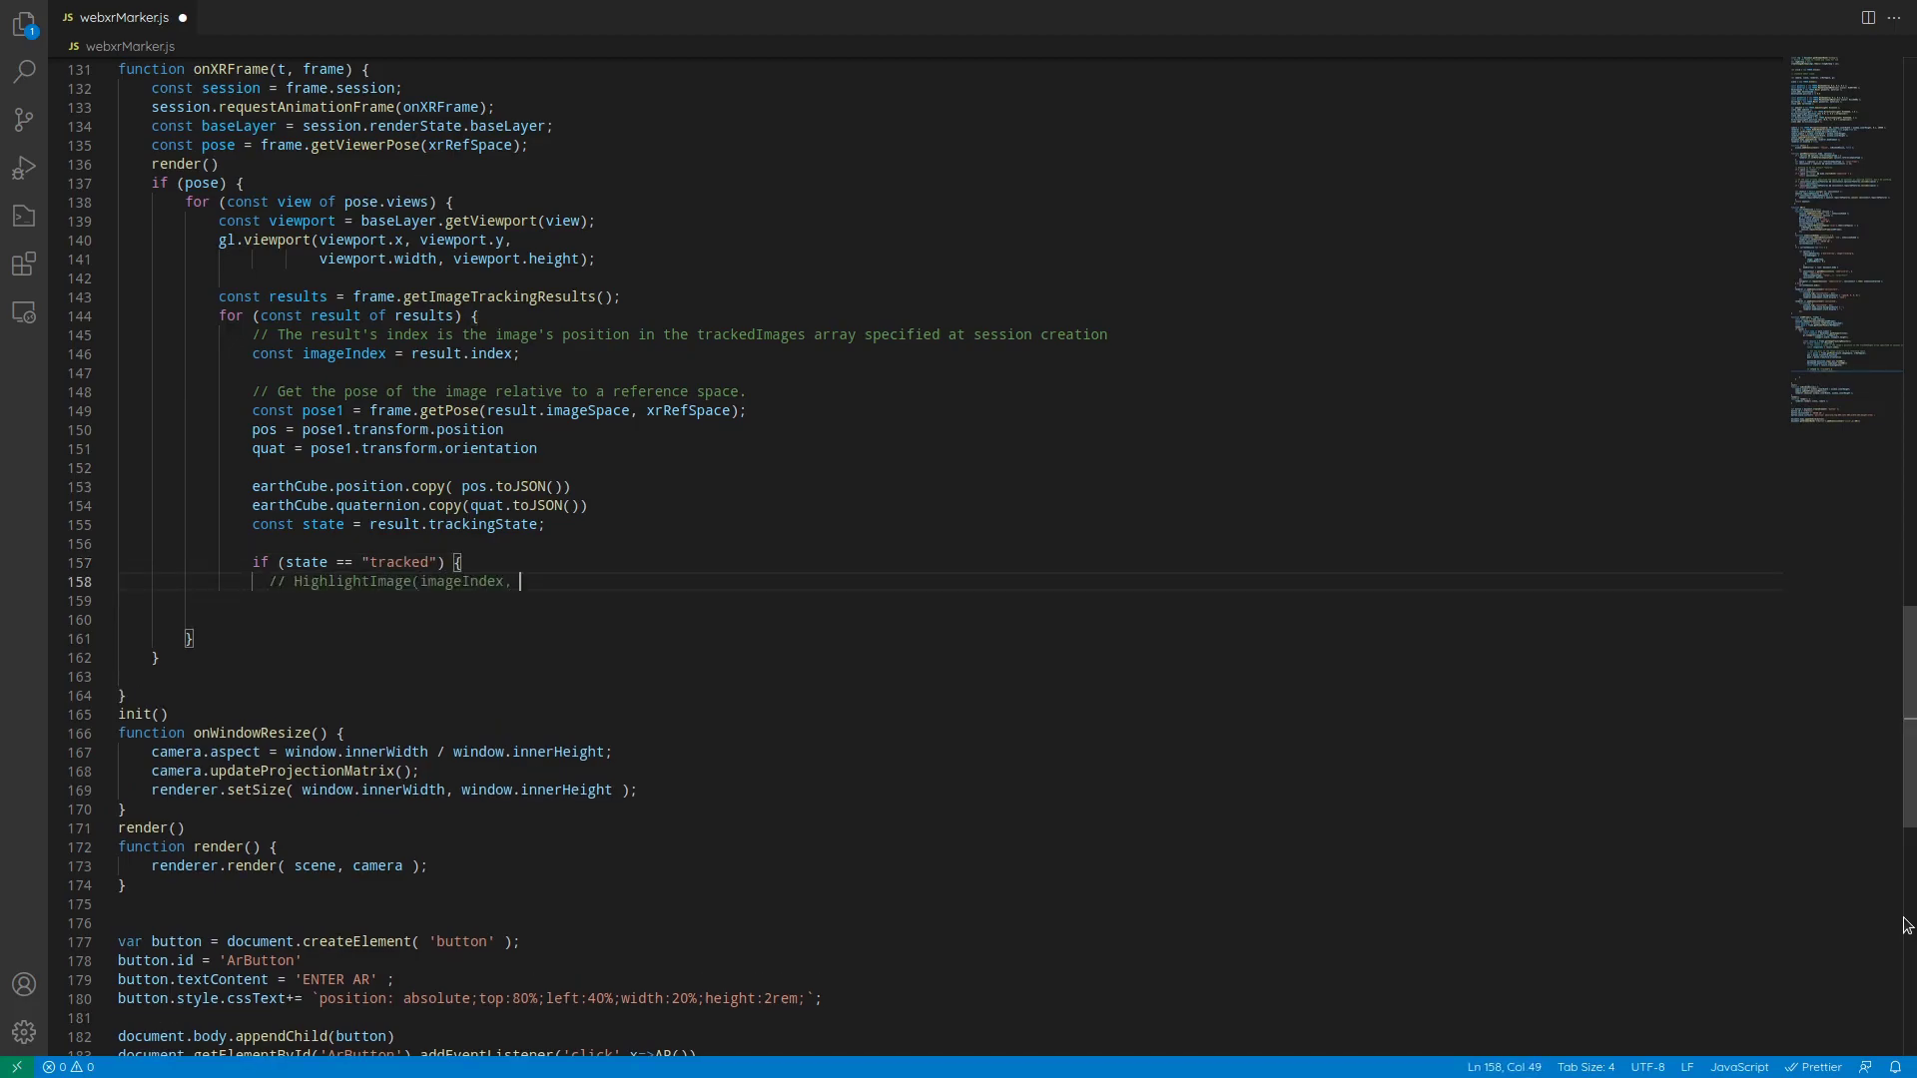
text(pose1);)
key(Return)
text(} else if (state == "emulat)
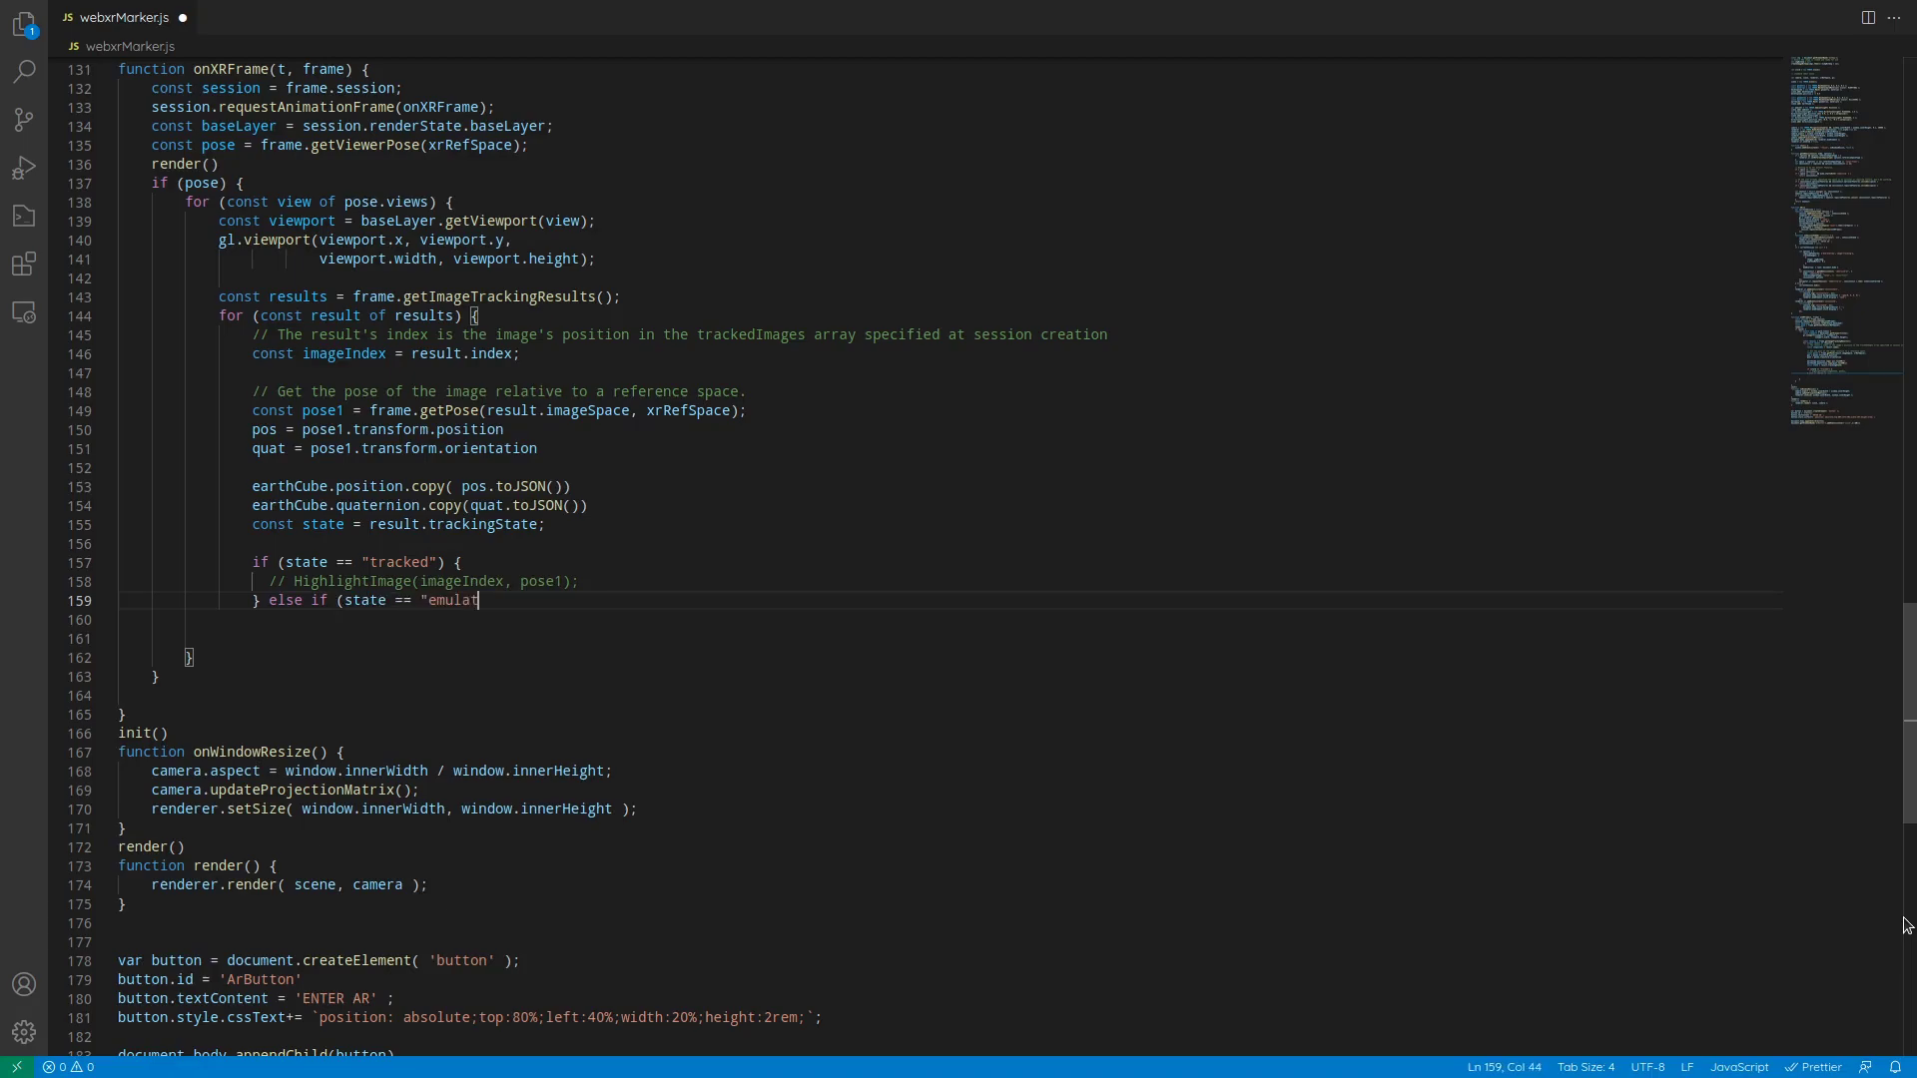
text(ed") {)
key(Return)
text(// FadeImage(imageIndex, pose)
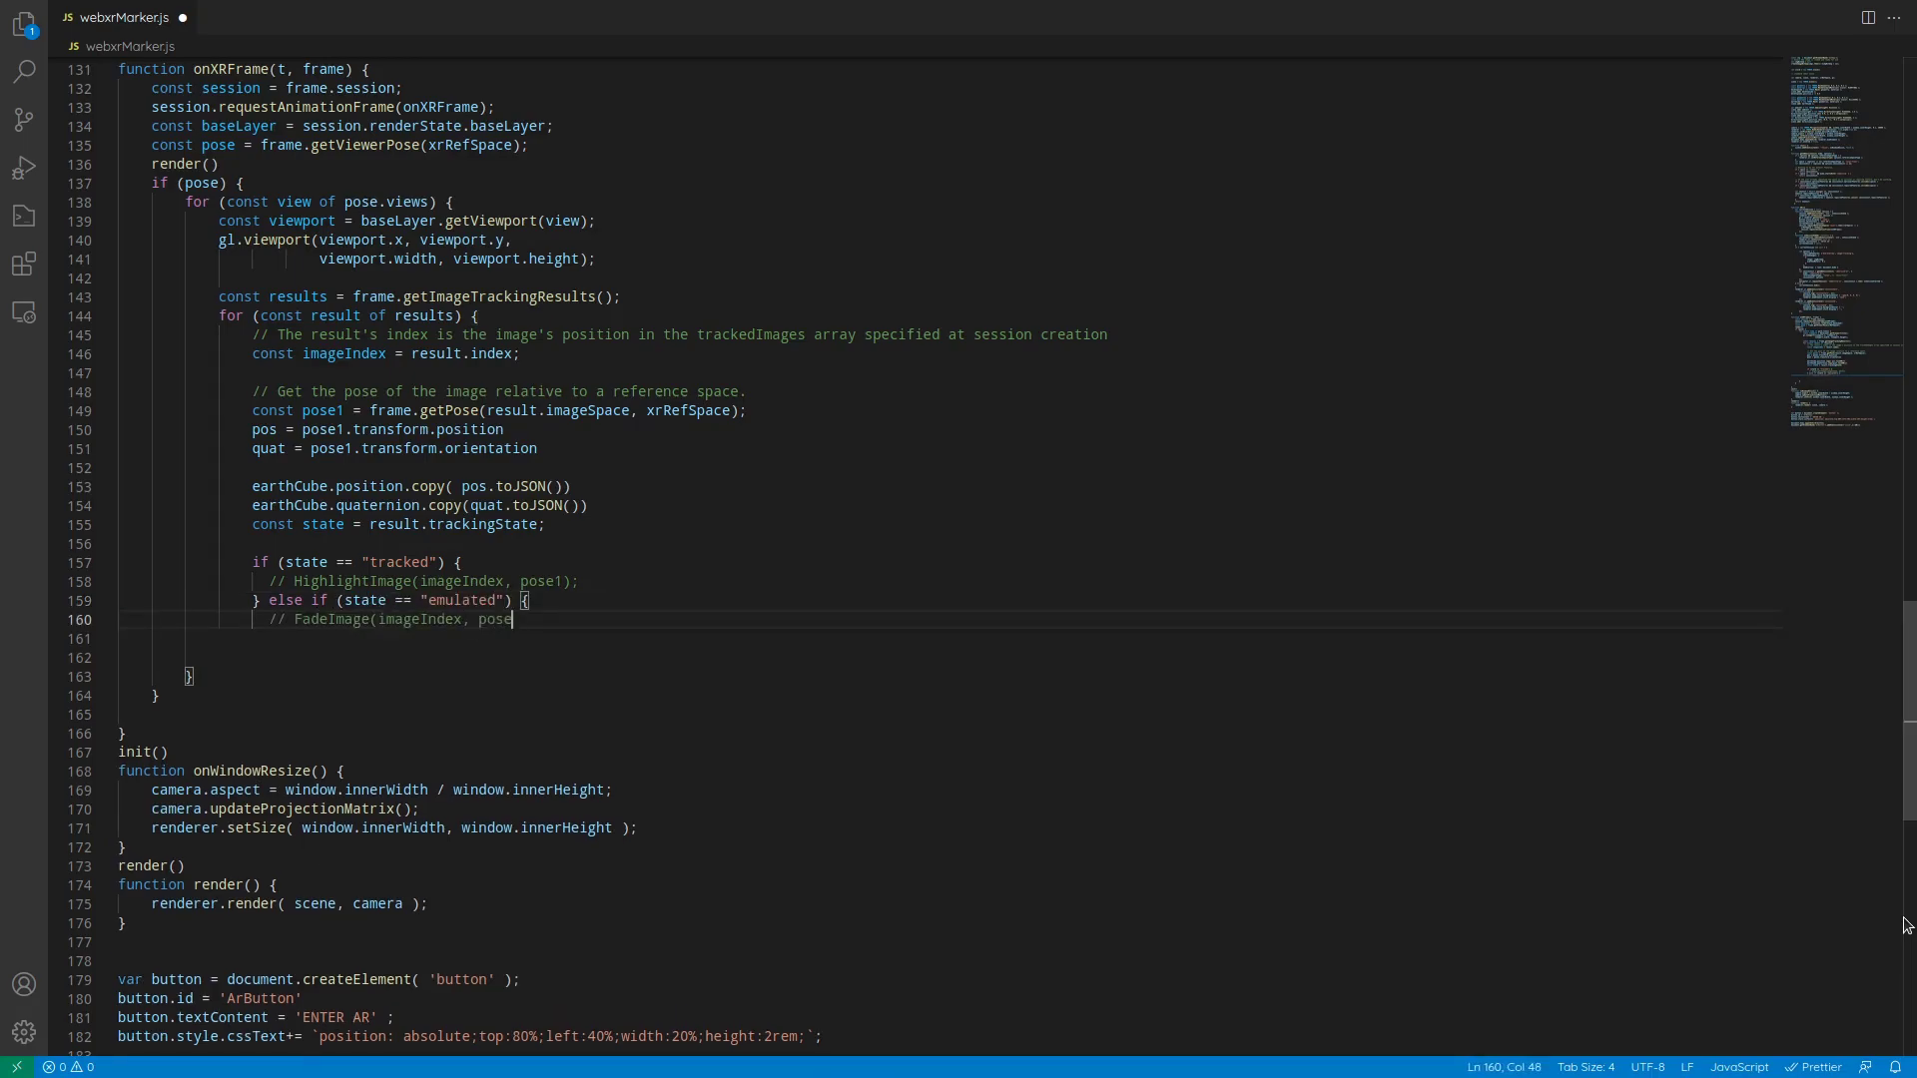
text(1);)
key(Return)
text(})
key(Return)
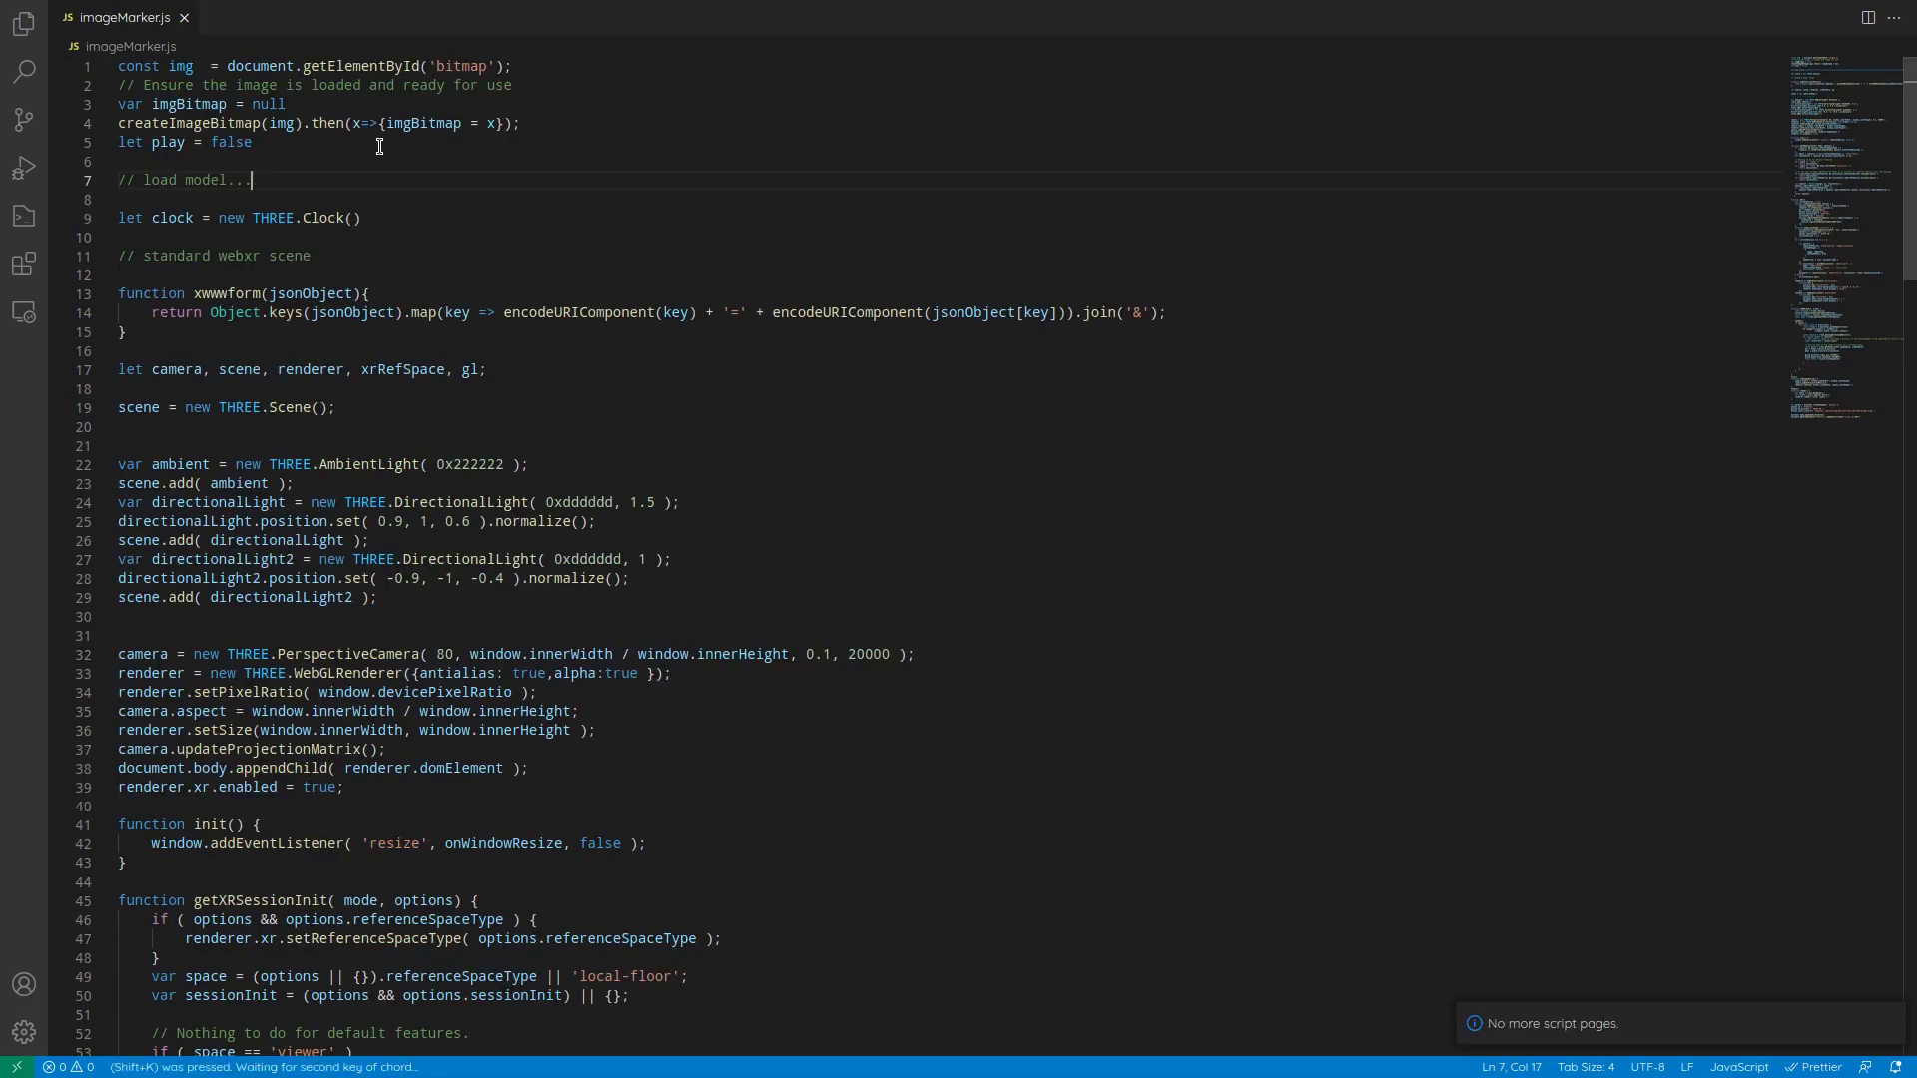
Create an FBXLoader and load the erika_archer model scaled to 0.0004 on each axis
scroll(689, 155, up, 3)
text(undefined)
key(Return)
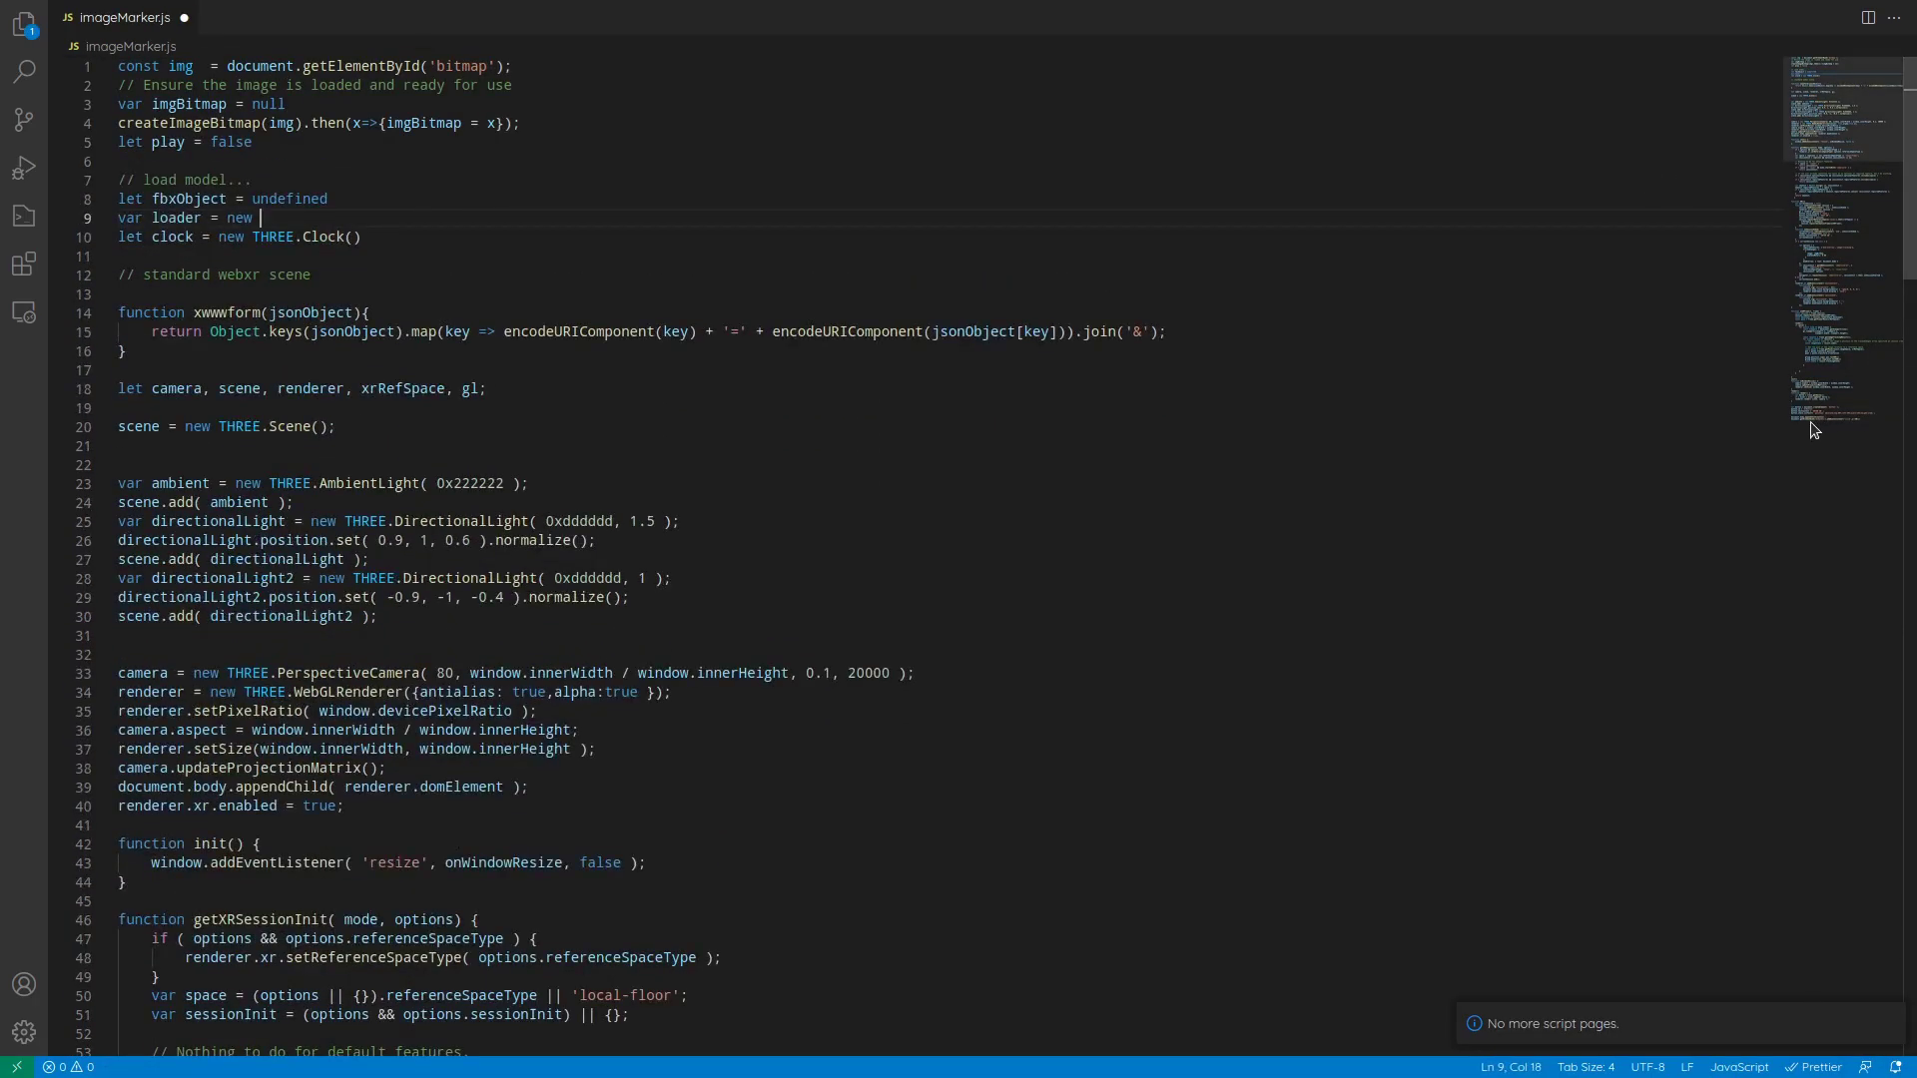
text(var loader = new THREE.FBXLoader();)
key(Return)
text(let mixer, animationAction,group)
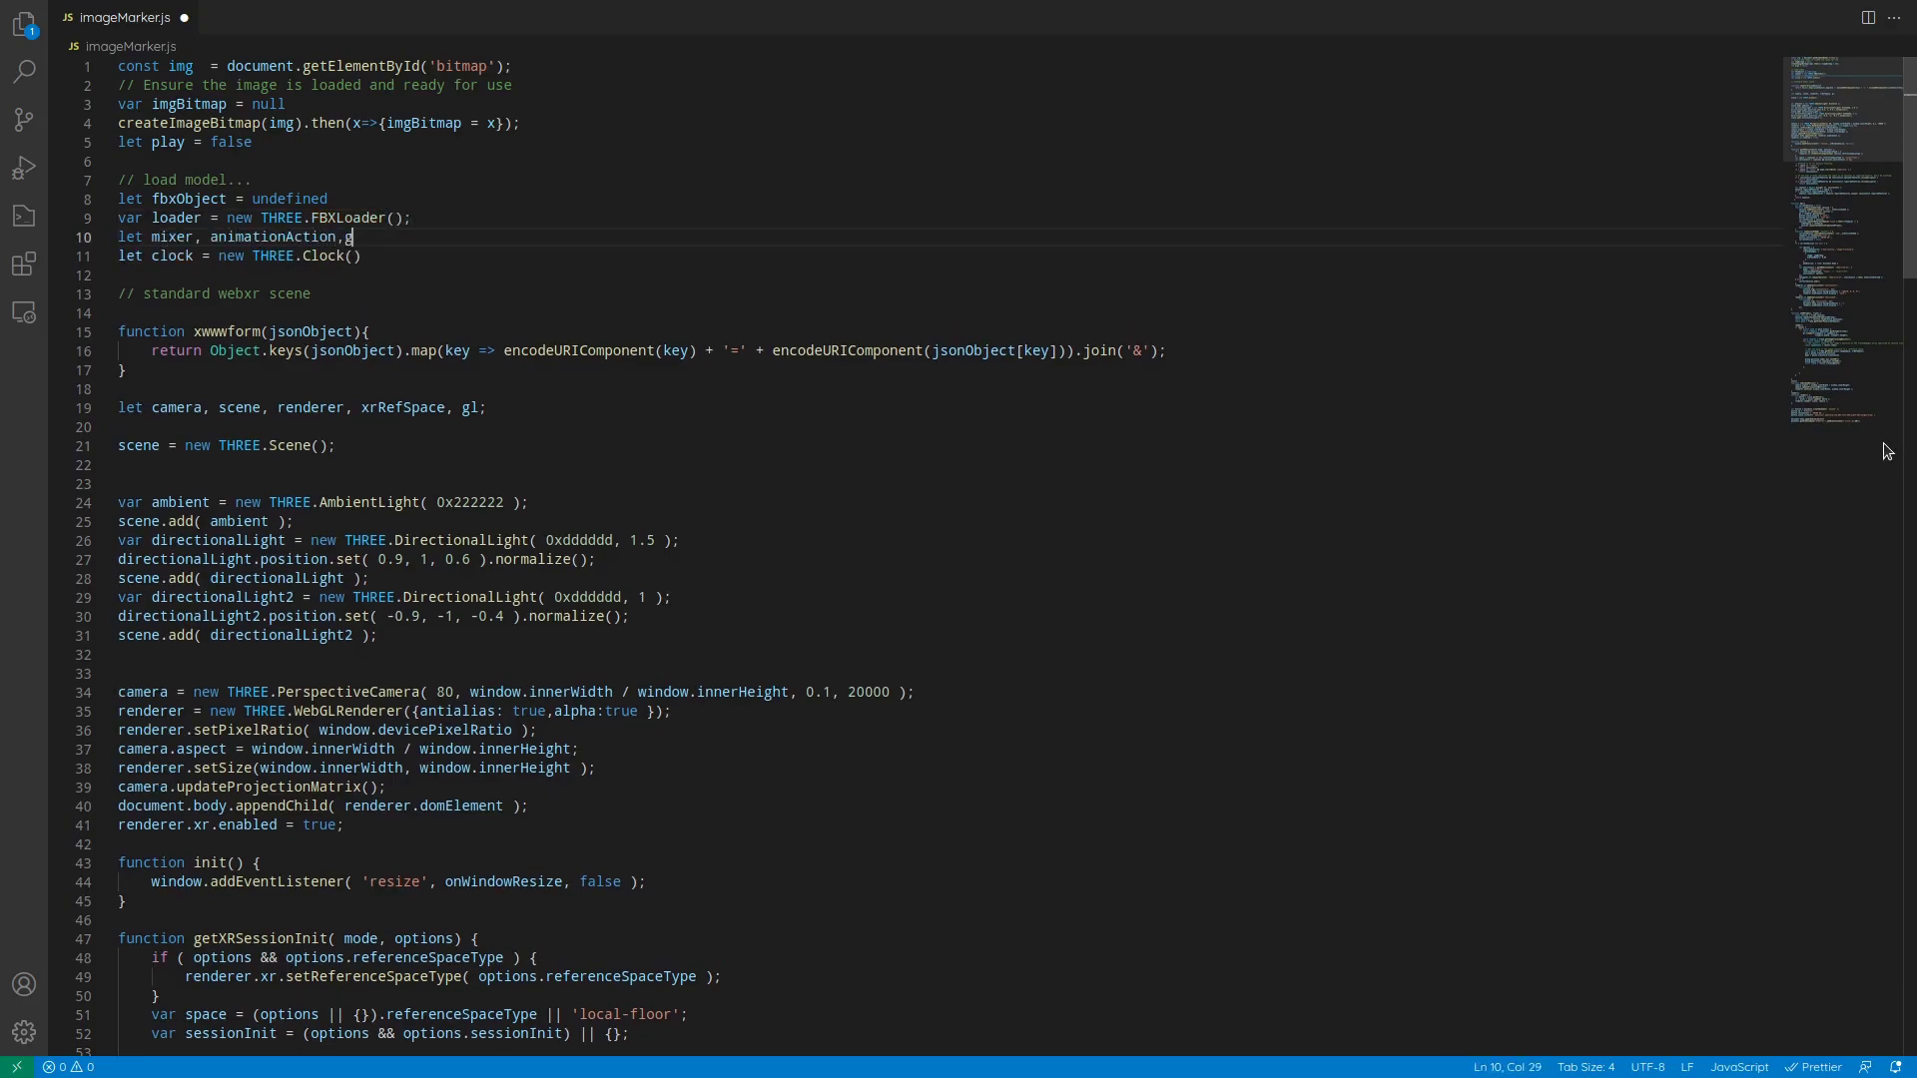
key(Return)
text(loader.load( '../static/fbx/erika_arch)
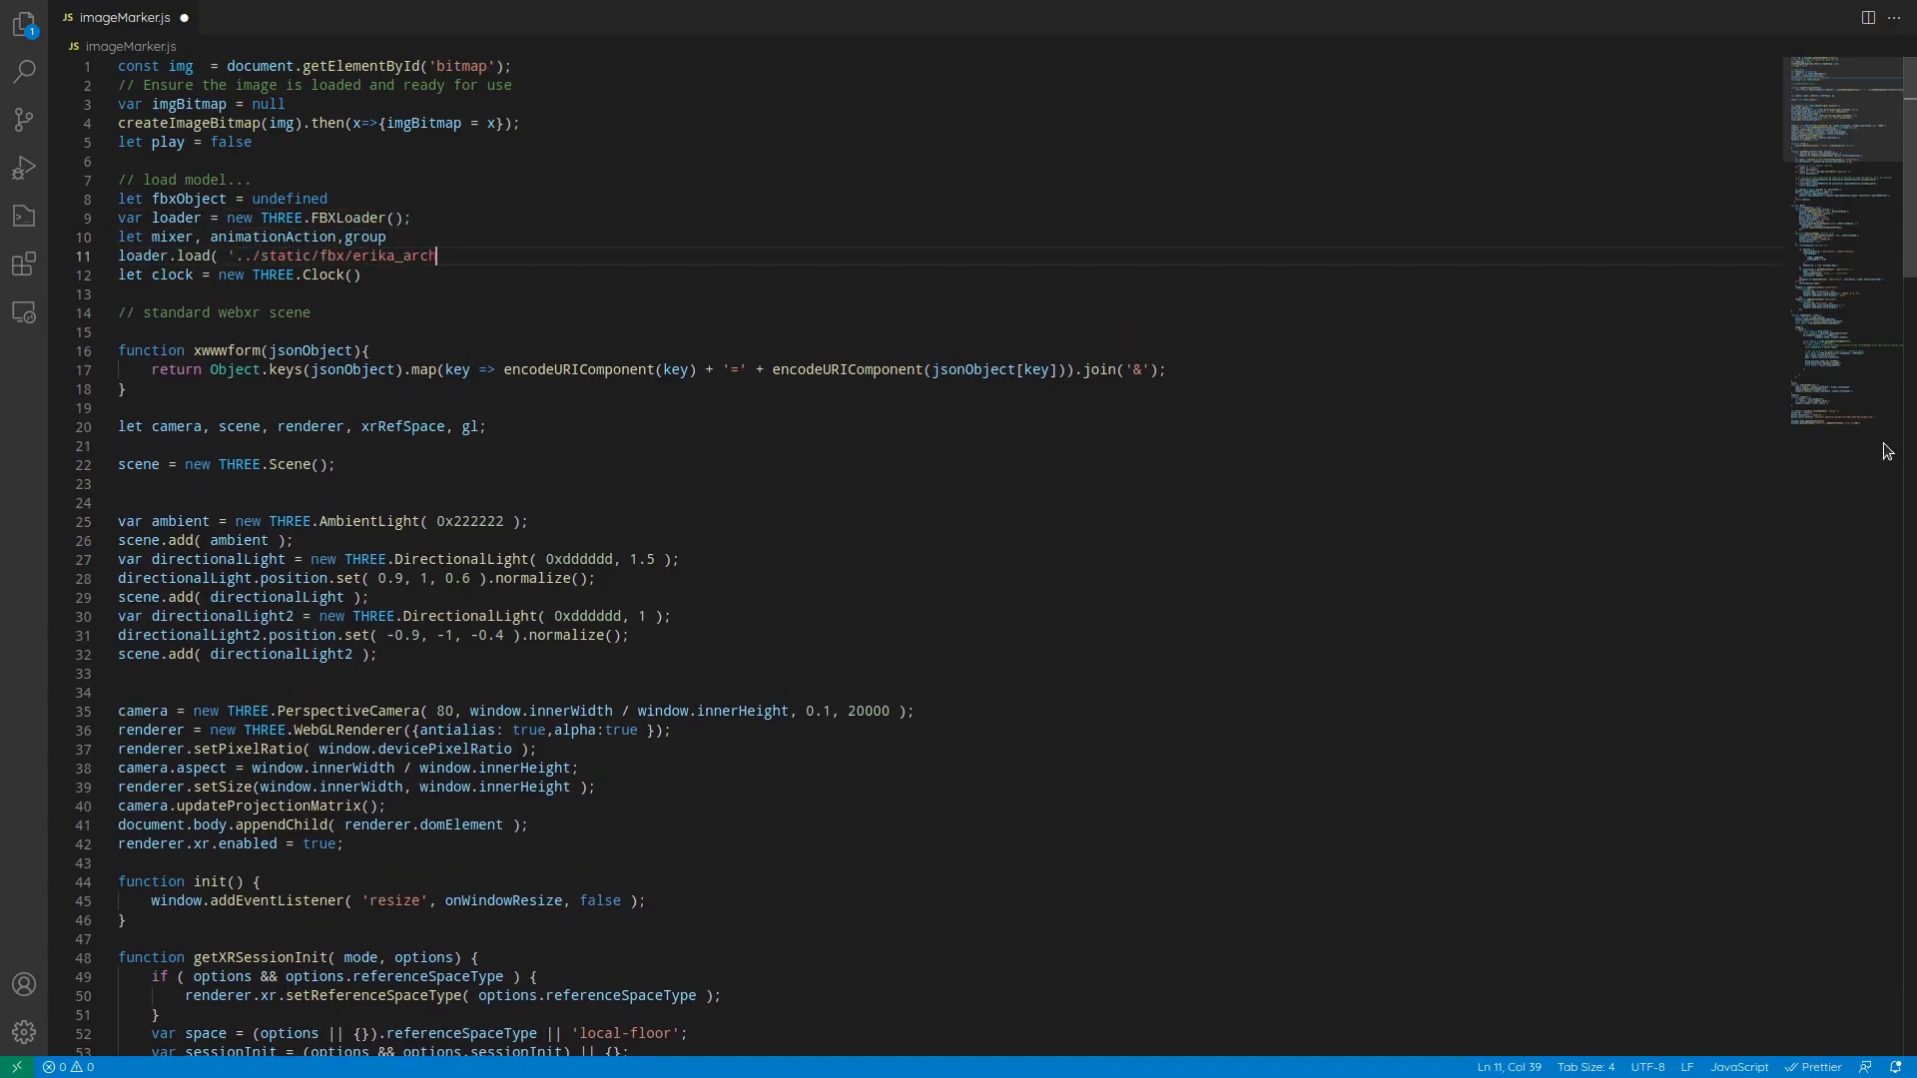
text(ect ) {)
key(Return)
text(object.scale.x = 0.0)
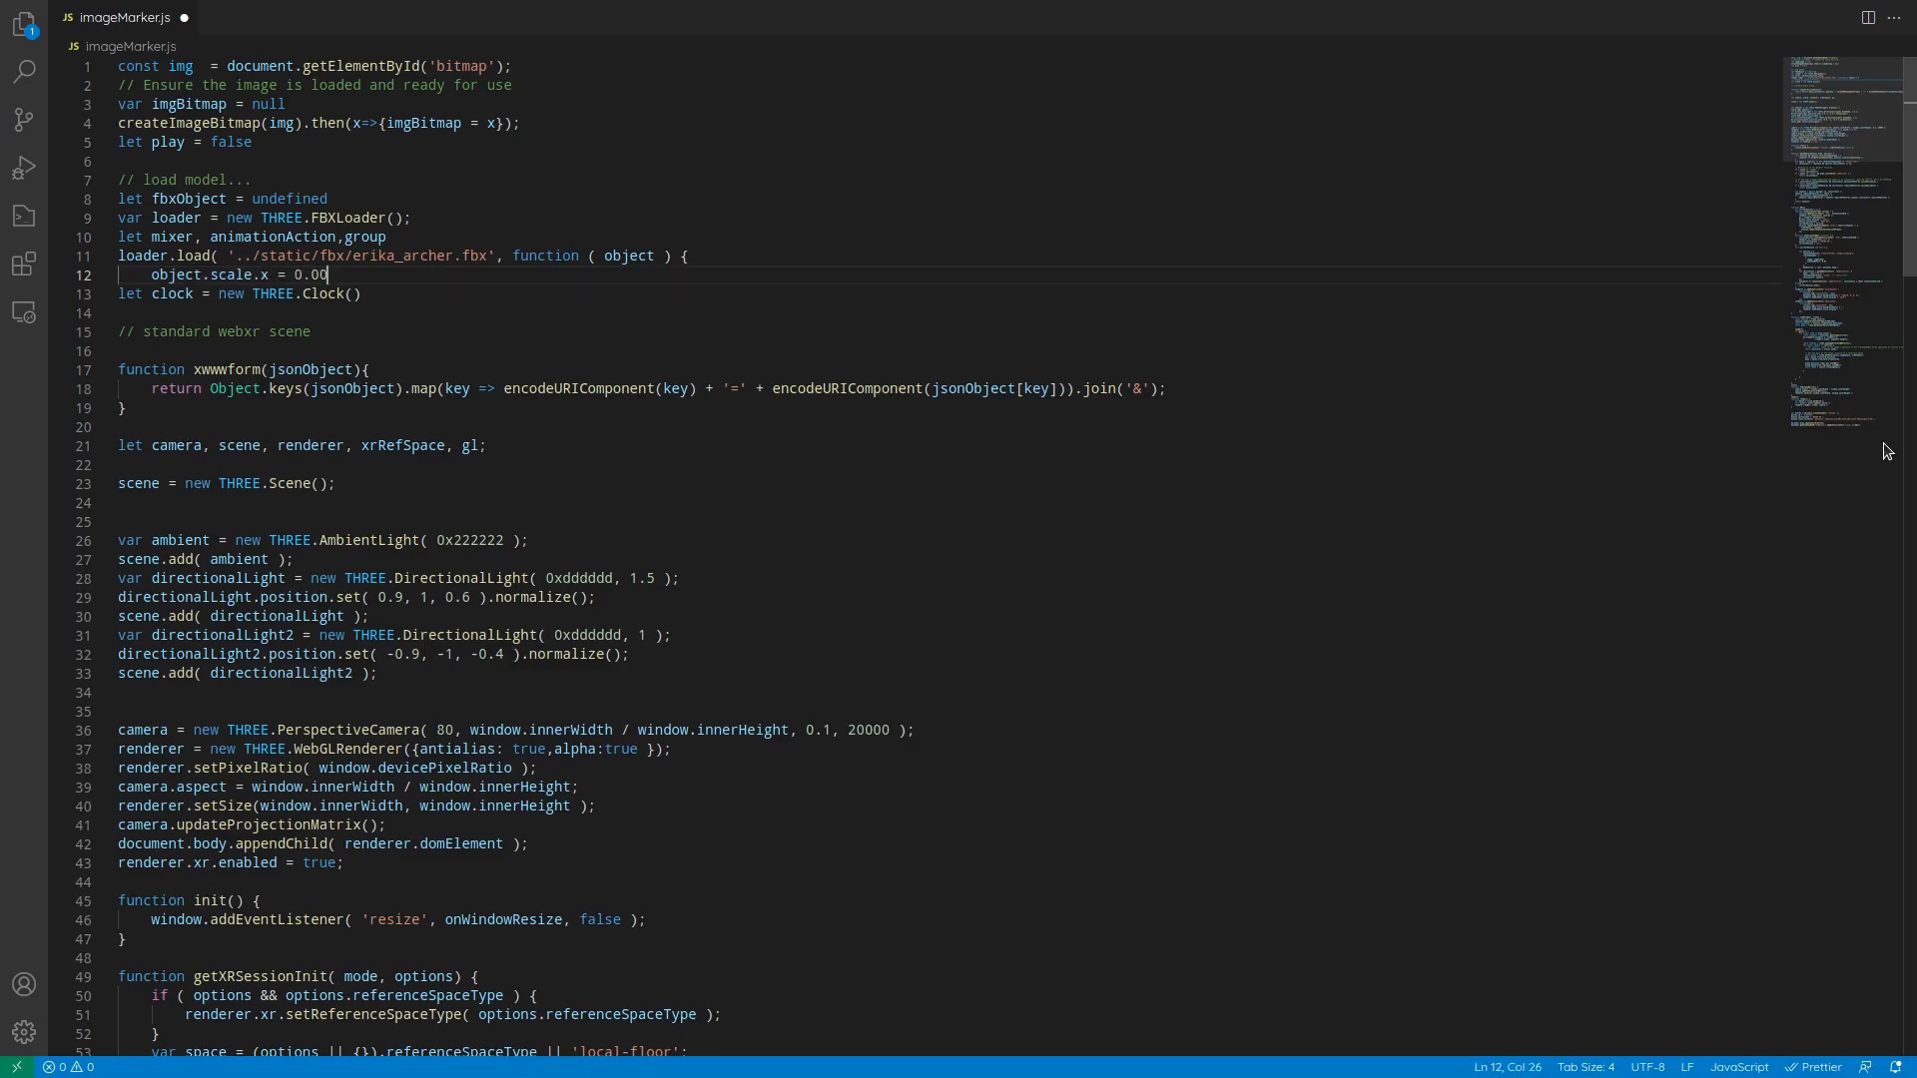
text(04;)
key(Return)
text(object.scale.y = 0.0004)
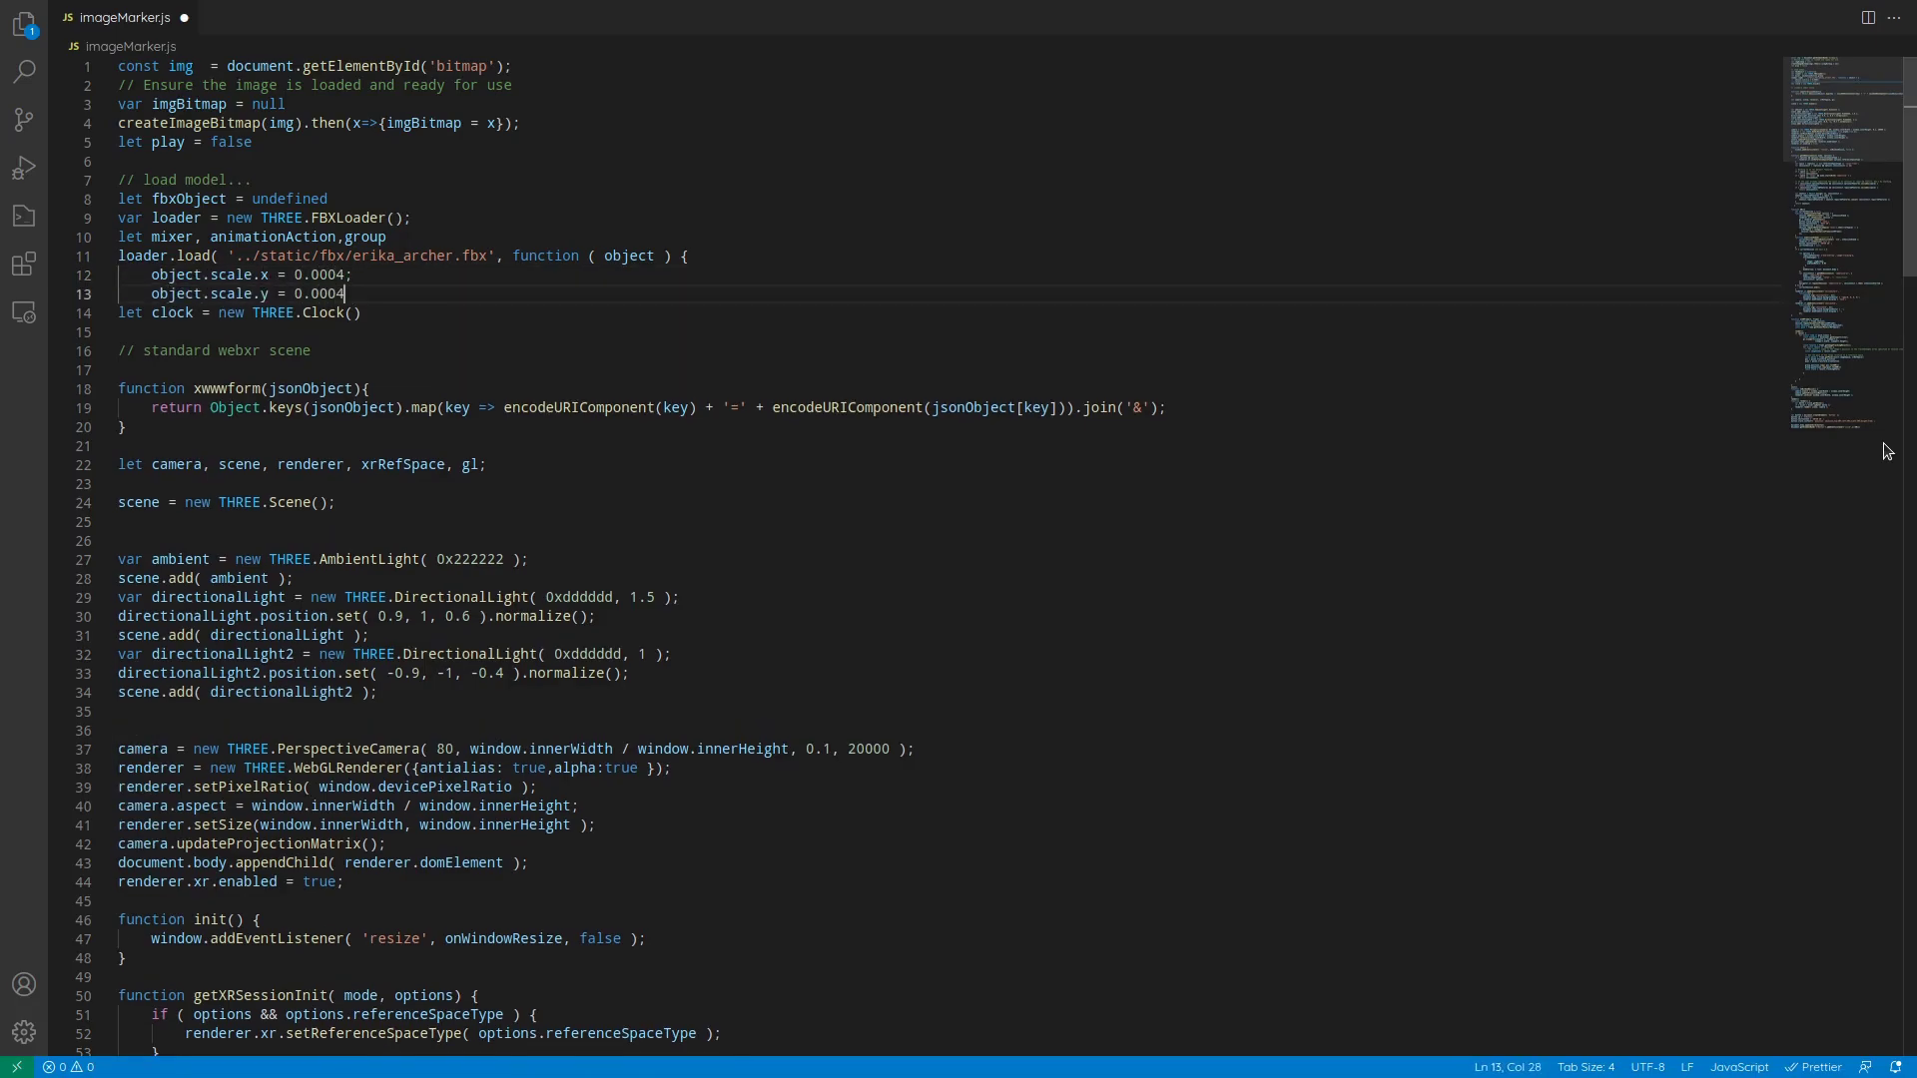
text(;)
key(Return)
text(object.scale.z = 0.0004;)
key(Return)
text(object.rotation.y = Math.PI)
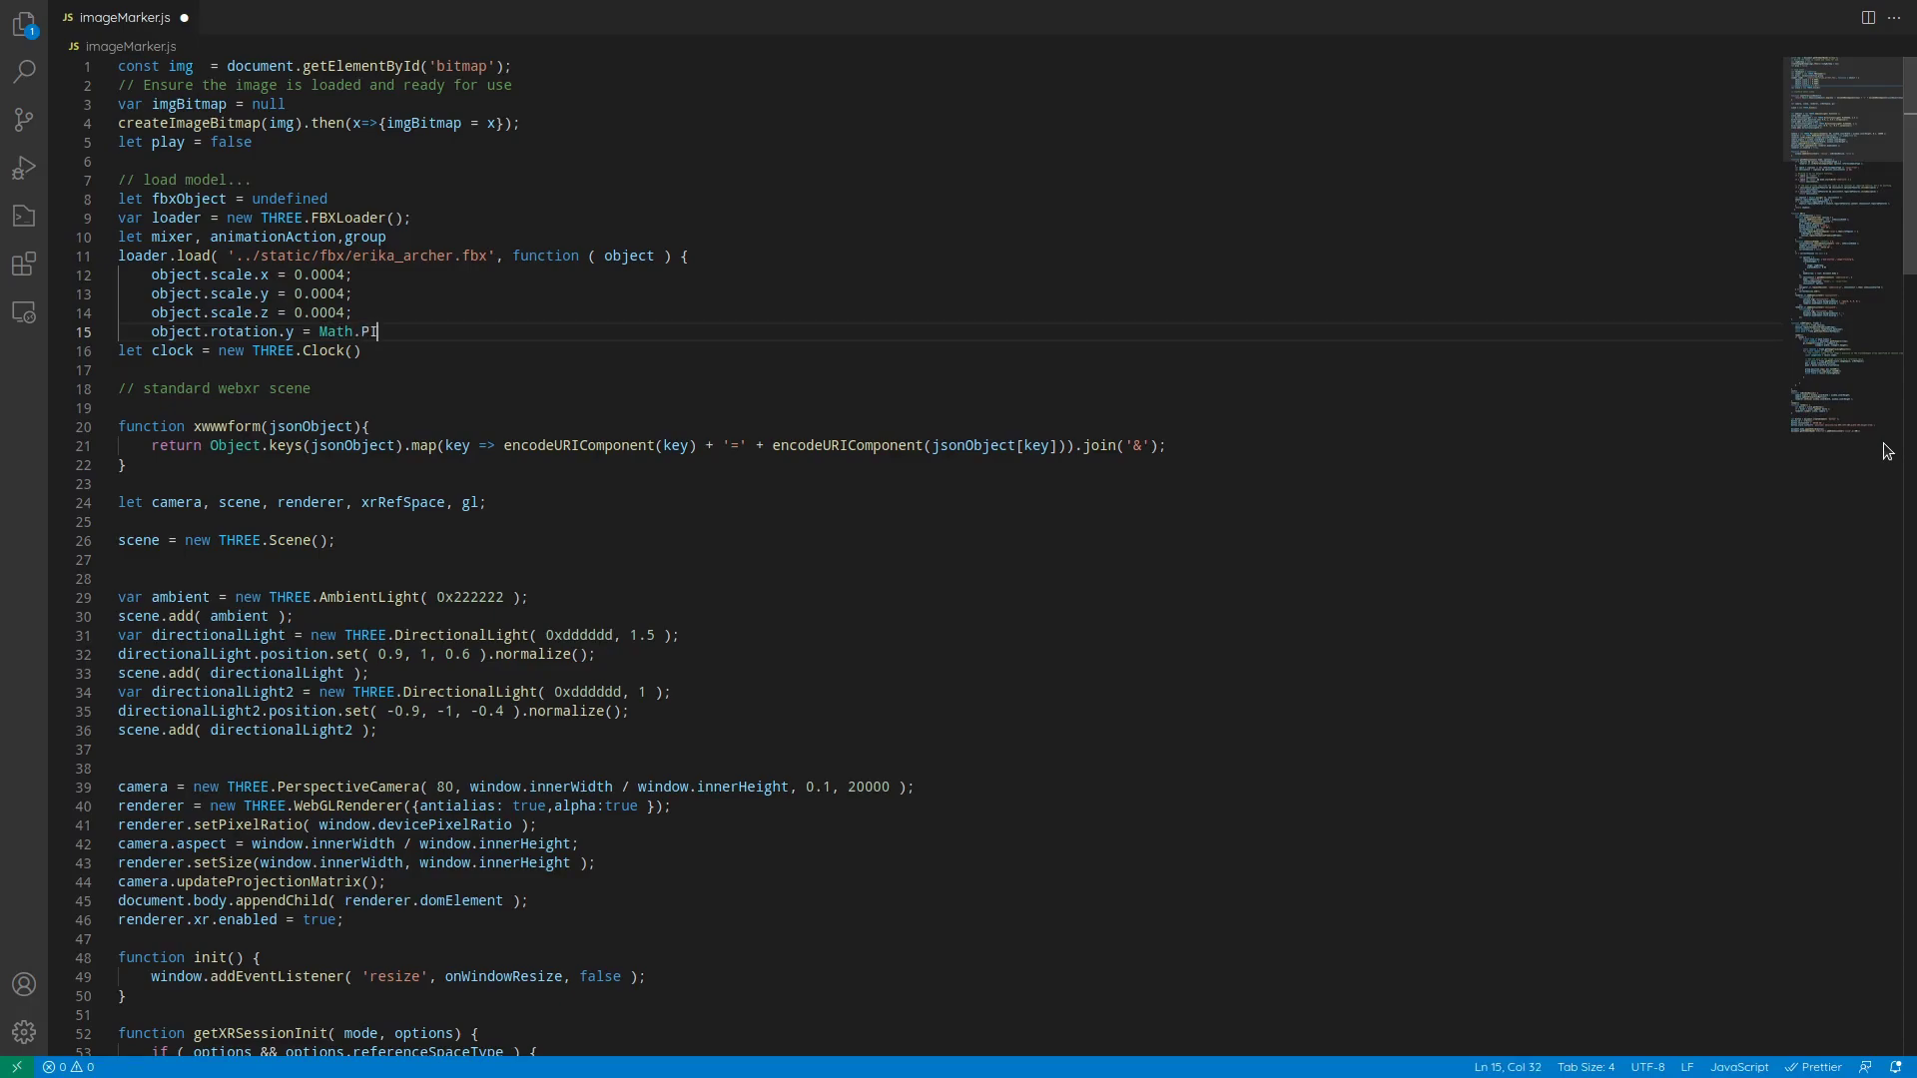
Rotate the model, wrap it in a Group with an AnimationMixer, and add the group to the scene
key(Return)
text(fbxObje)
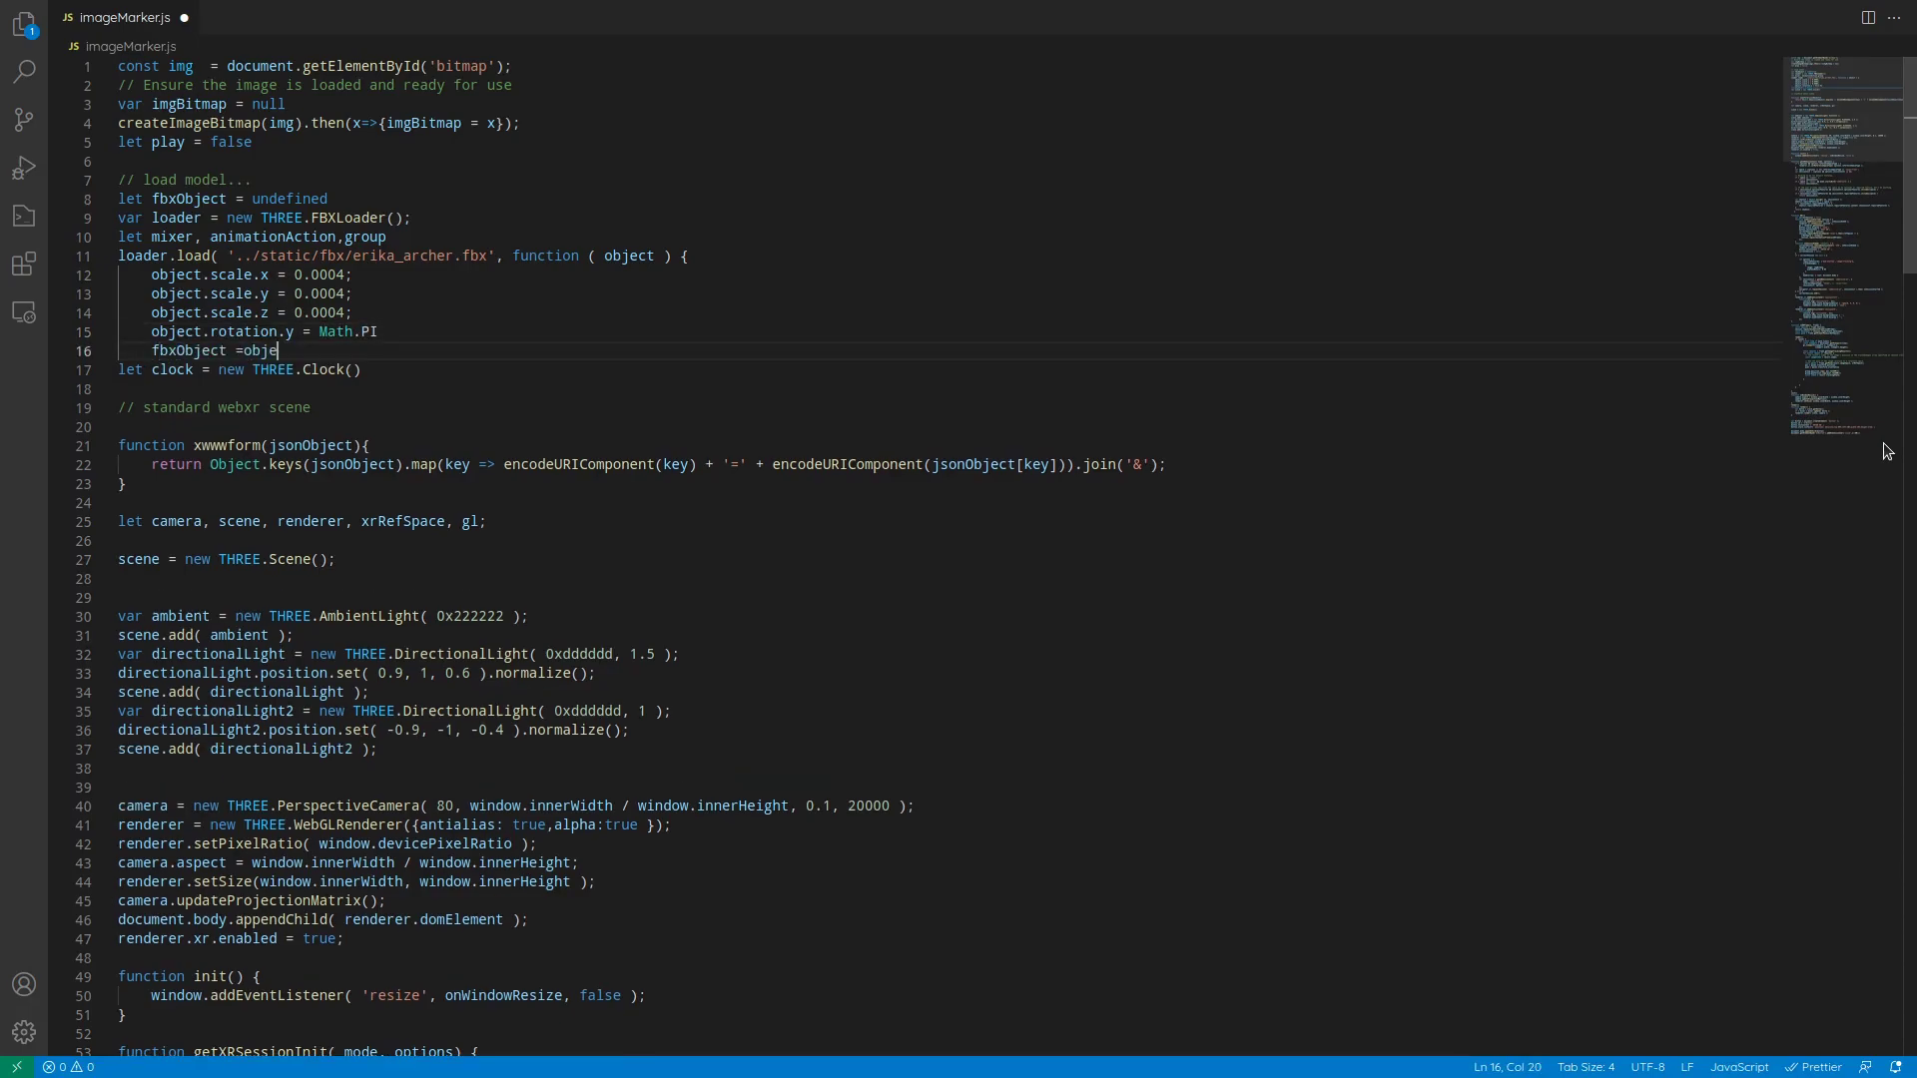
text(ct)
key(Return)
text(group = new THREE.Group())
key(Return)
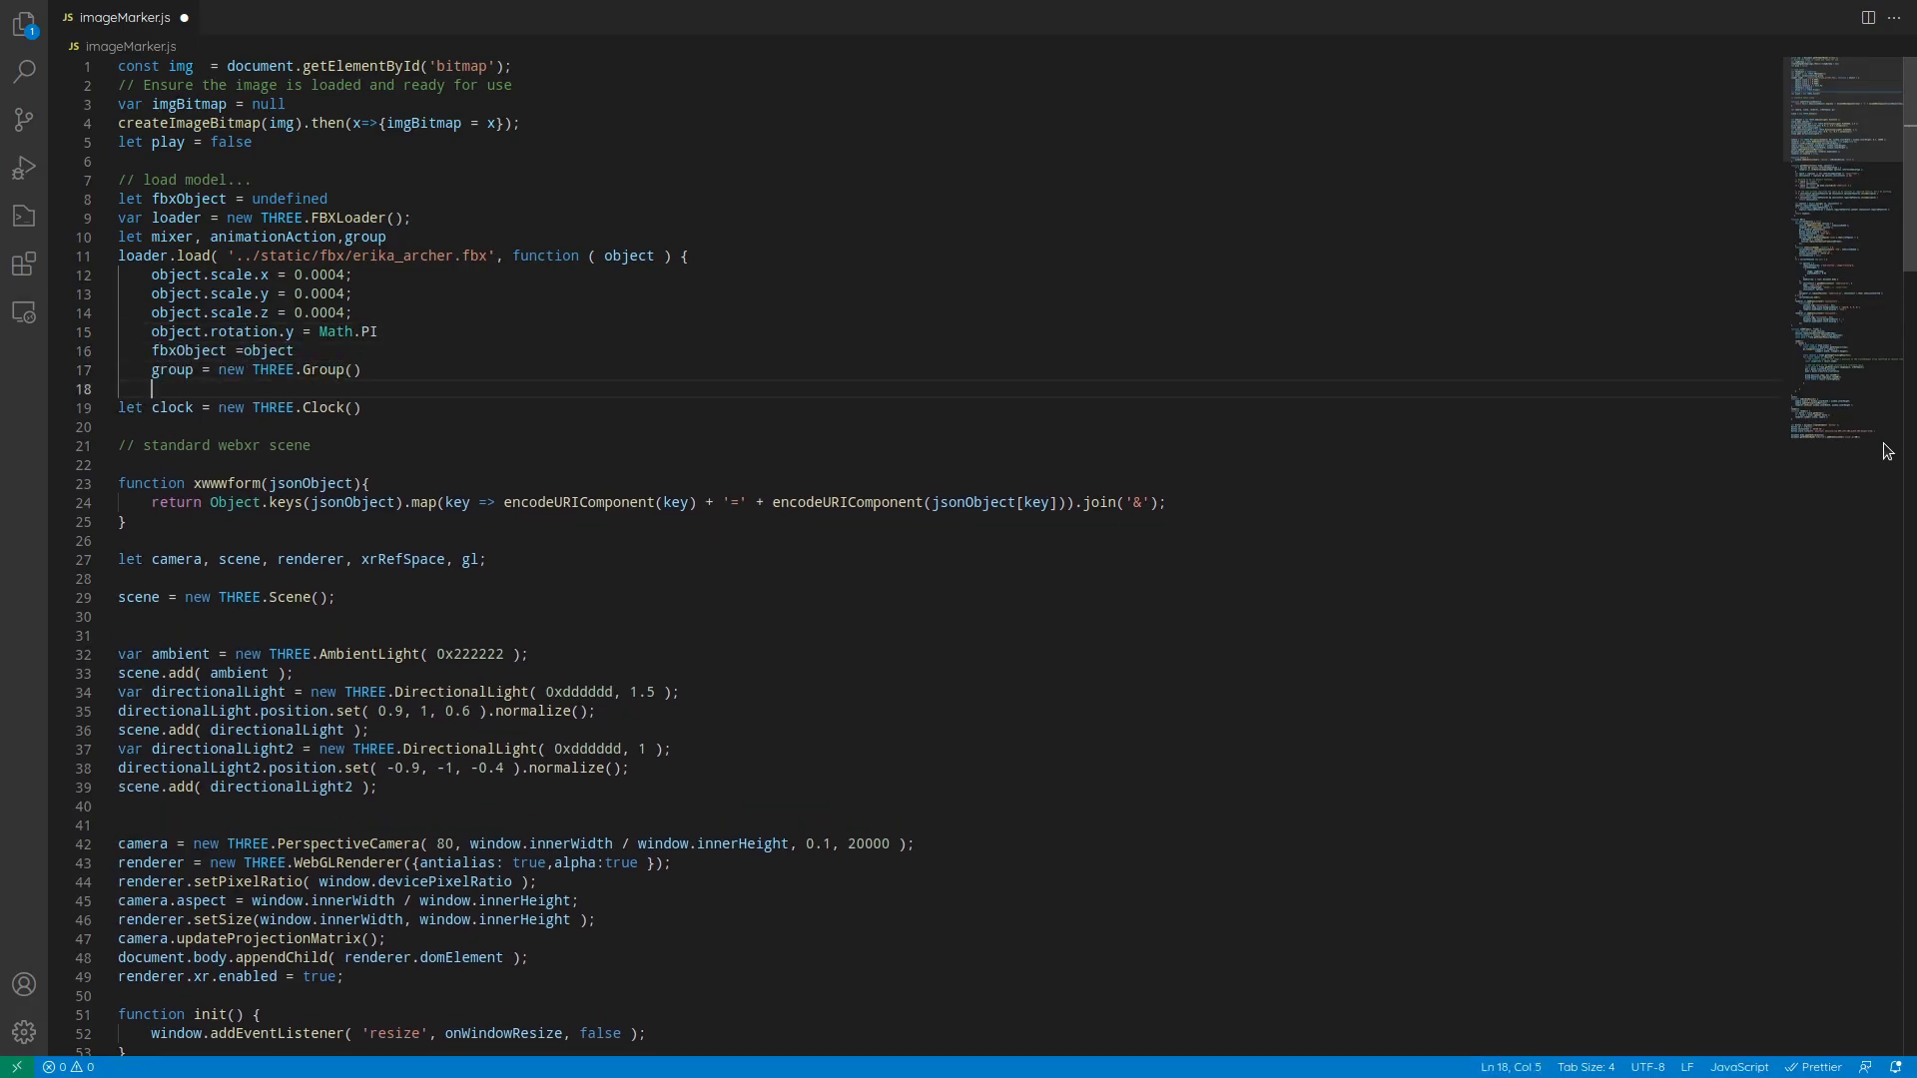
text(group.add(fbxObject))
key(Return)
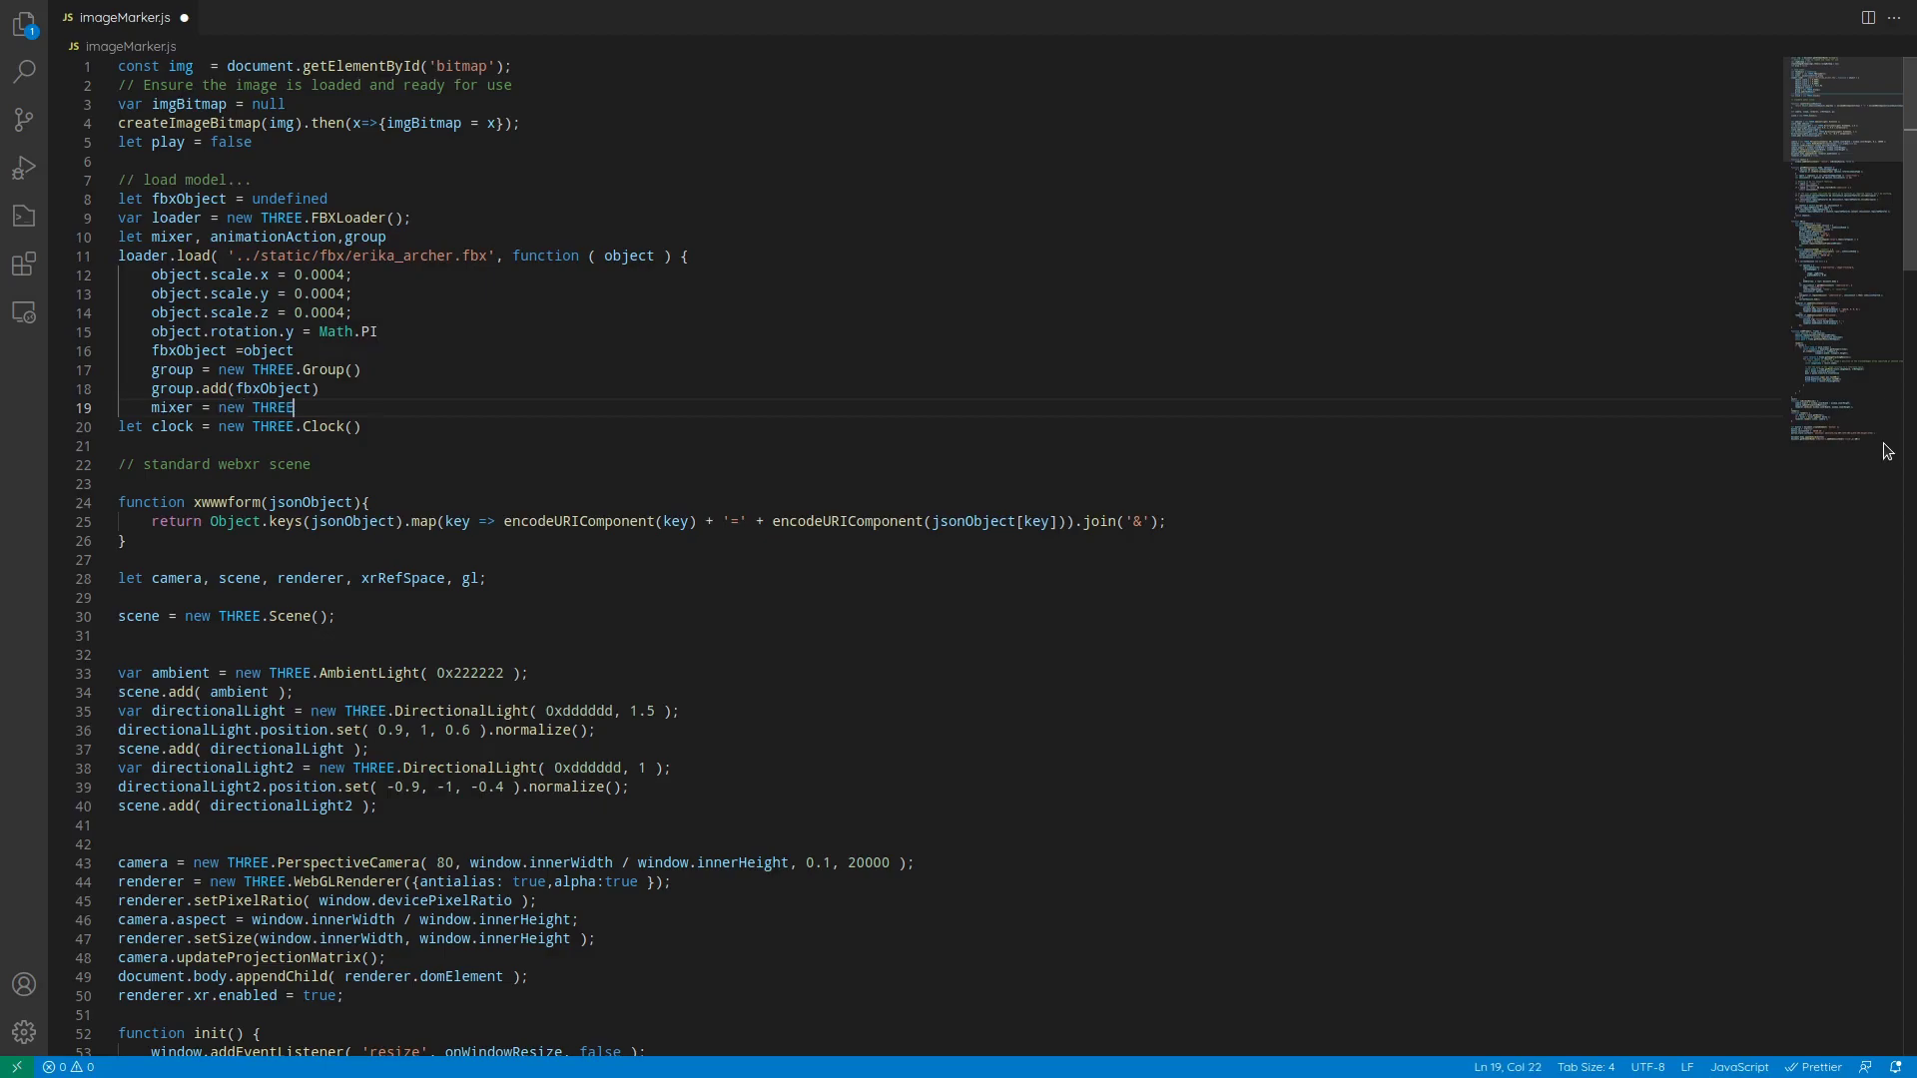
key(Return)
text(scene.add( group );)
Load the standing_idle_01 animation and play its first clip via clipAction
key(Return)
text(loader.load( '../static/fbx/standing_idle_01.fbx', function ( ob)
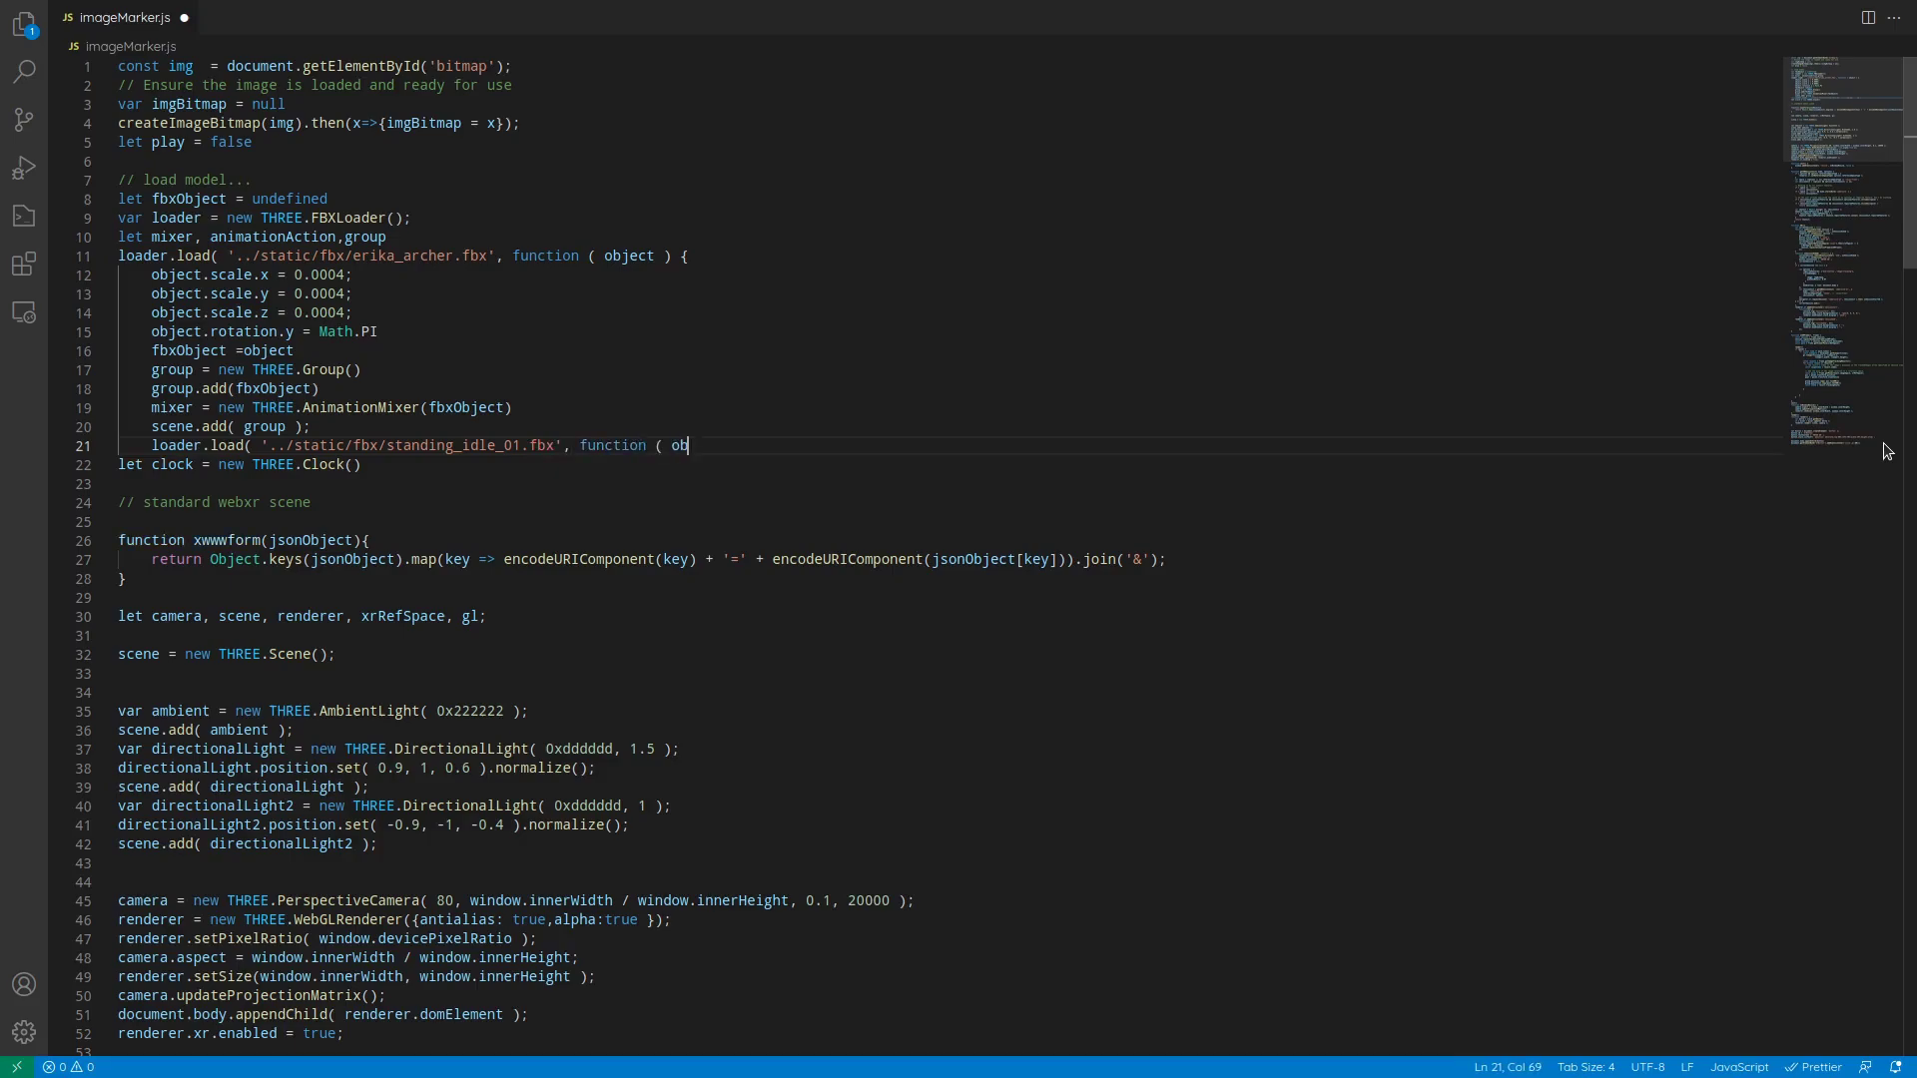
text(ject ) {)
key(Return)
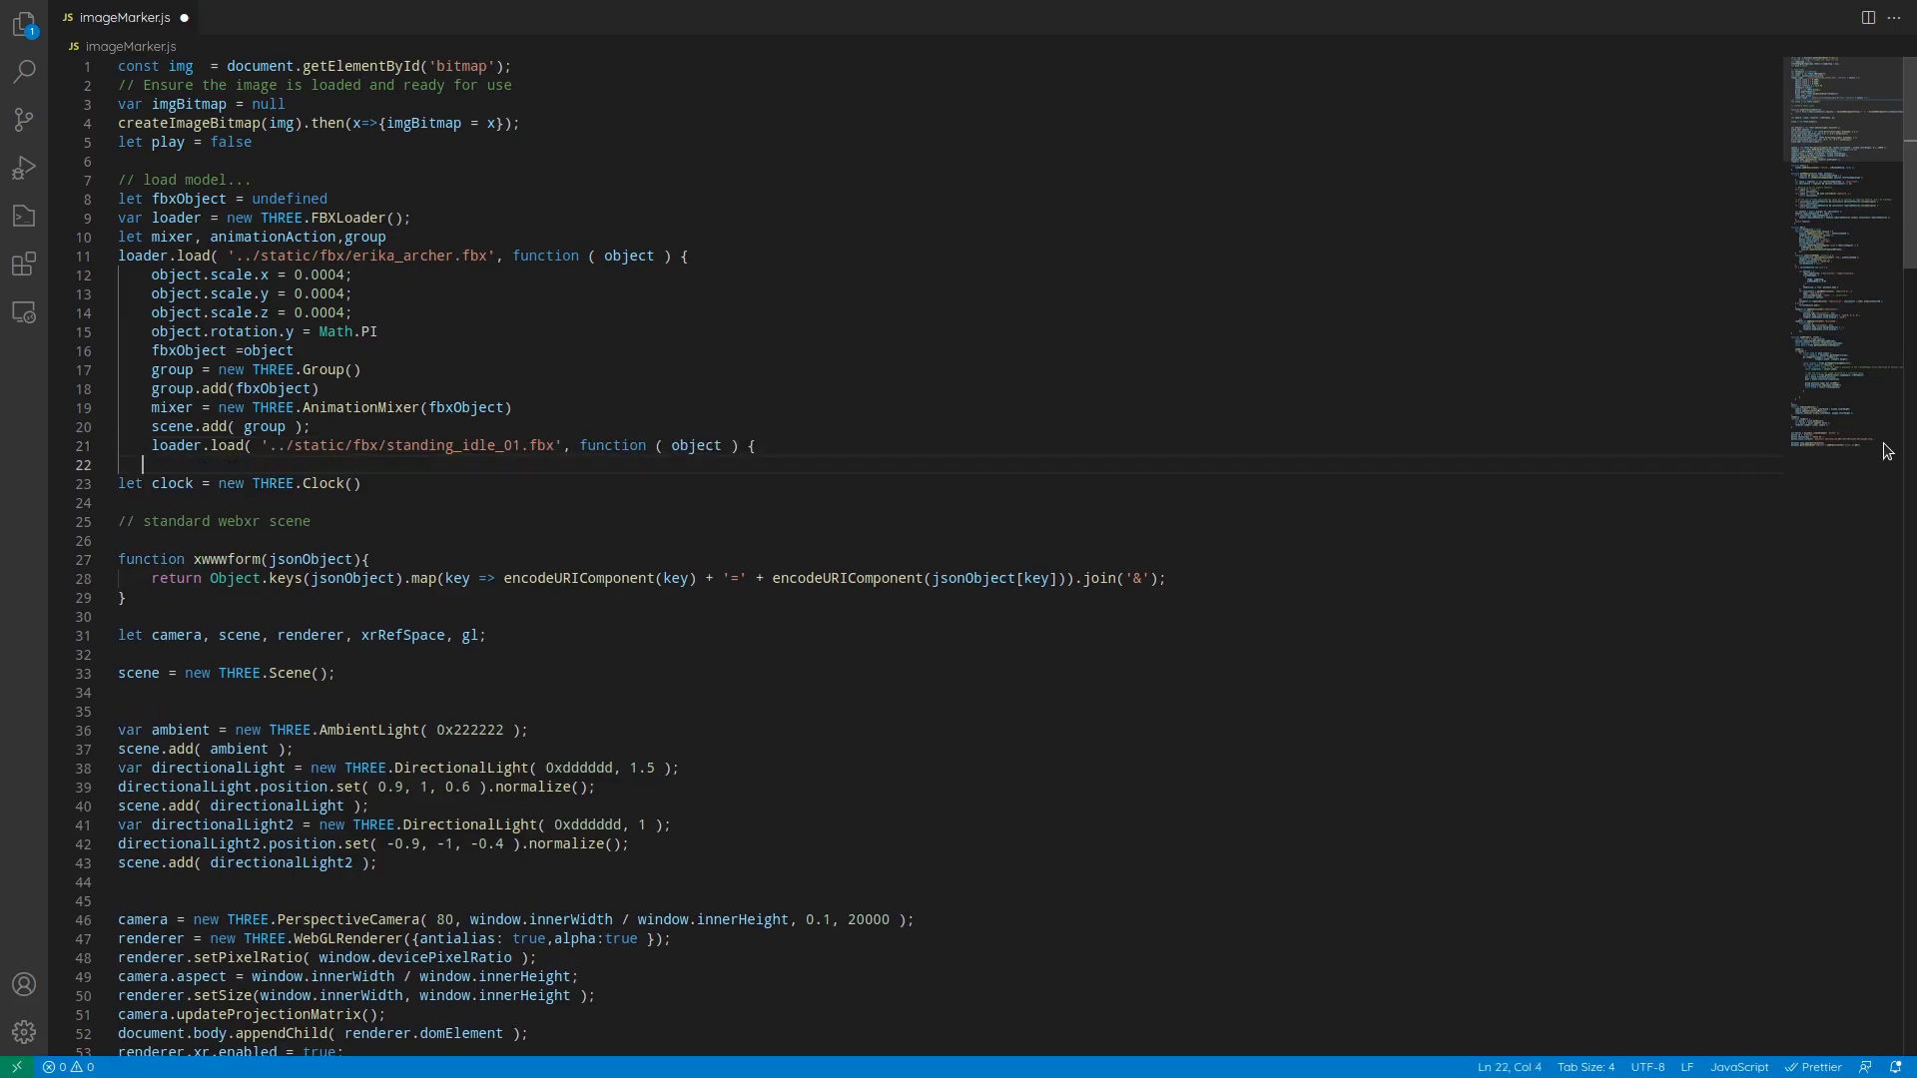
text(animationAction = mixer.clipAction()
key(Return)
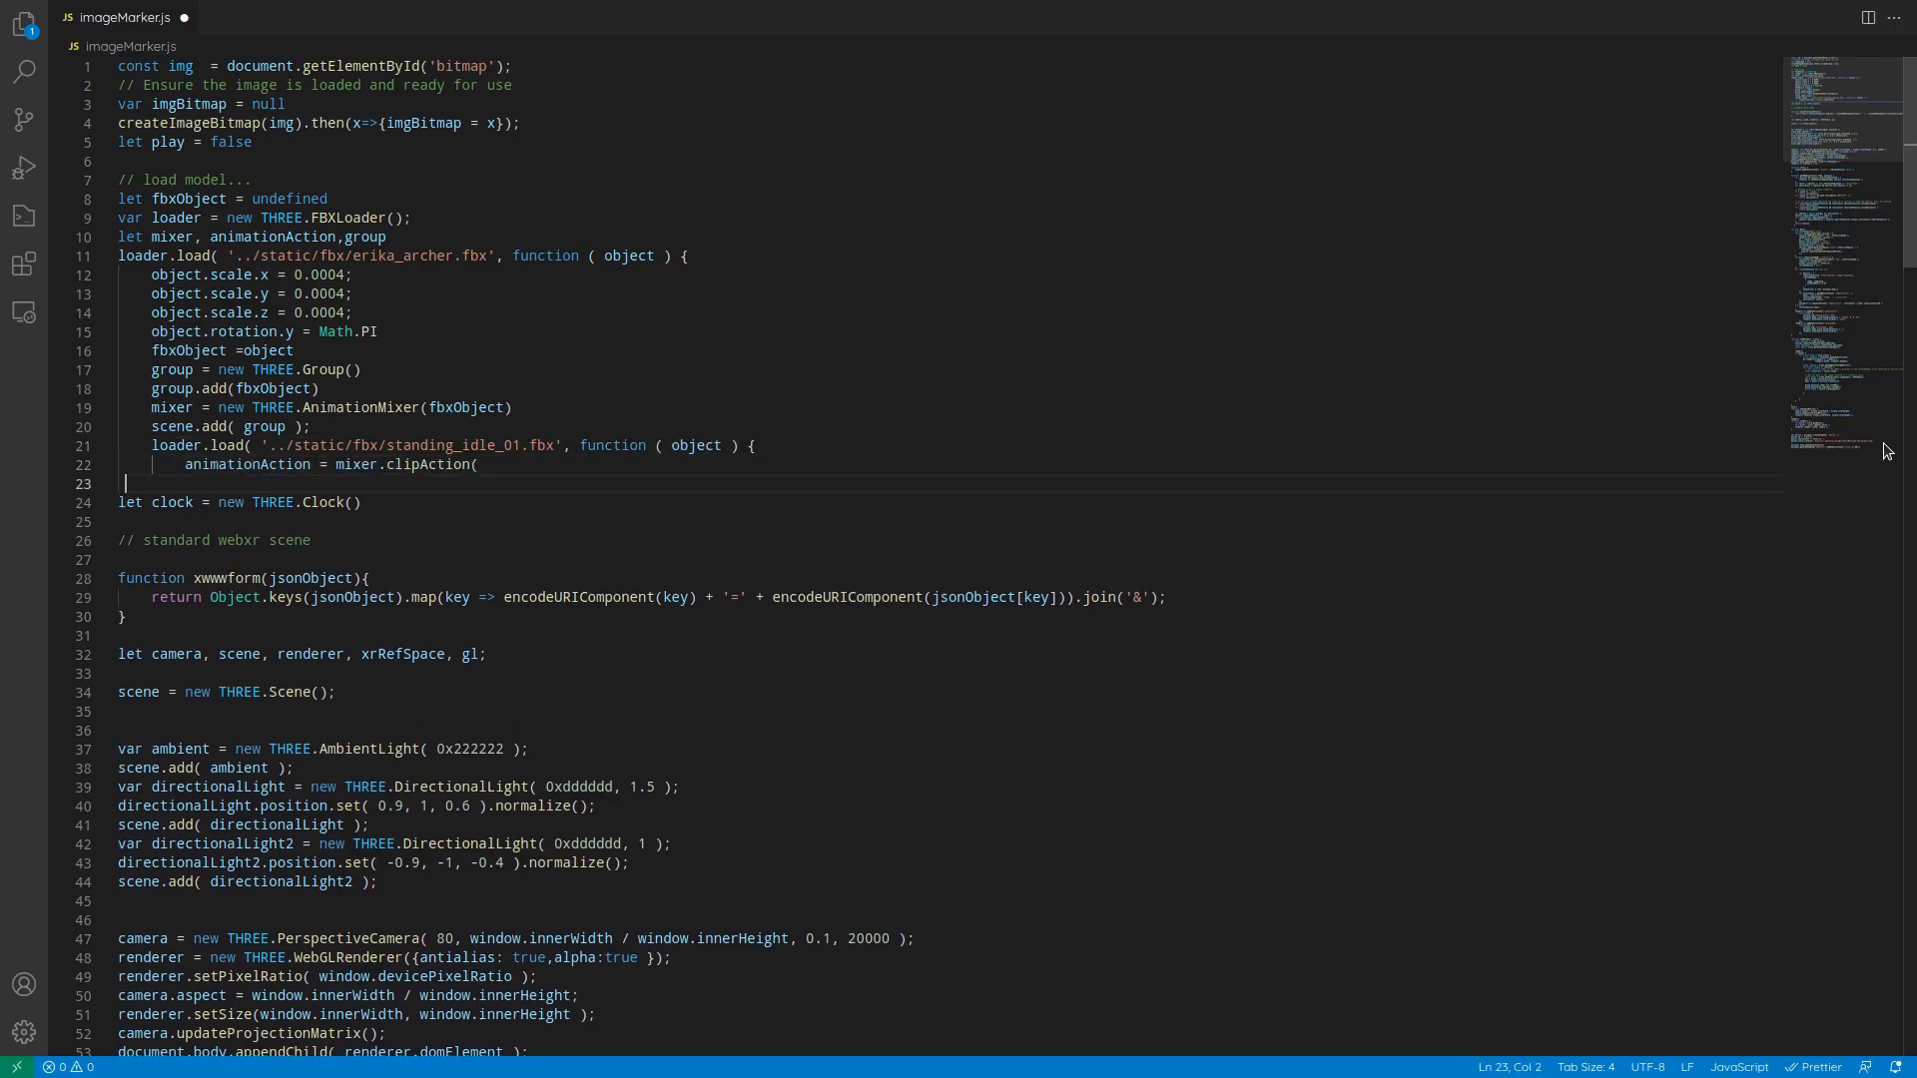
text(object.animations[0])
key(Return)
text())
key(Return)
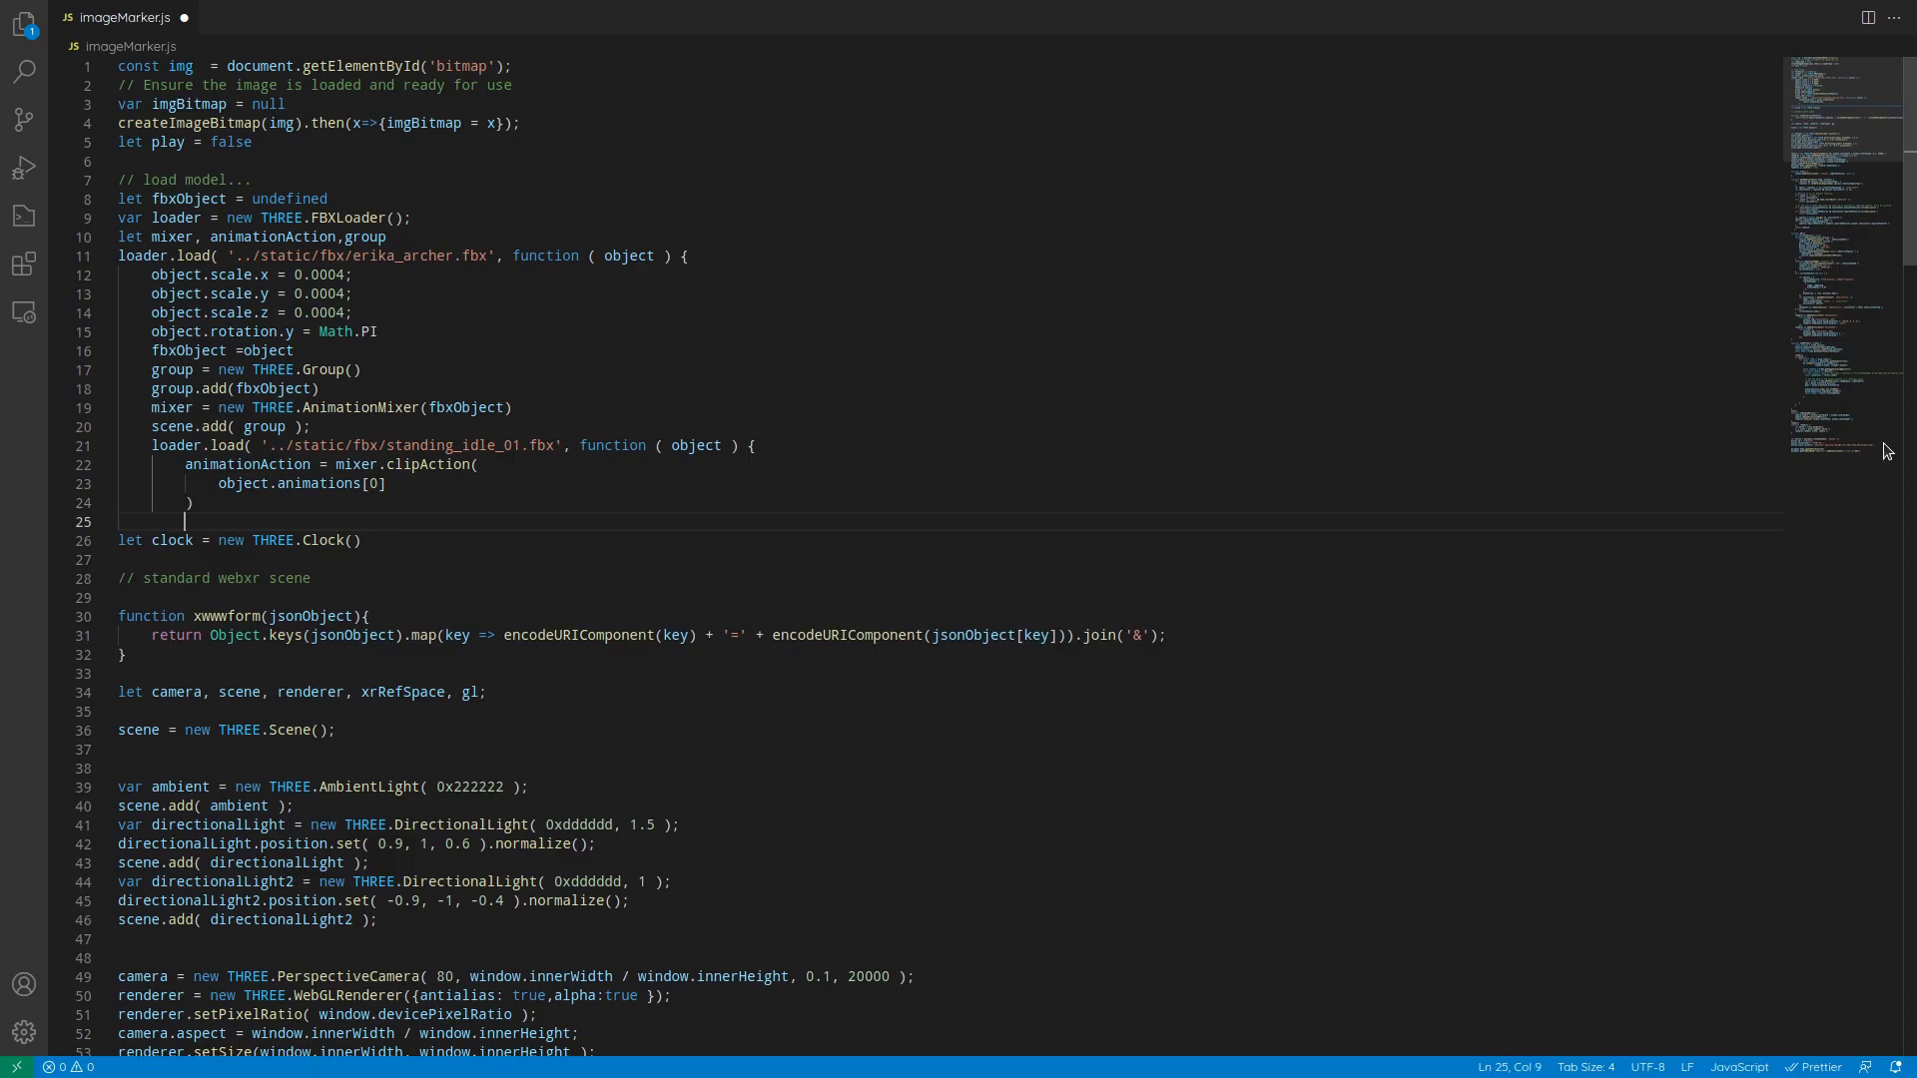
text(animationAction.play())
key(Return)
text(} );)
key(Return)
text(} );)
key(Return)
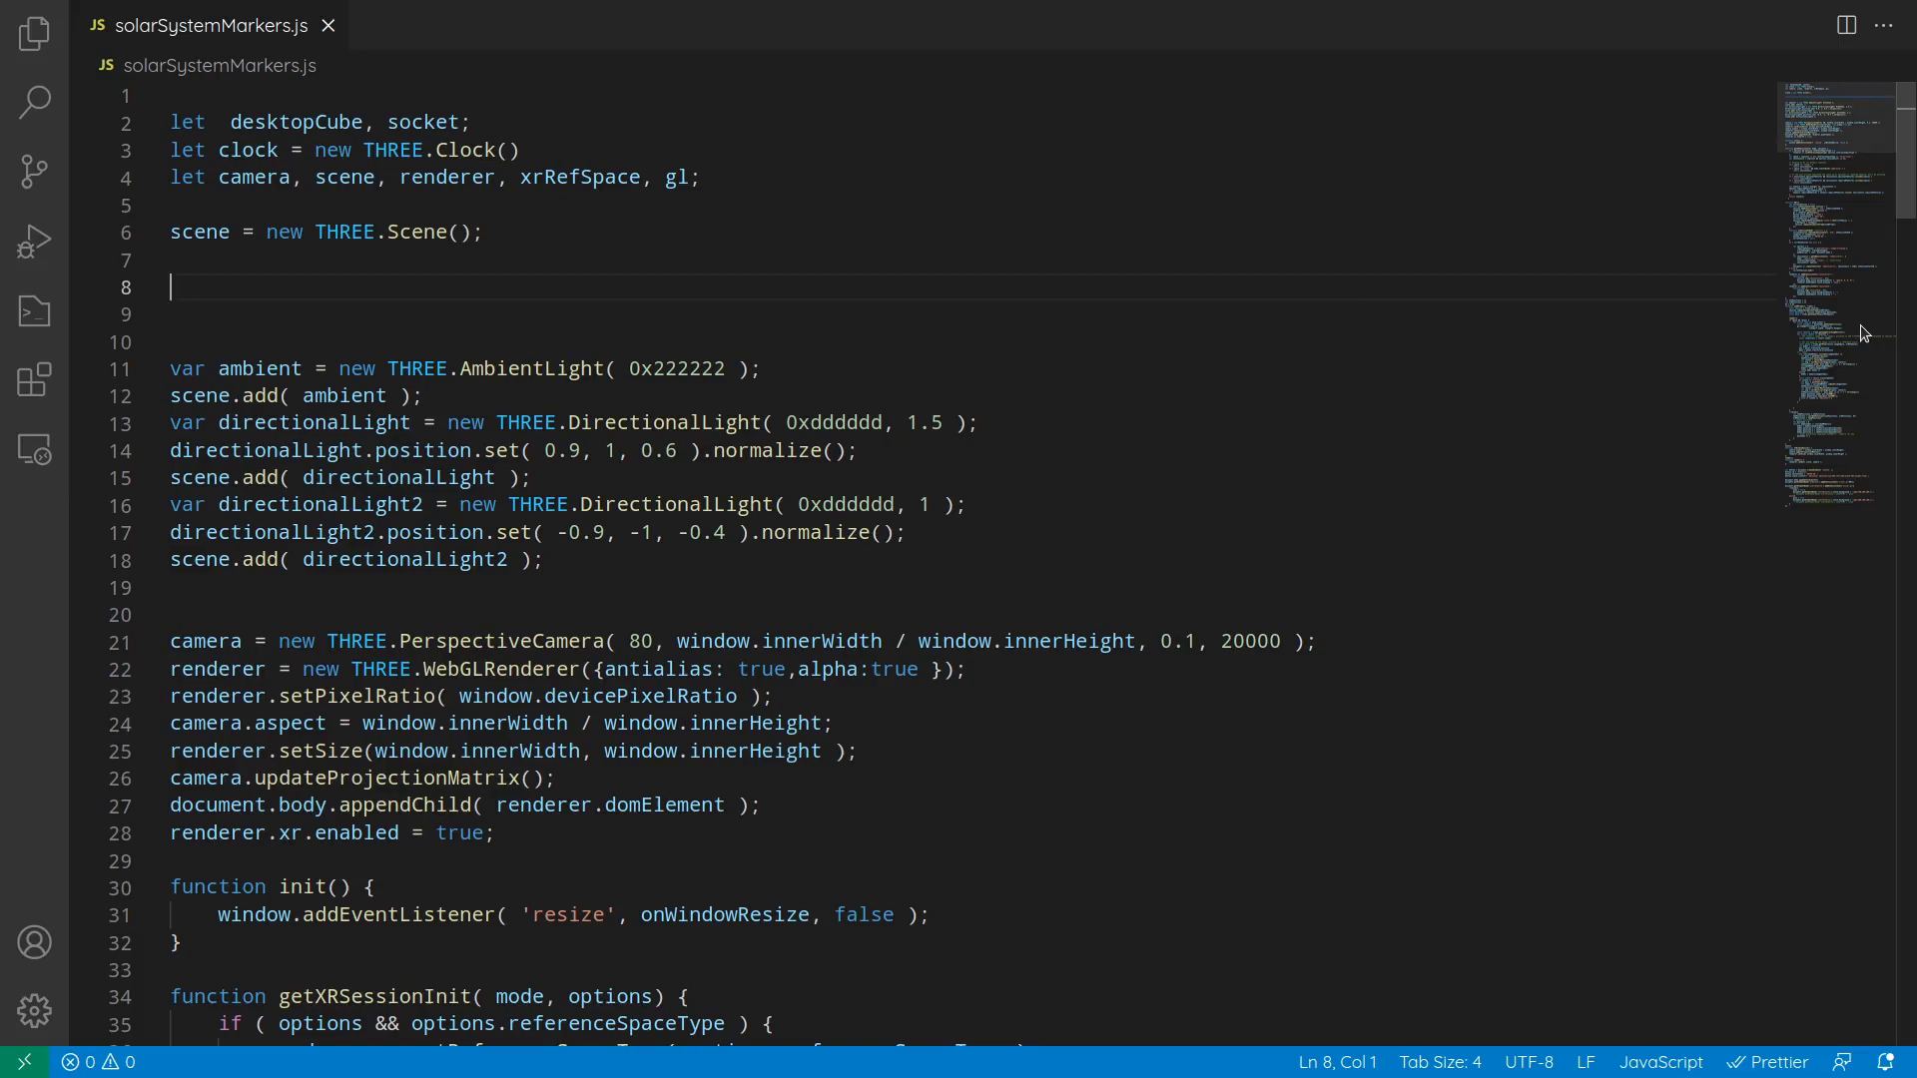
Declare nine planets with colours, trackableImages, models and bitmaps arrays, and start the per-planet loop
key(shift+k)
text(let trackableImages = )
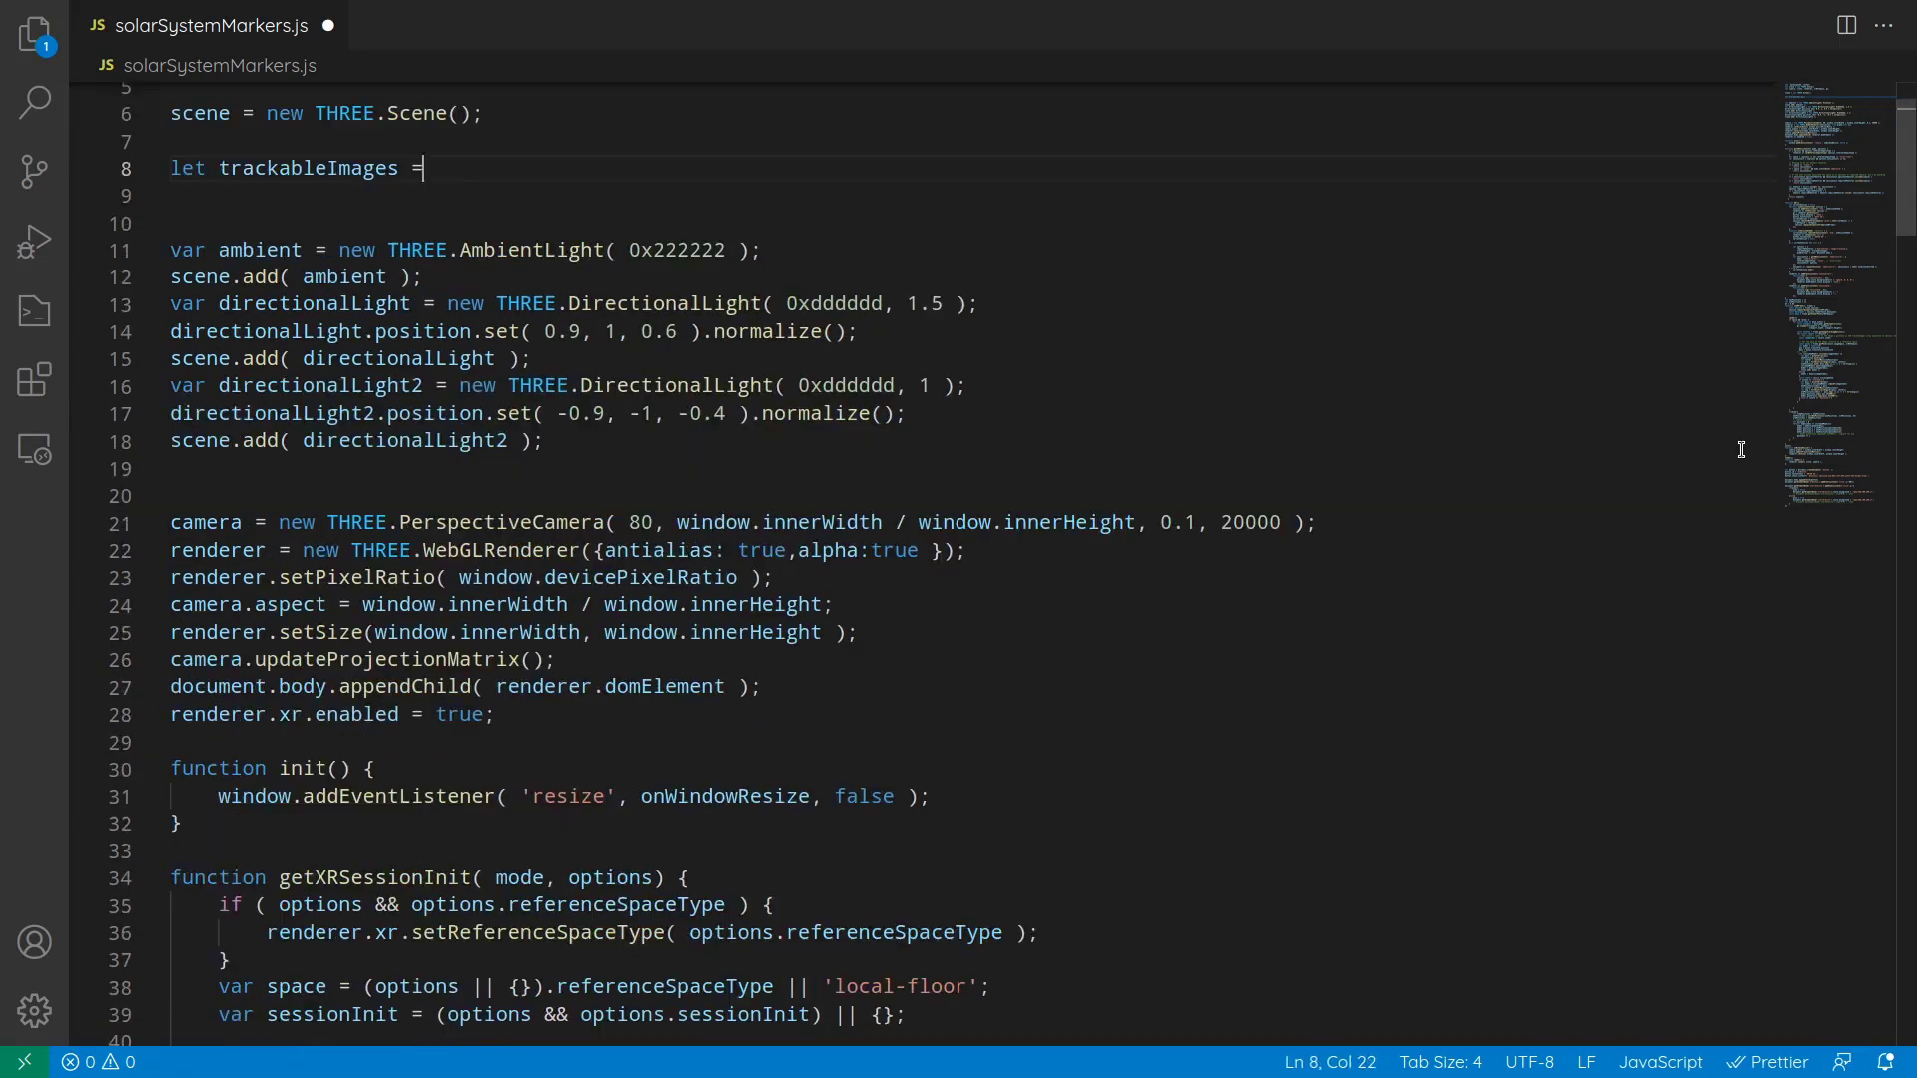
text(new Array(9) let includedModels = [] let qrcodes = {} let play = false let planets = [ 'sun', 'earth', 'venus', 'mars', 'mercury')
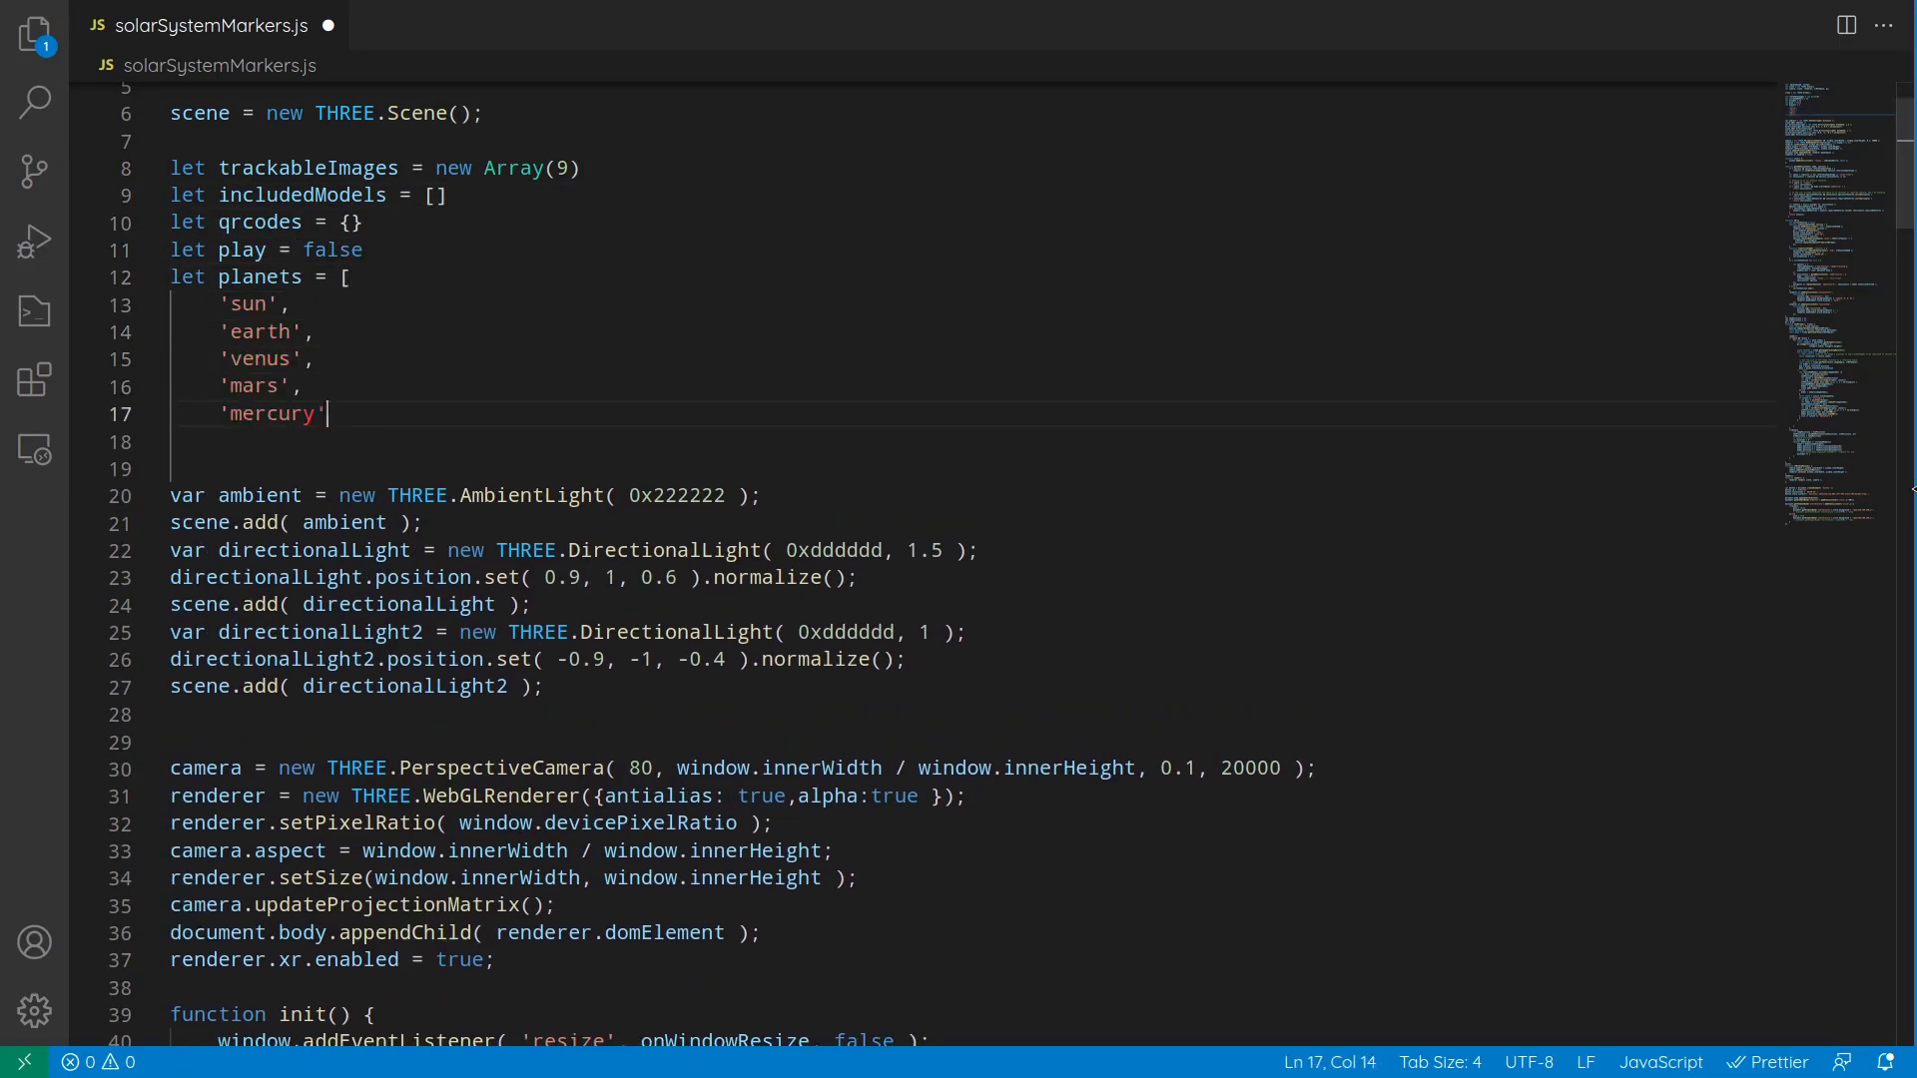
text(, 'jupiter', 'neptune', 'uranus', 'staturn' ] let planetColors = [ 0xfefe99, 0xfecc77, 0xe066e0, 0x66c9fe, 0xfe66e0, )
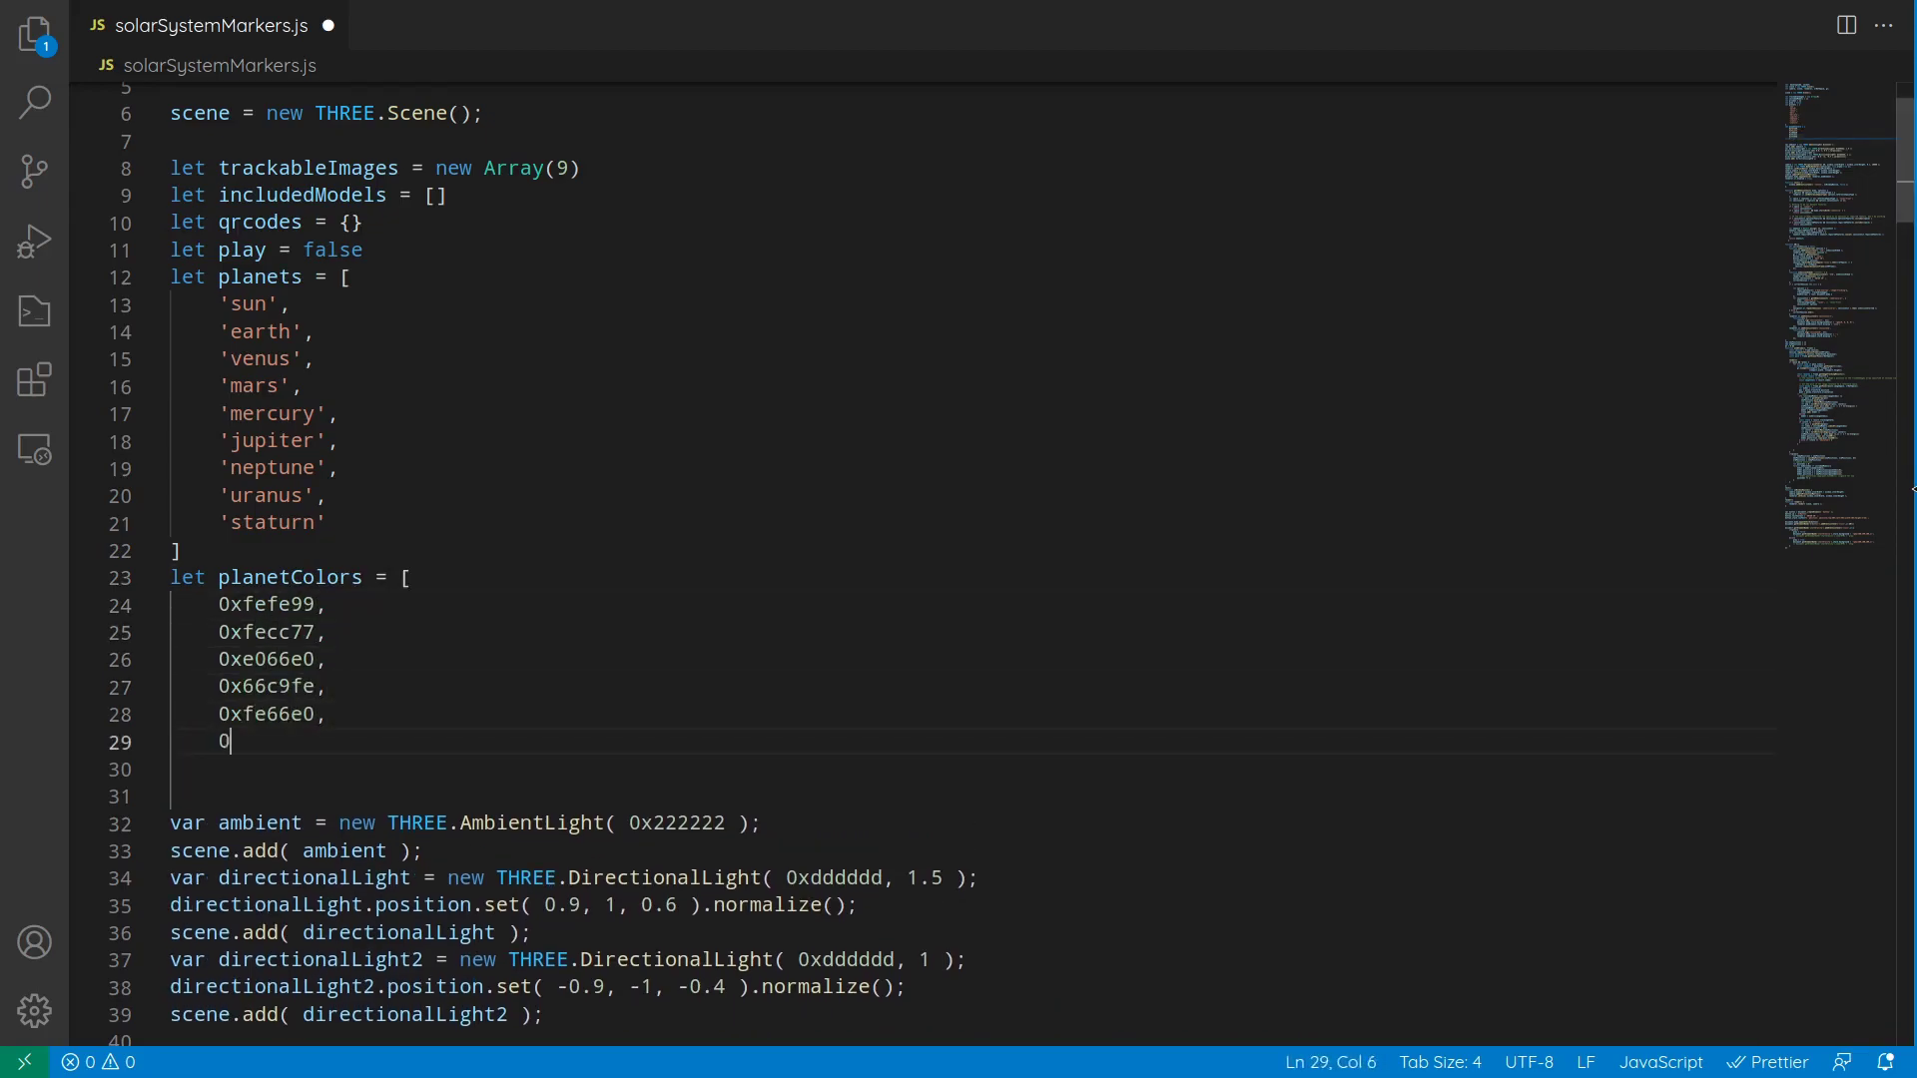
text(0xc0c0b0, 0xe0c0b0, 0x40c0e0, 0x20c0fe ]  // masses let planetMasses =[] let items = {} let mod)
scroll(1891, 766, down, 5)
text(e)
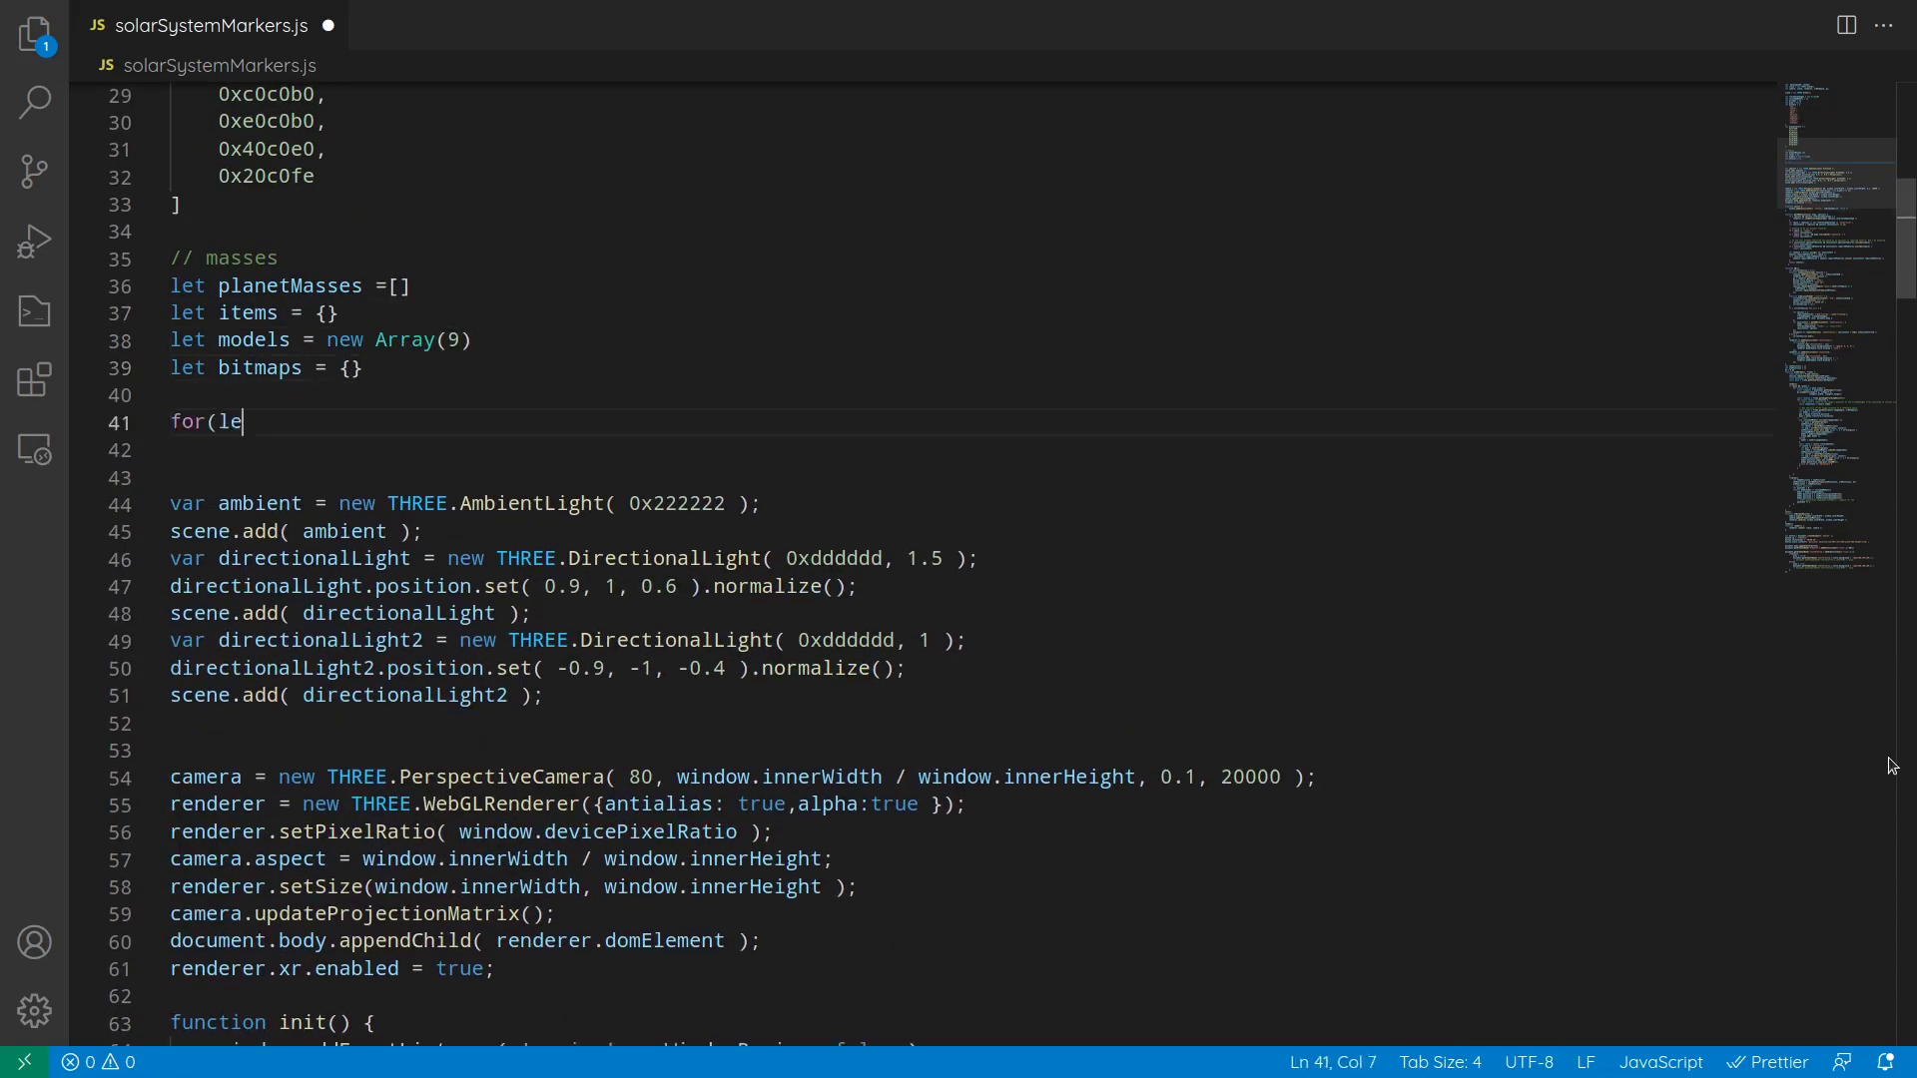
text(ls = new Array(9) let bitmaps = {}  for(let)
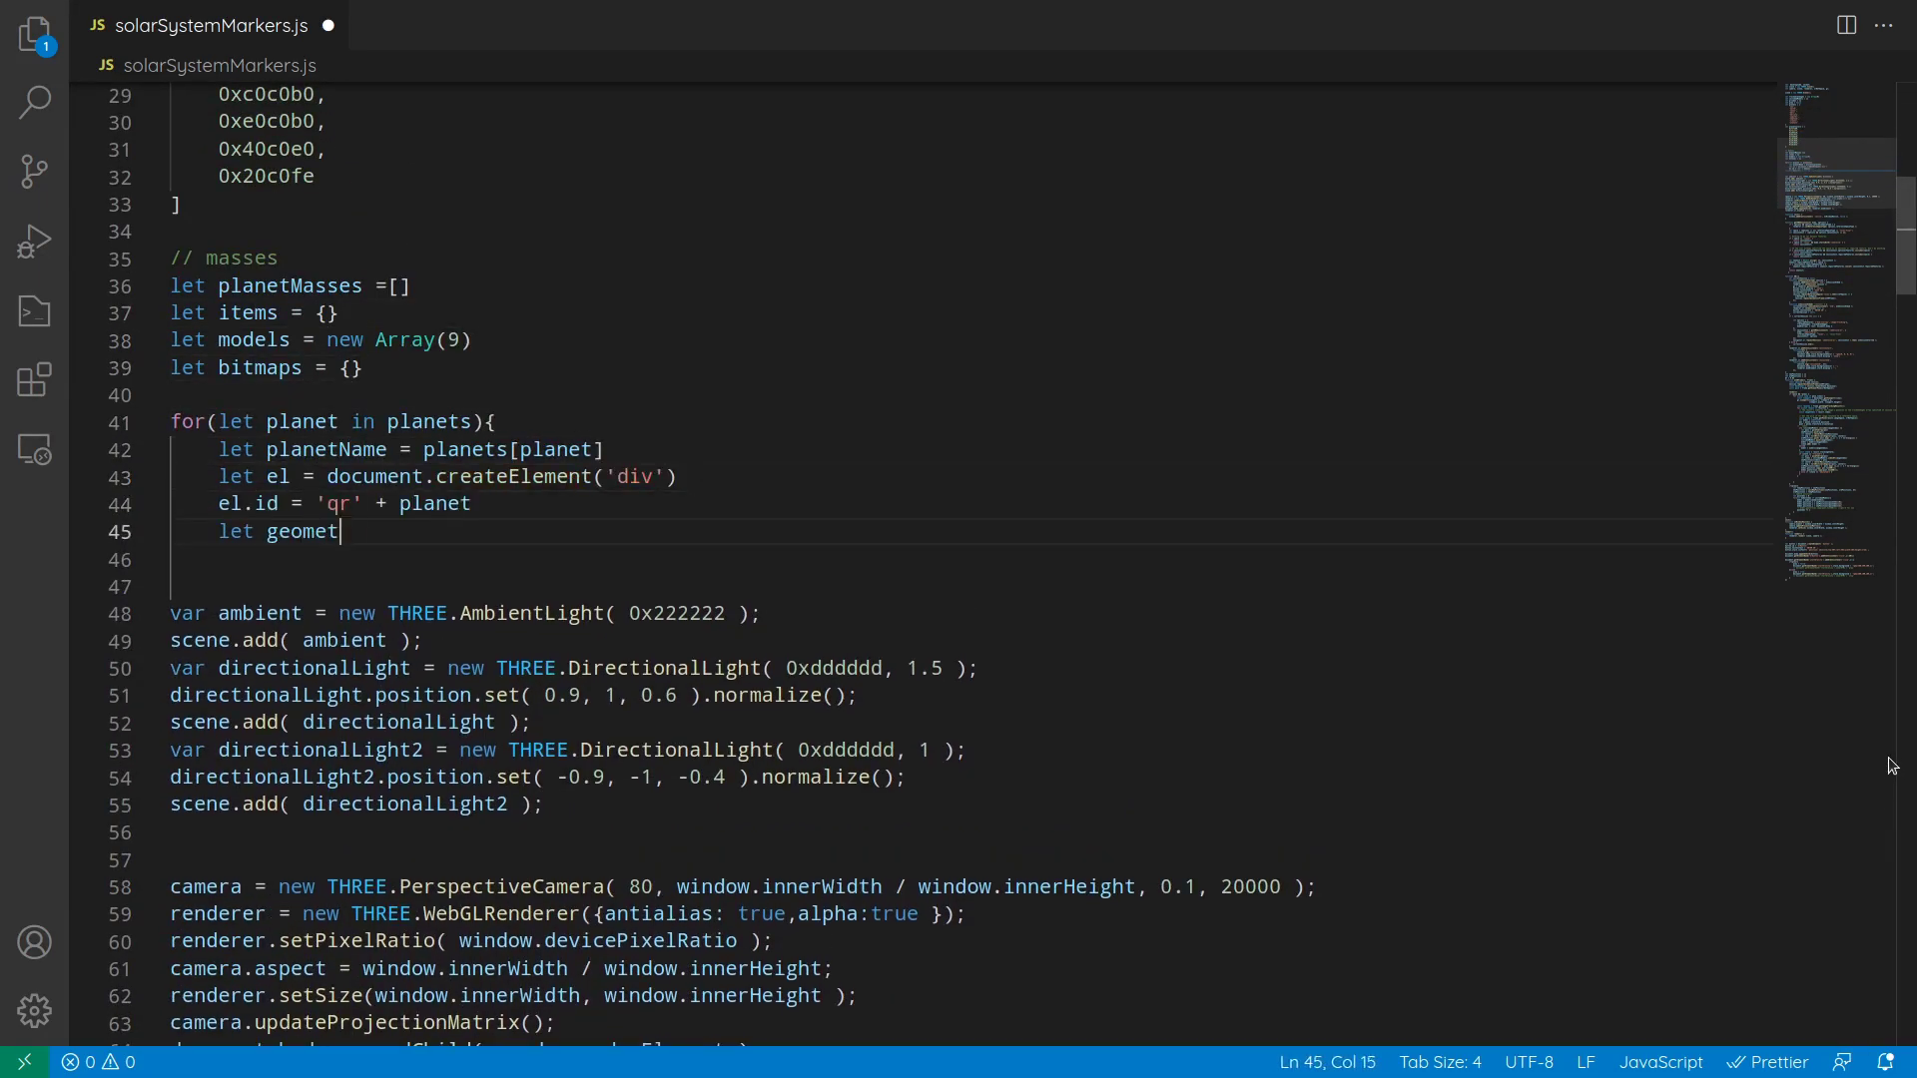
text( planet in planets){ let planetName = planets[planet] let el = document.createElement('div') el.id = 'qr' + planet let geometometry( 0.05, 32, 16 );)
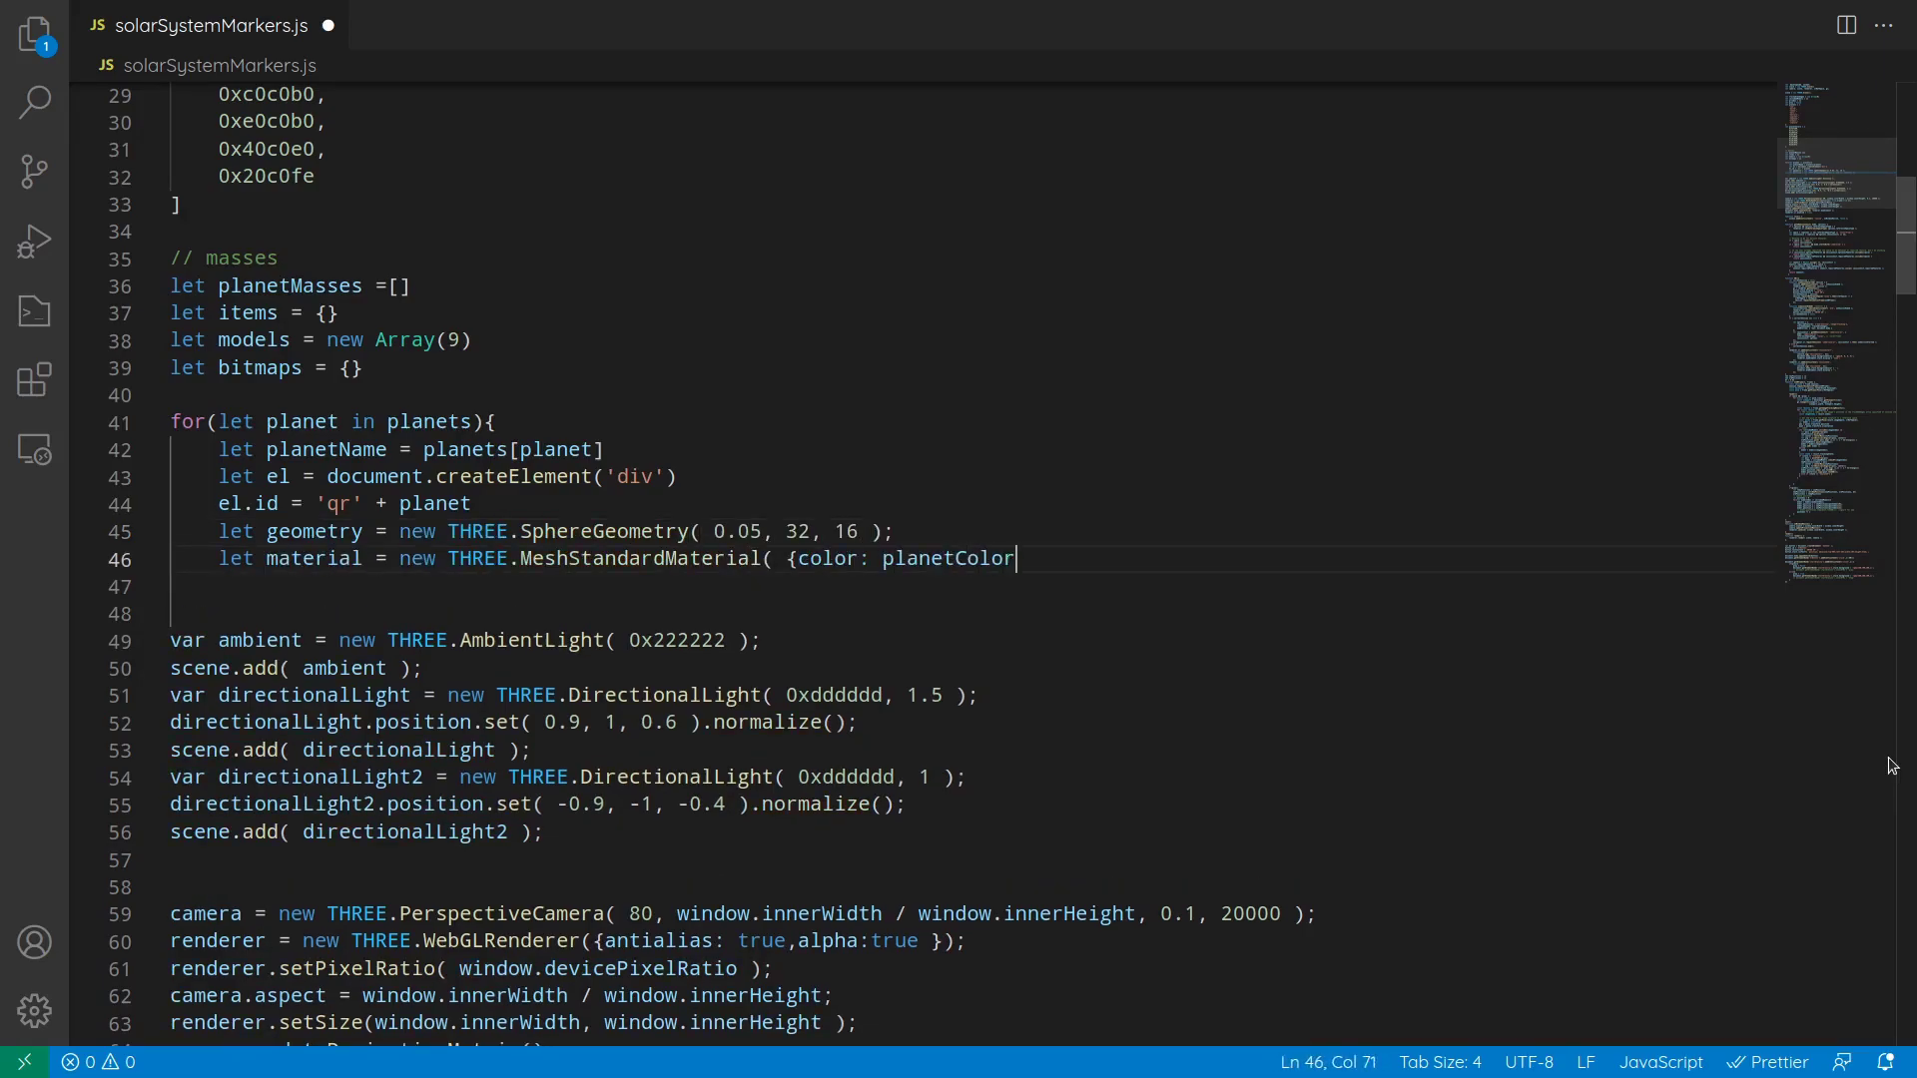
text( let material = new THREE.MeshStandardMs[planet]} ); sphere = new THRerial ); qrcodes[planetName] = (new QRCode(el, planetName))._)
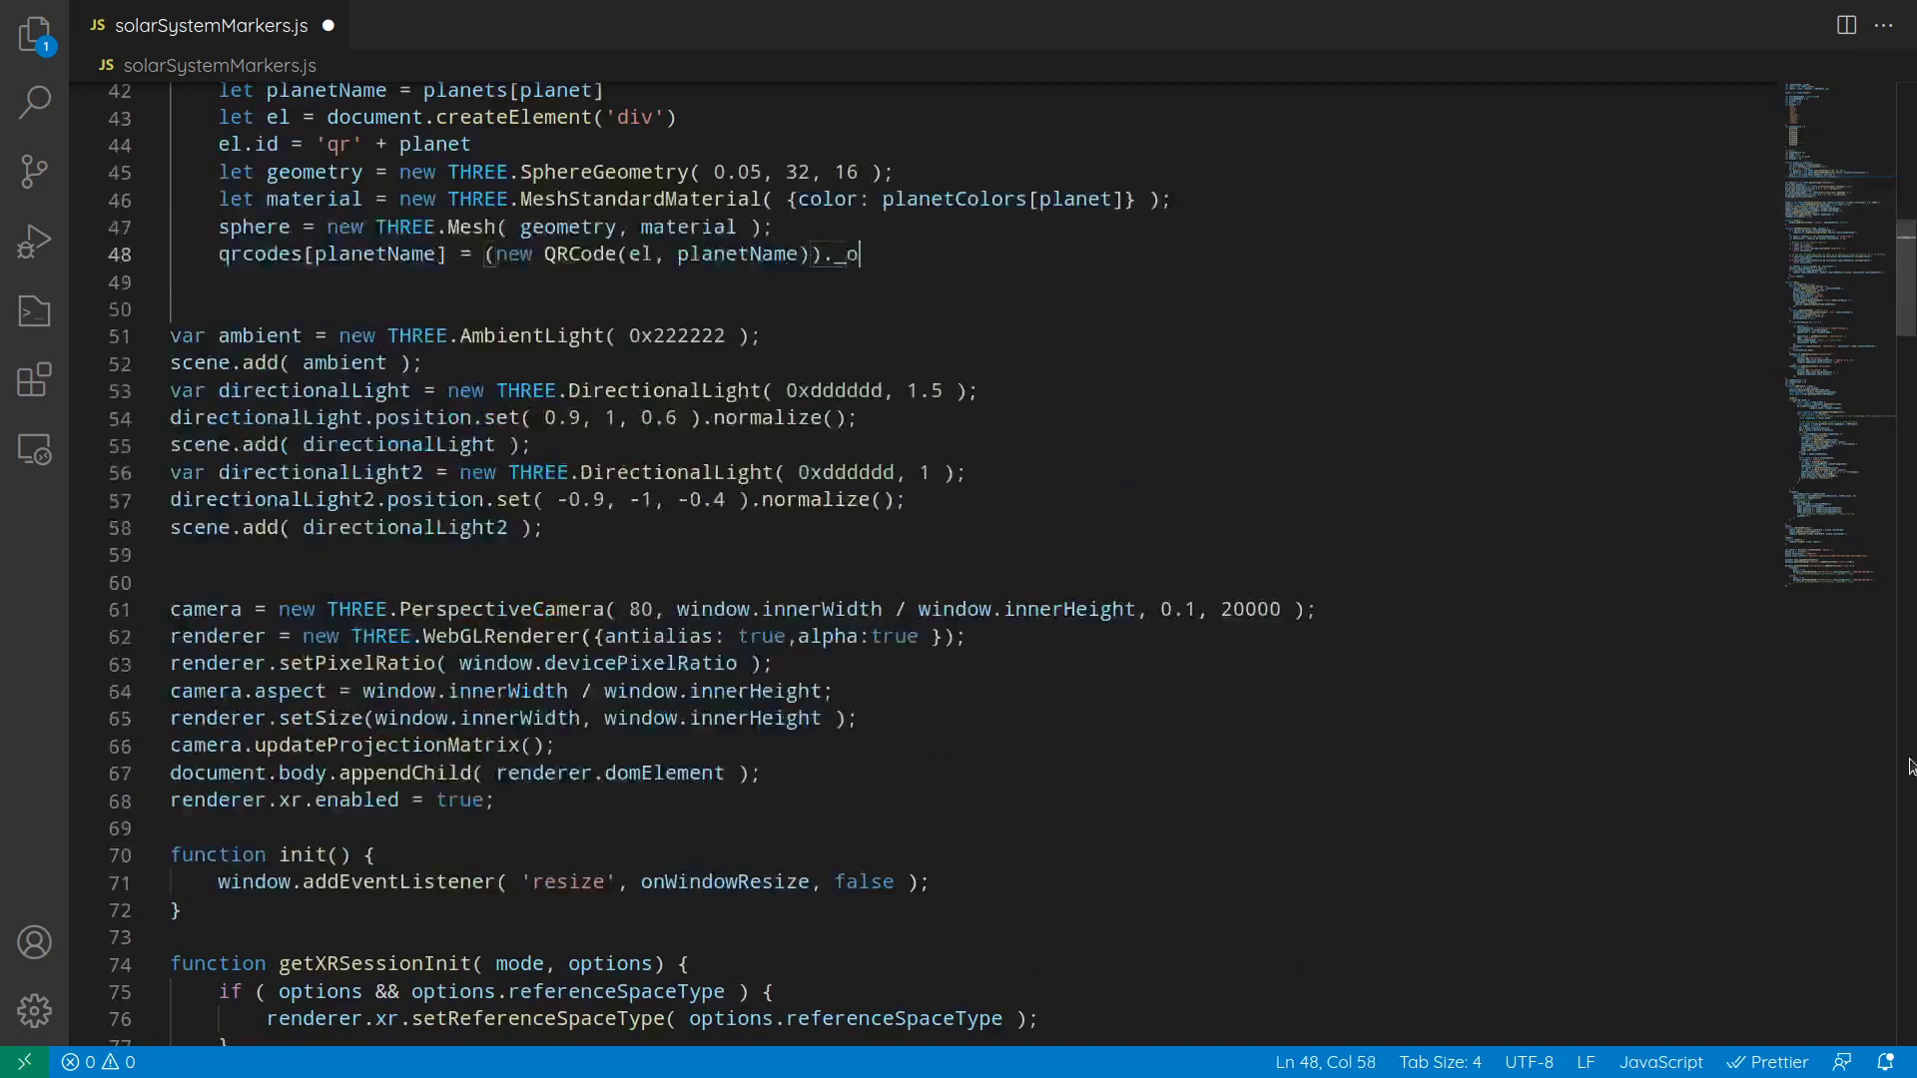
text(oDrawing._elCanvas createImageBitmap(qrcodes[planetName]).then(x=>{ bitmaps[planetName] = x trackableImages[planet]={ imag)
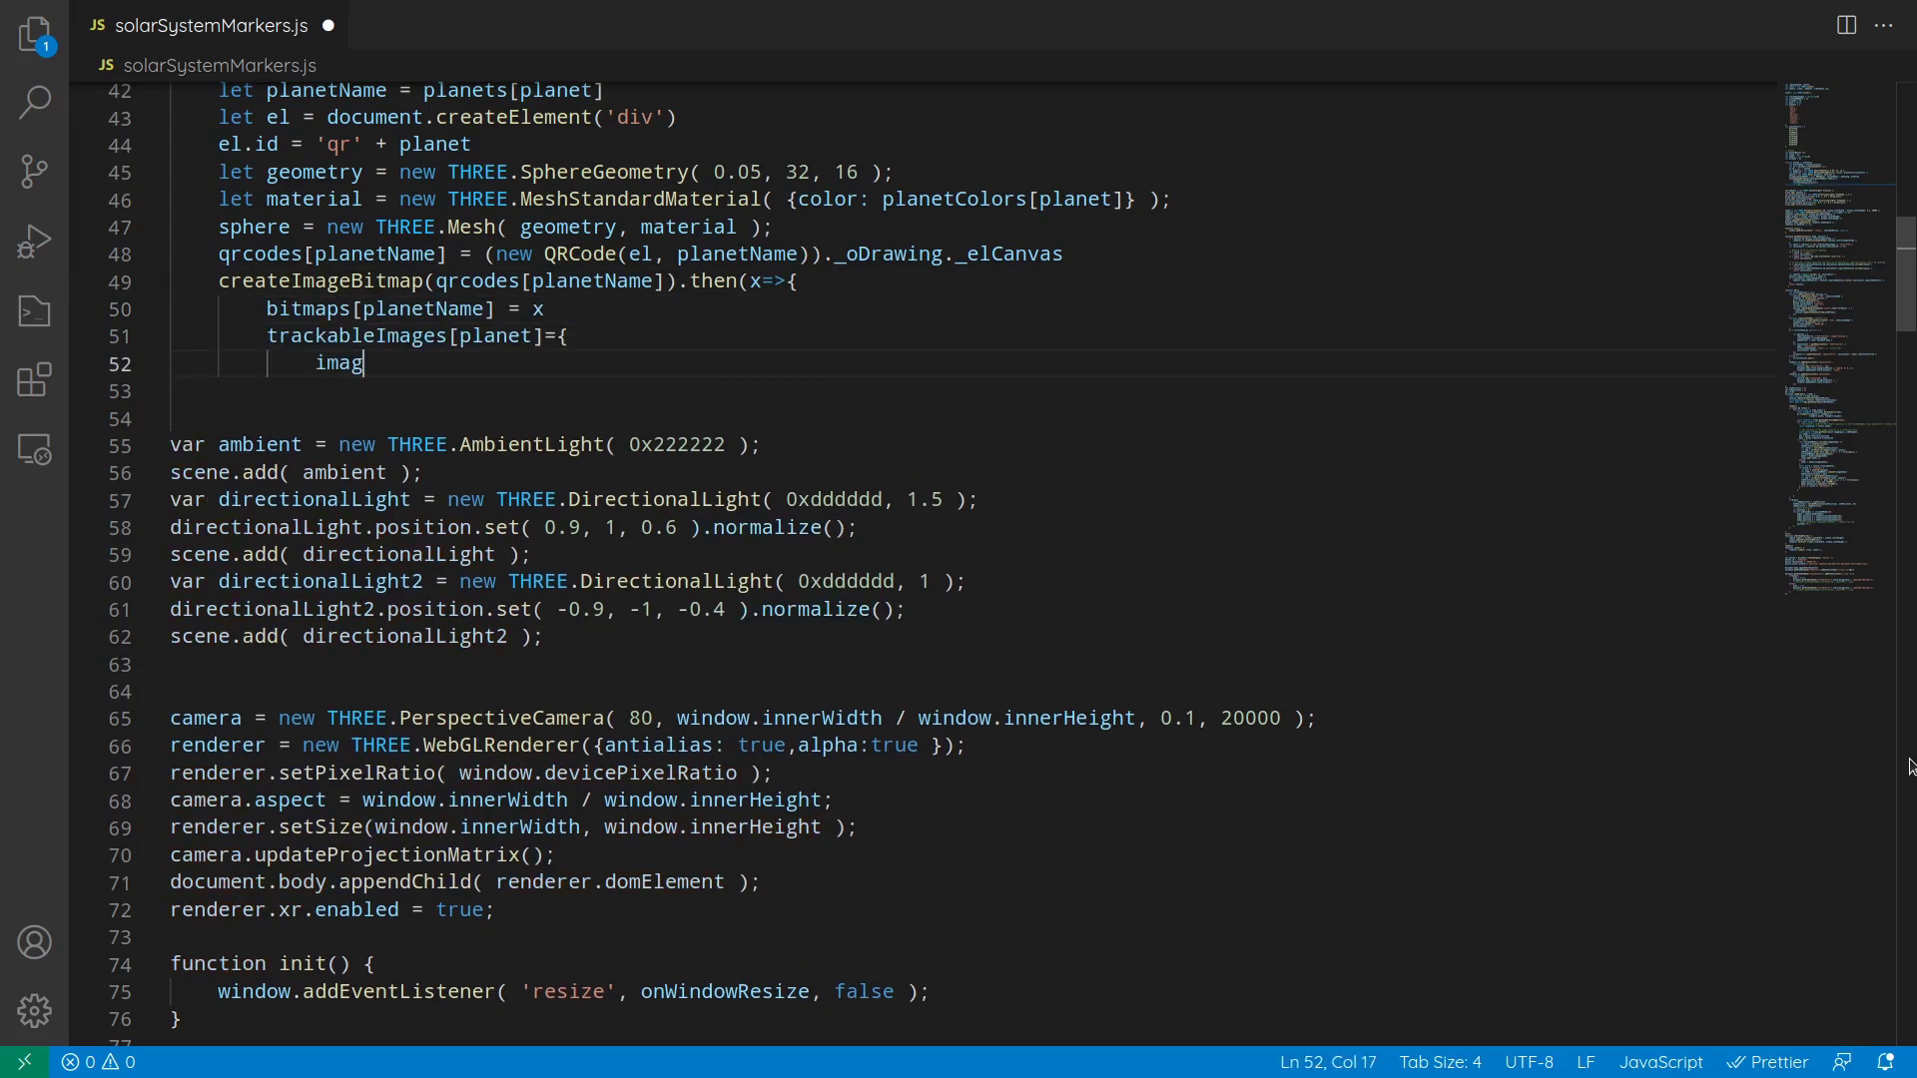
text(e : x, widthInMeters: 0.1 models[planet] = sphere }  let poseToArray = (obj) => [obj.x, obj.y, obj.z]  var cr)
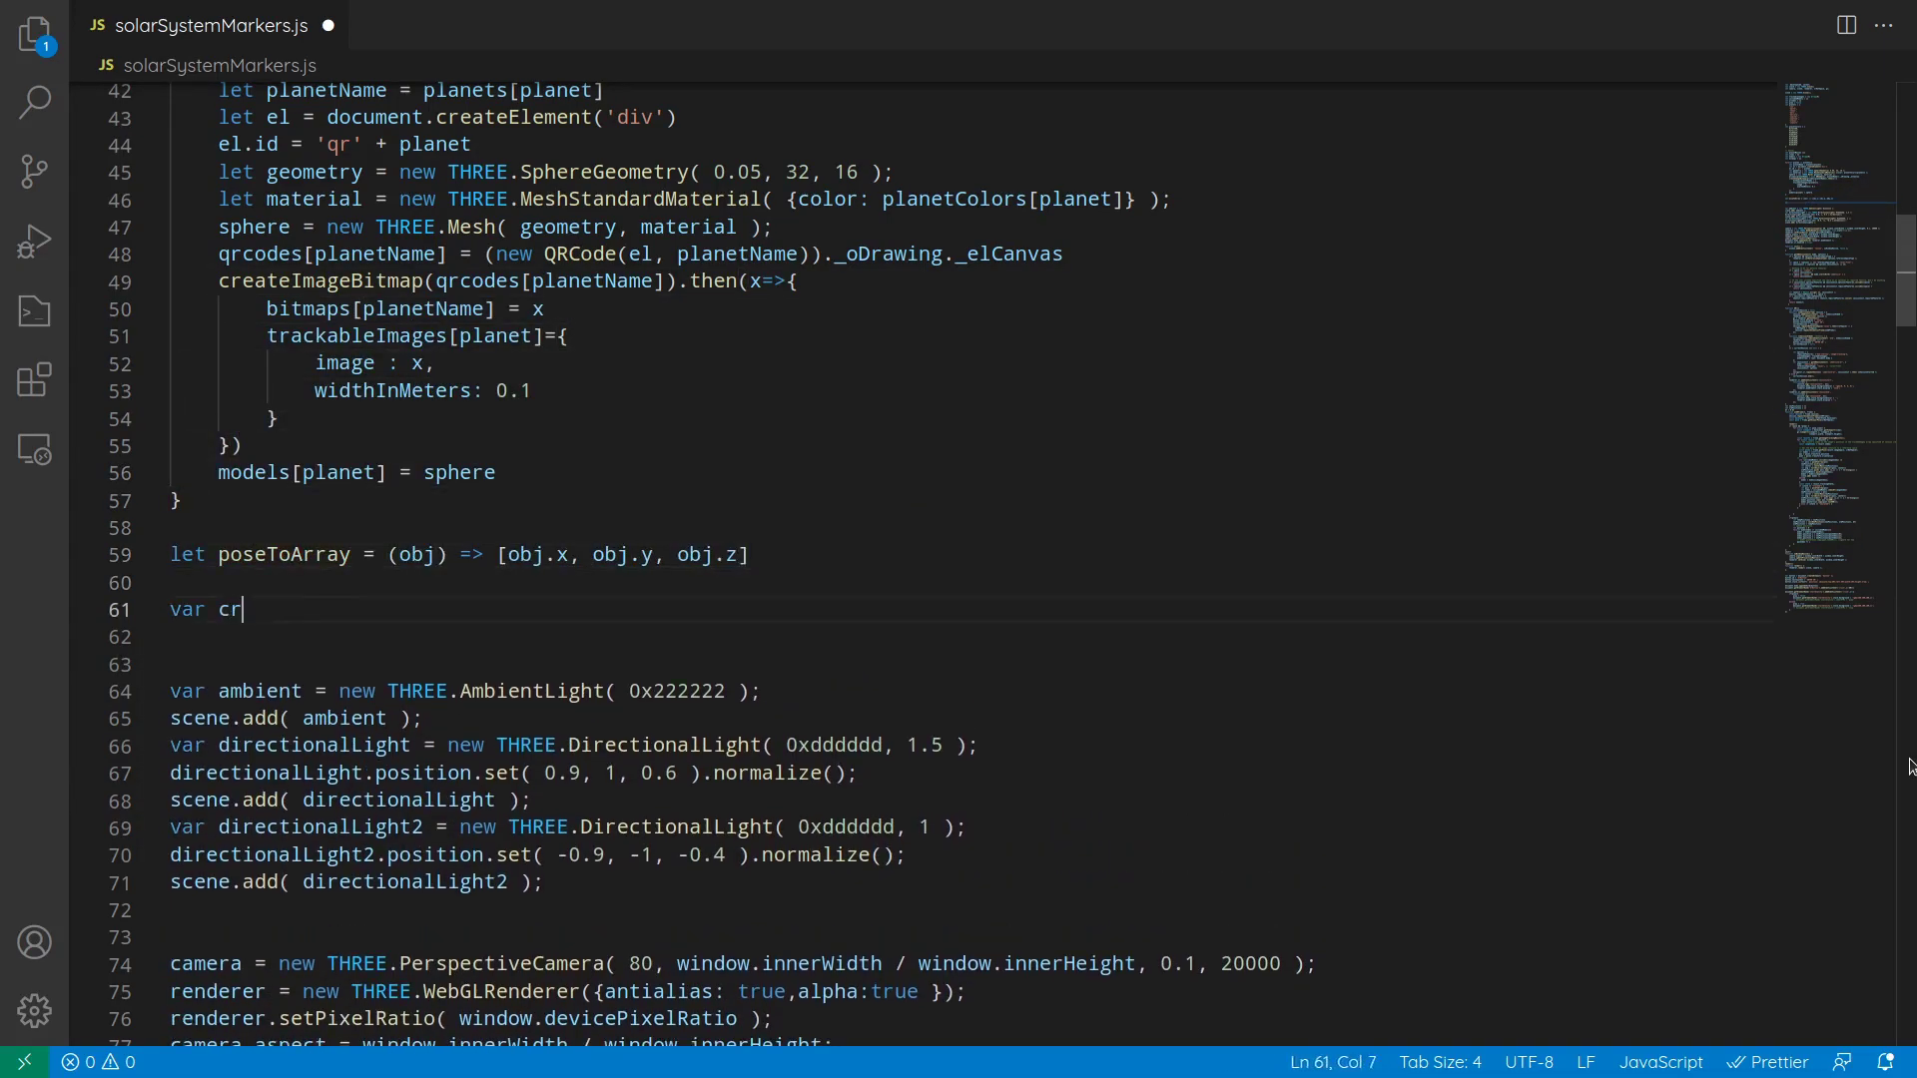
text(oss = (vec1, vec2) => { return [ ve vec1[2] * vec2[0] - vec1[0] * vec2[2], vec1[0] * vec2[1] - vec1[1] * vec2[0] ] }  let centerMass = (positi)
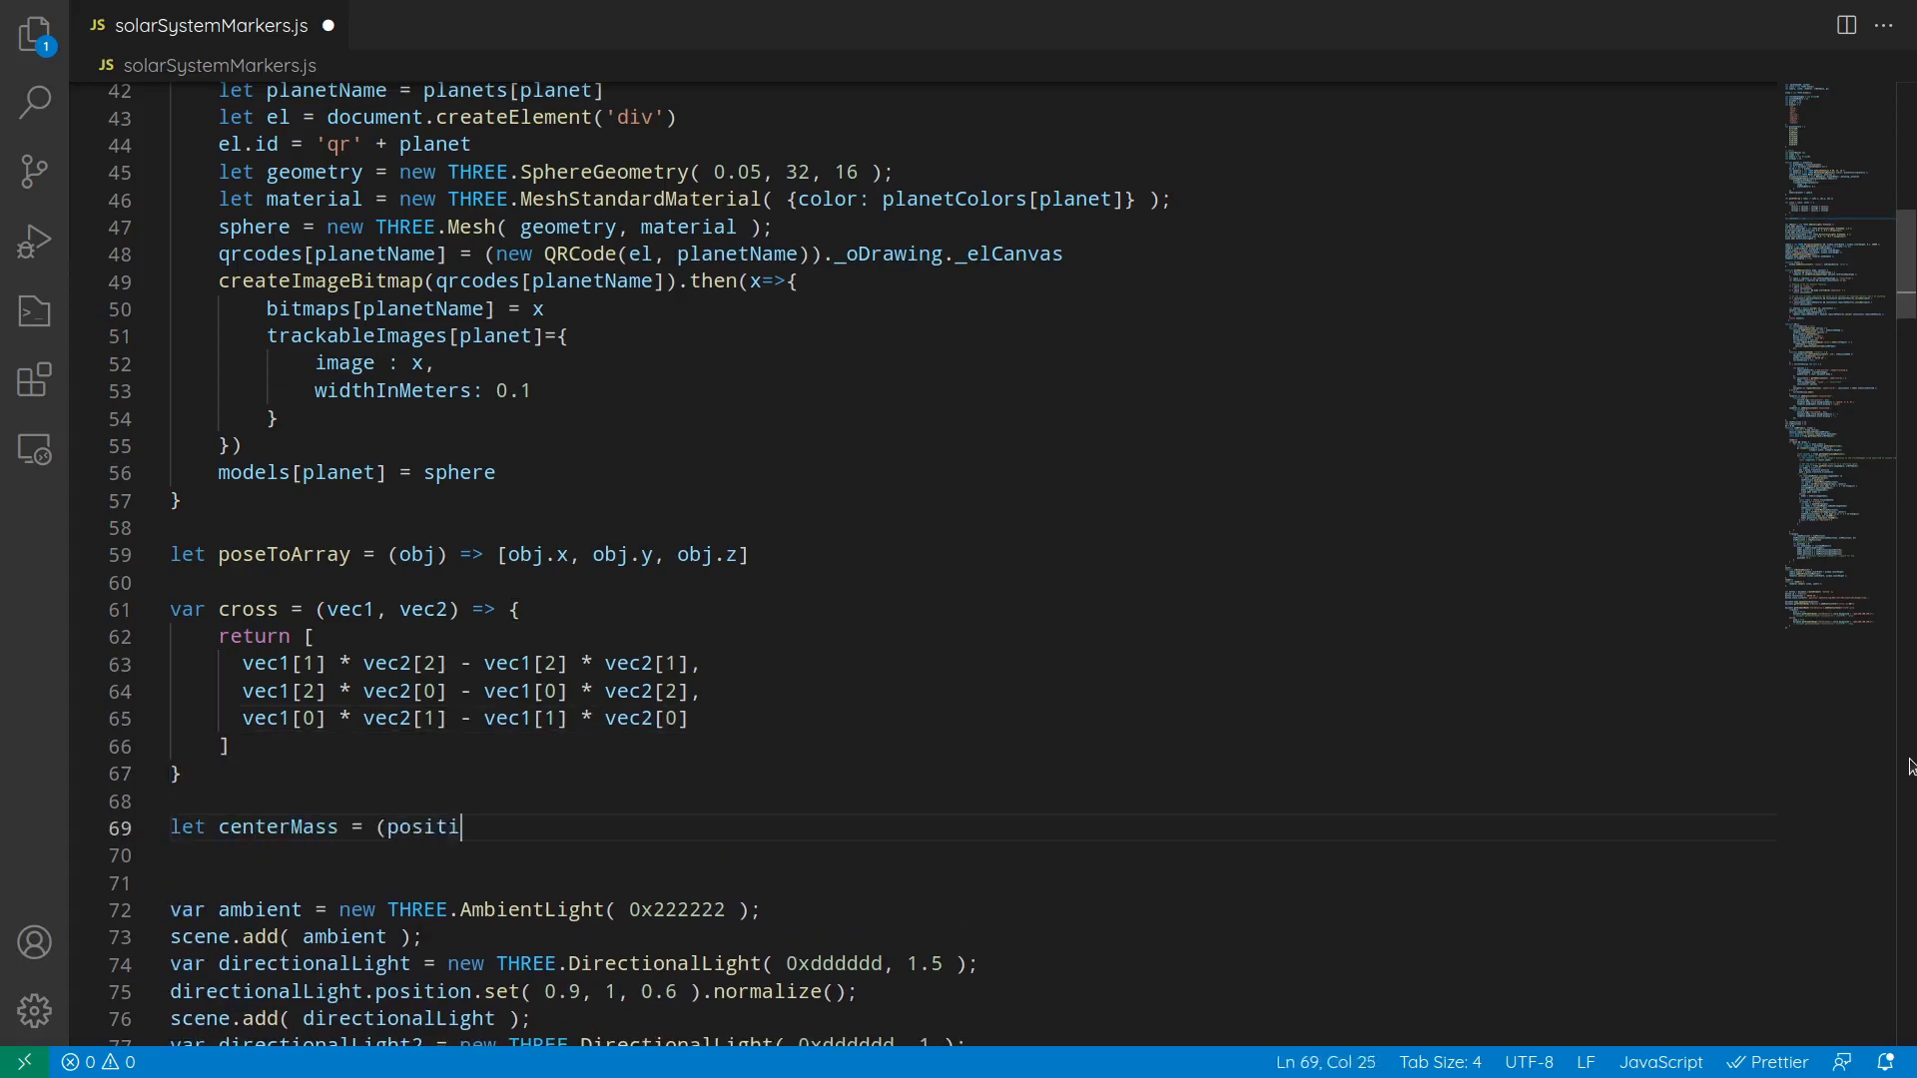
text( baseLayer.getViewport(view); gl.viewport(viewport.x, viewport.y, viewport.width, viewport.)
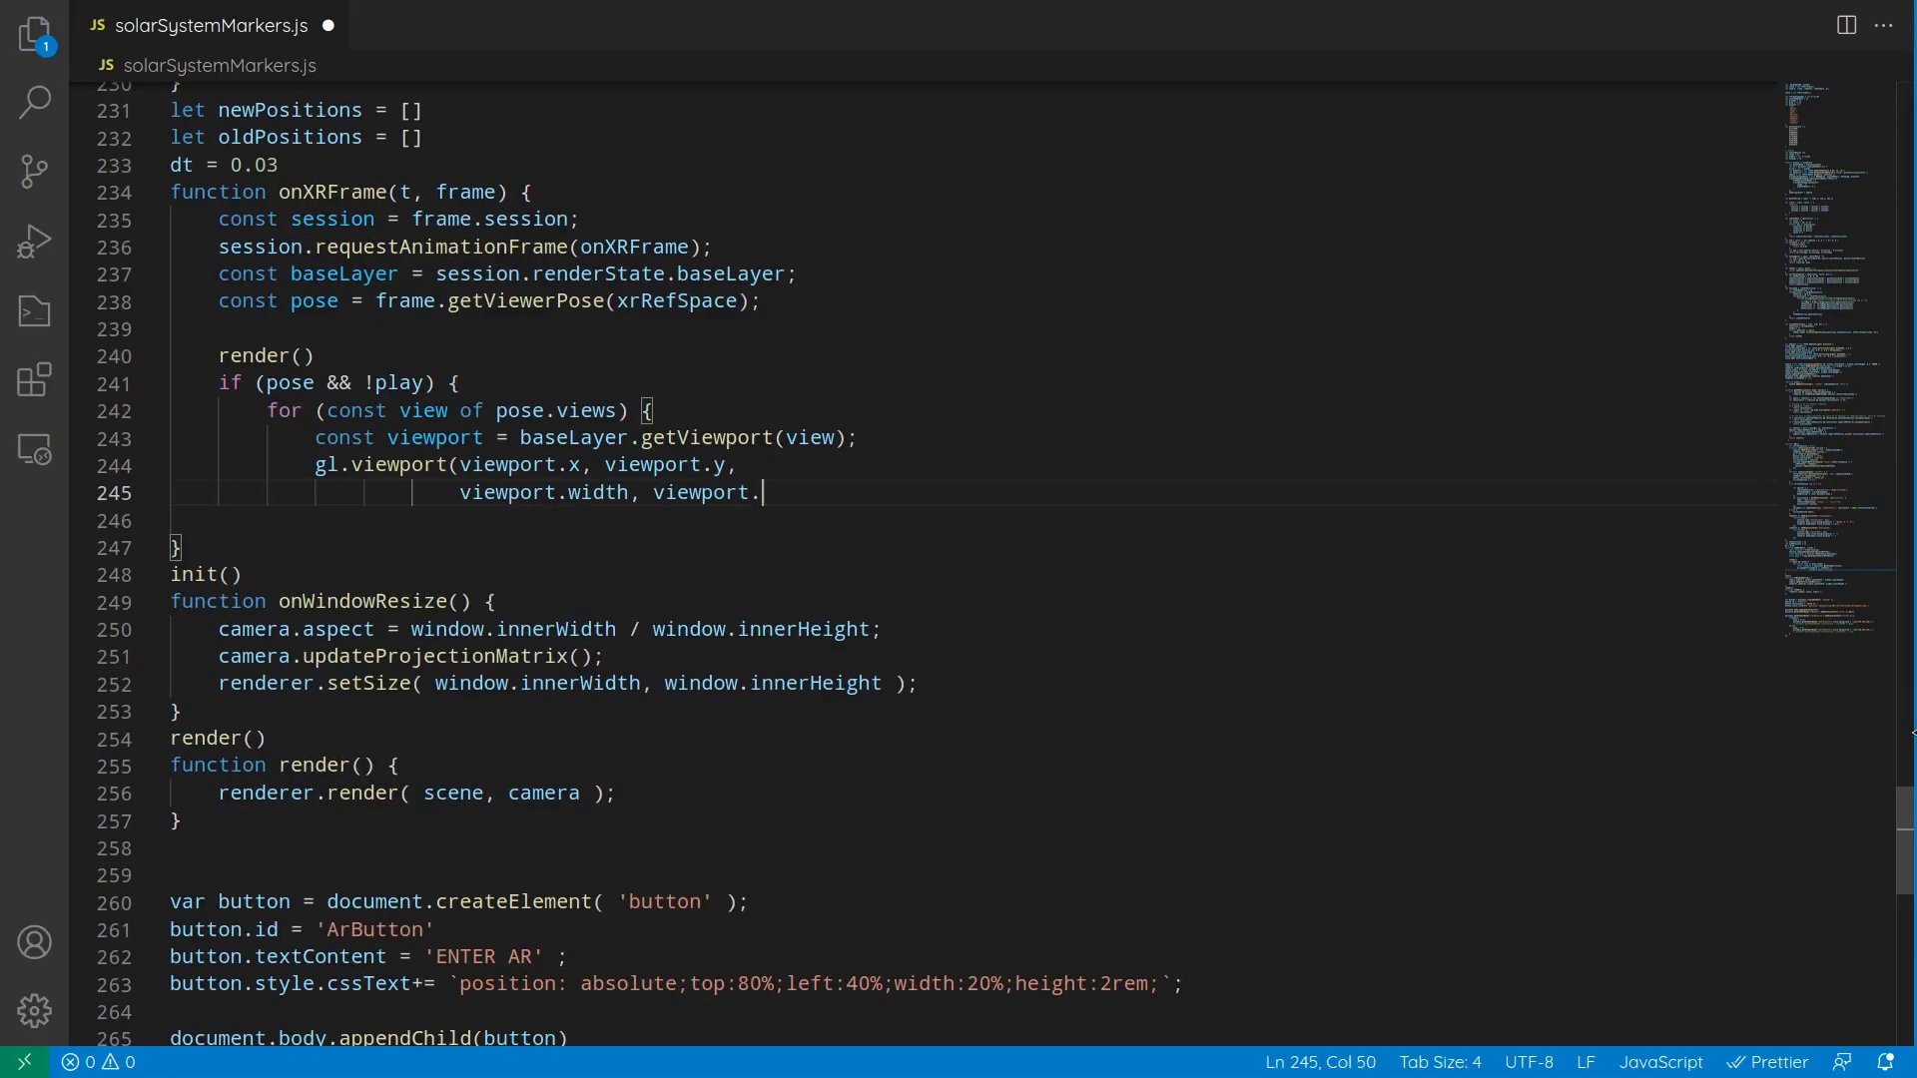
text(h)
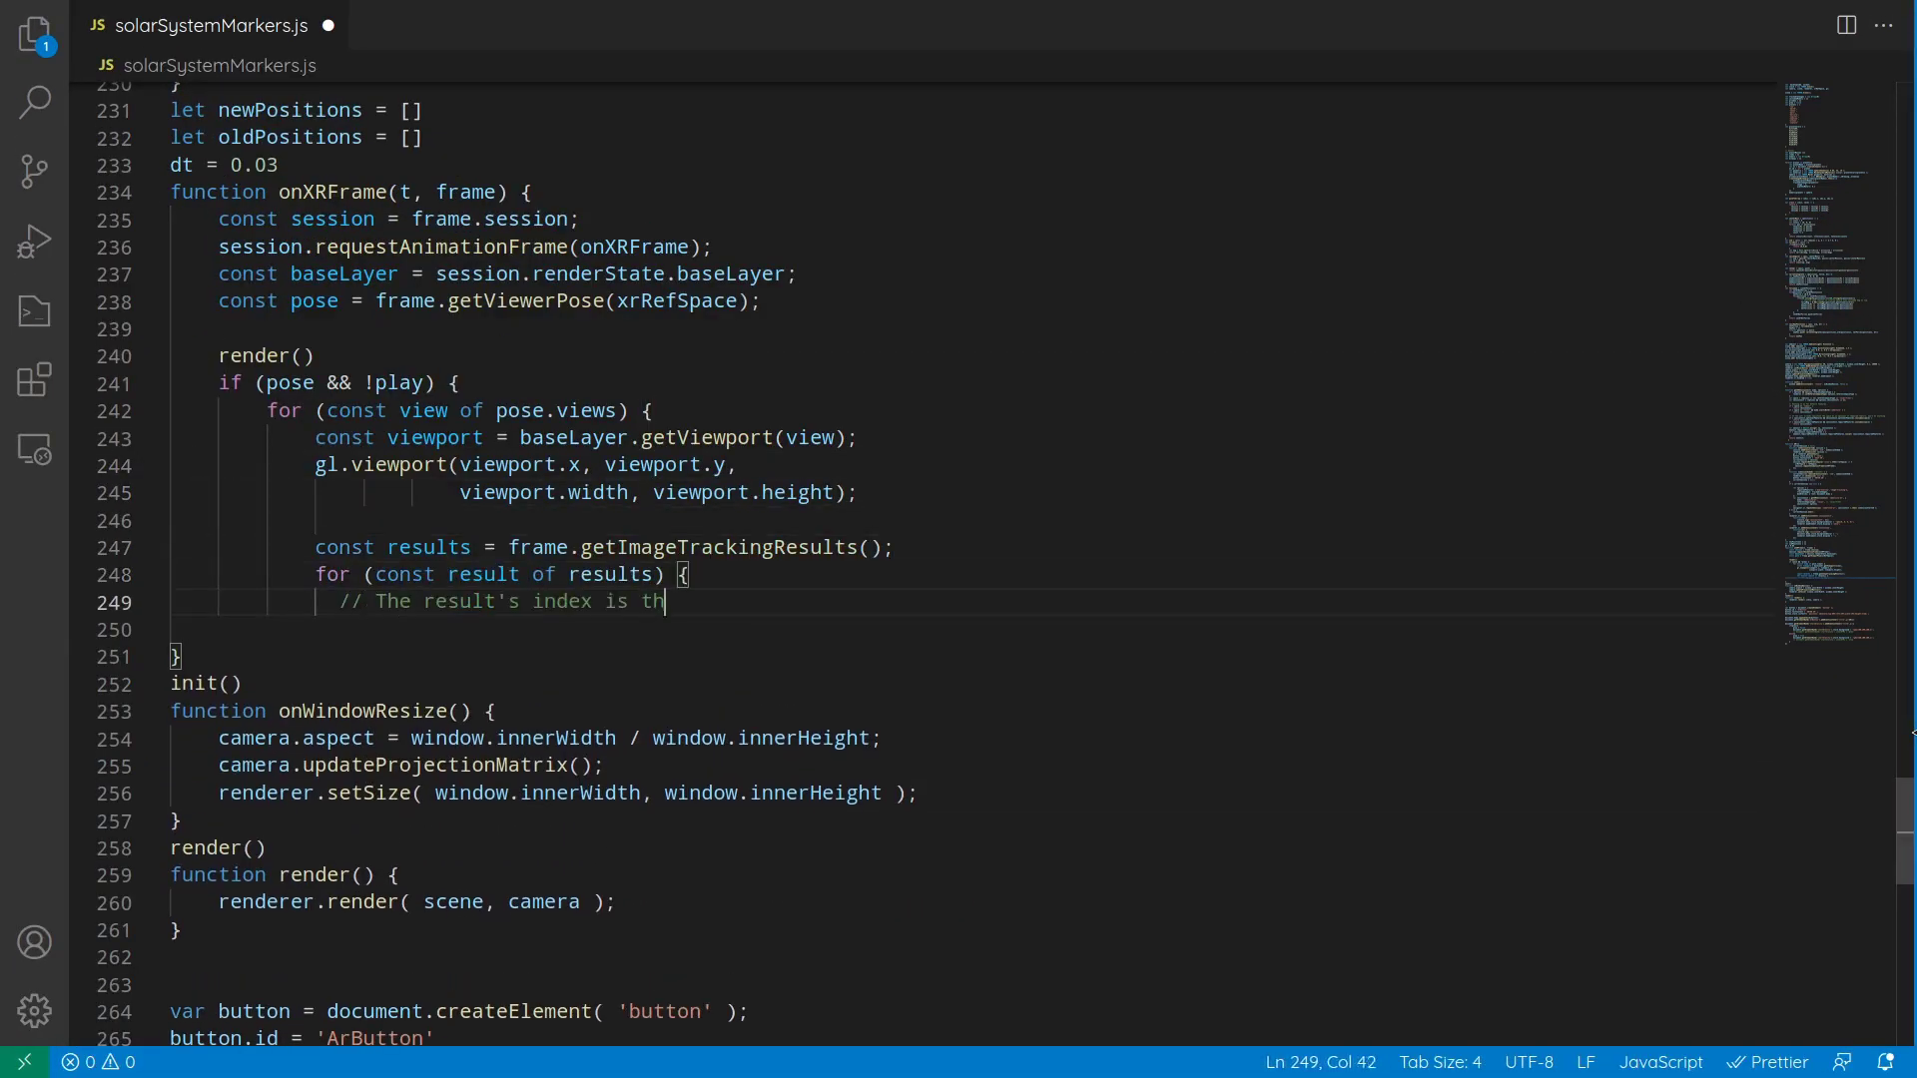
text(eight);  const results = frame.getImageTrackingResults(); for (const result of results) { // The result's index is thion creation const imageIndex = result.index;  // Get the pos)
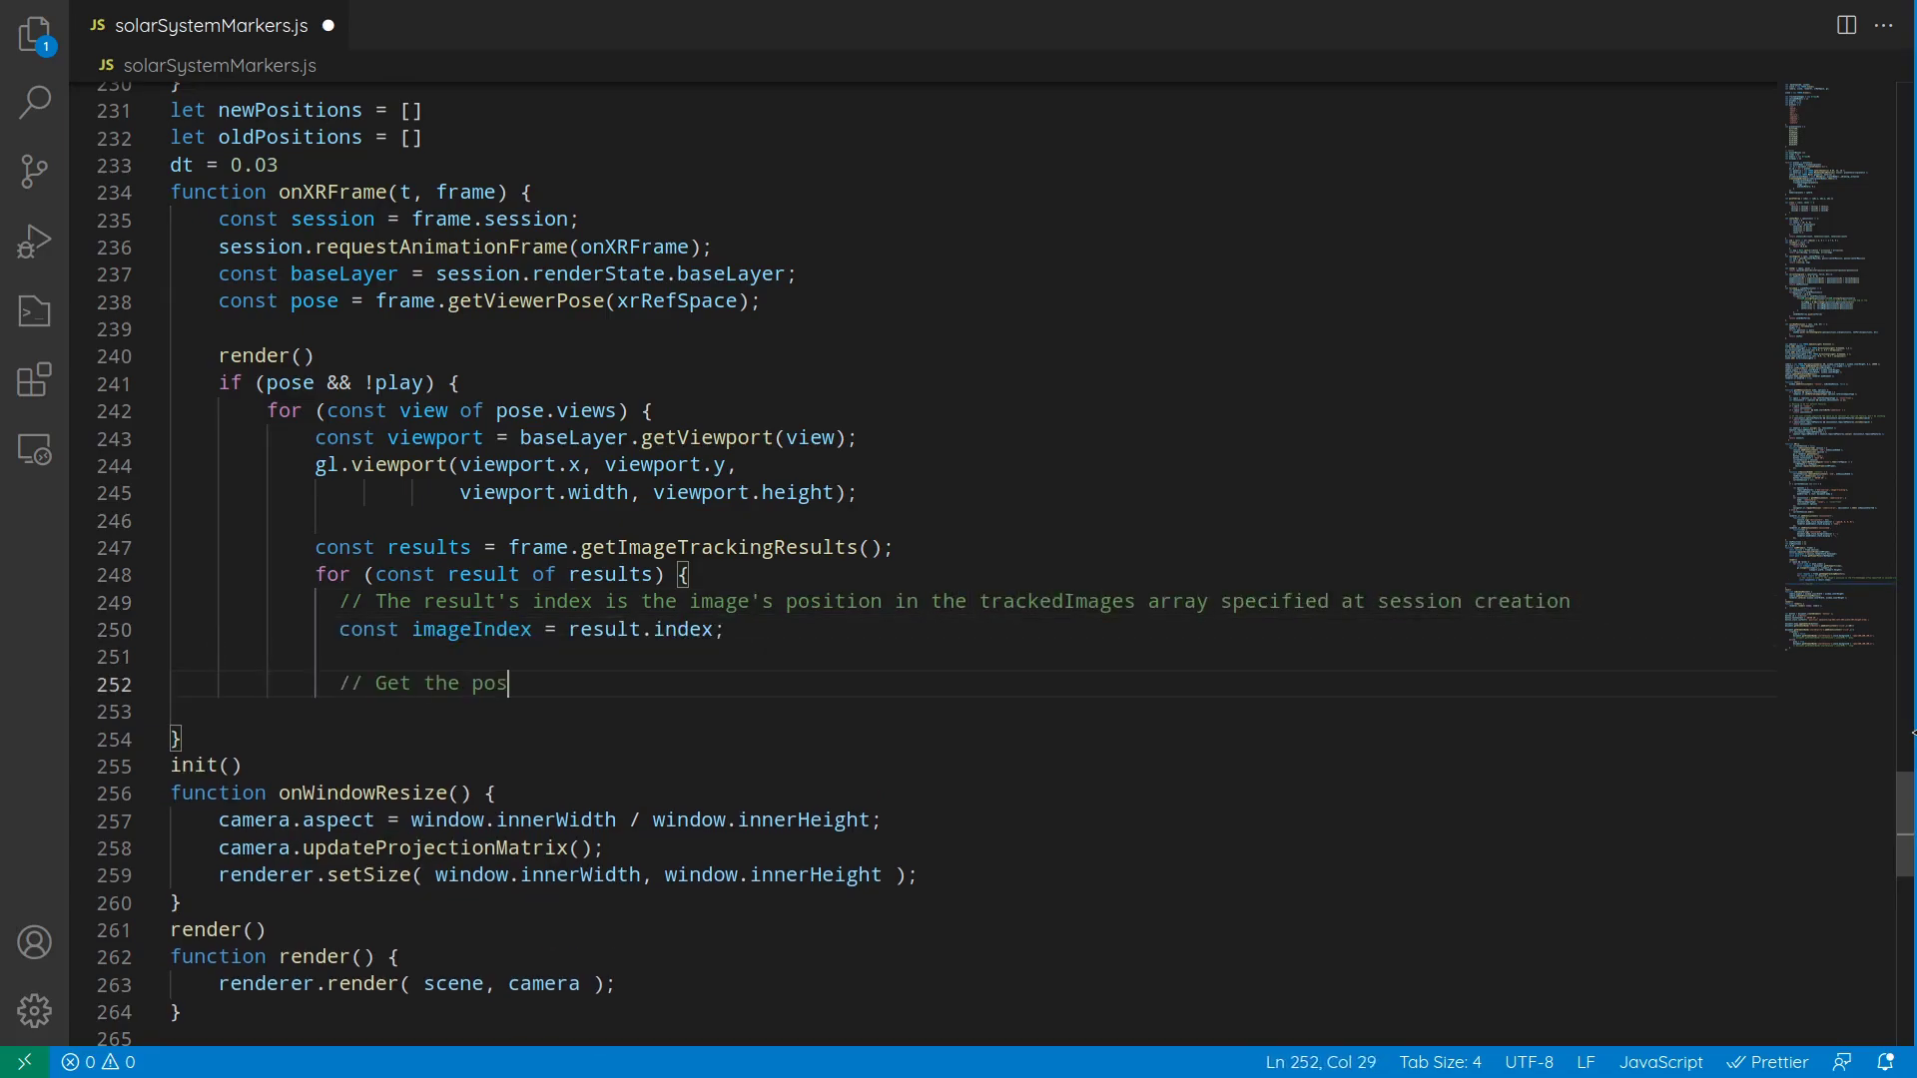
text(eference space. const pose1 = eSpace, xrRefSpace); var mode)
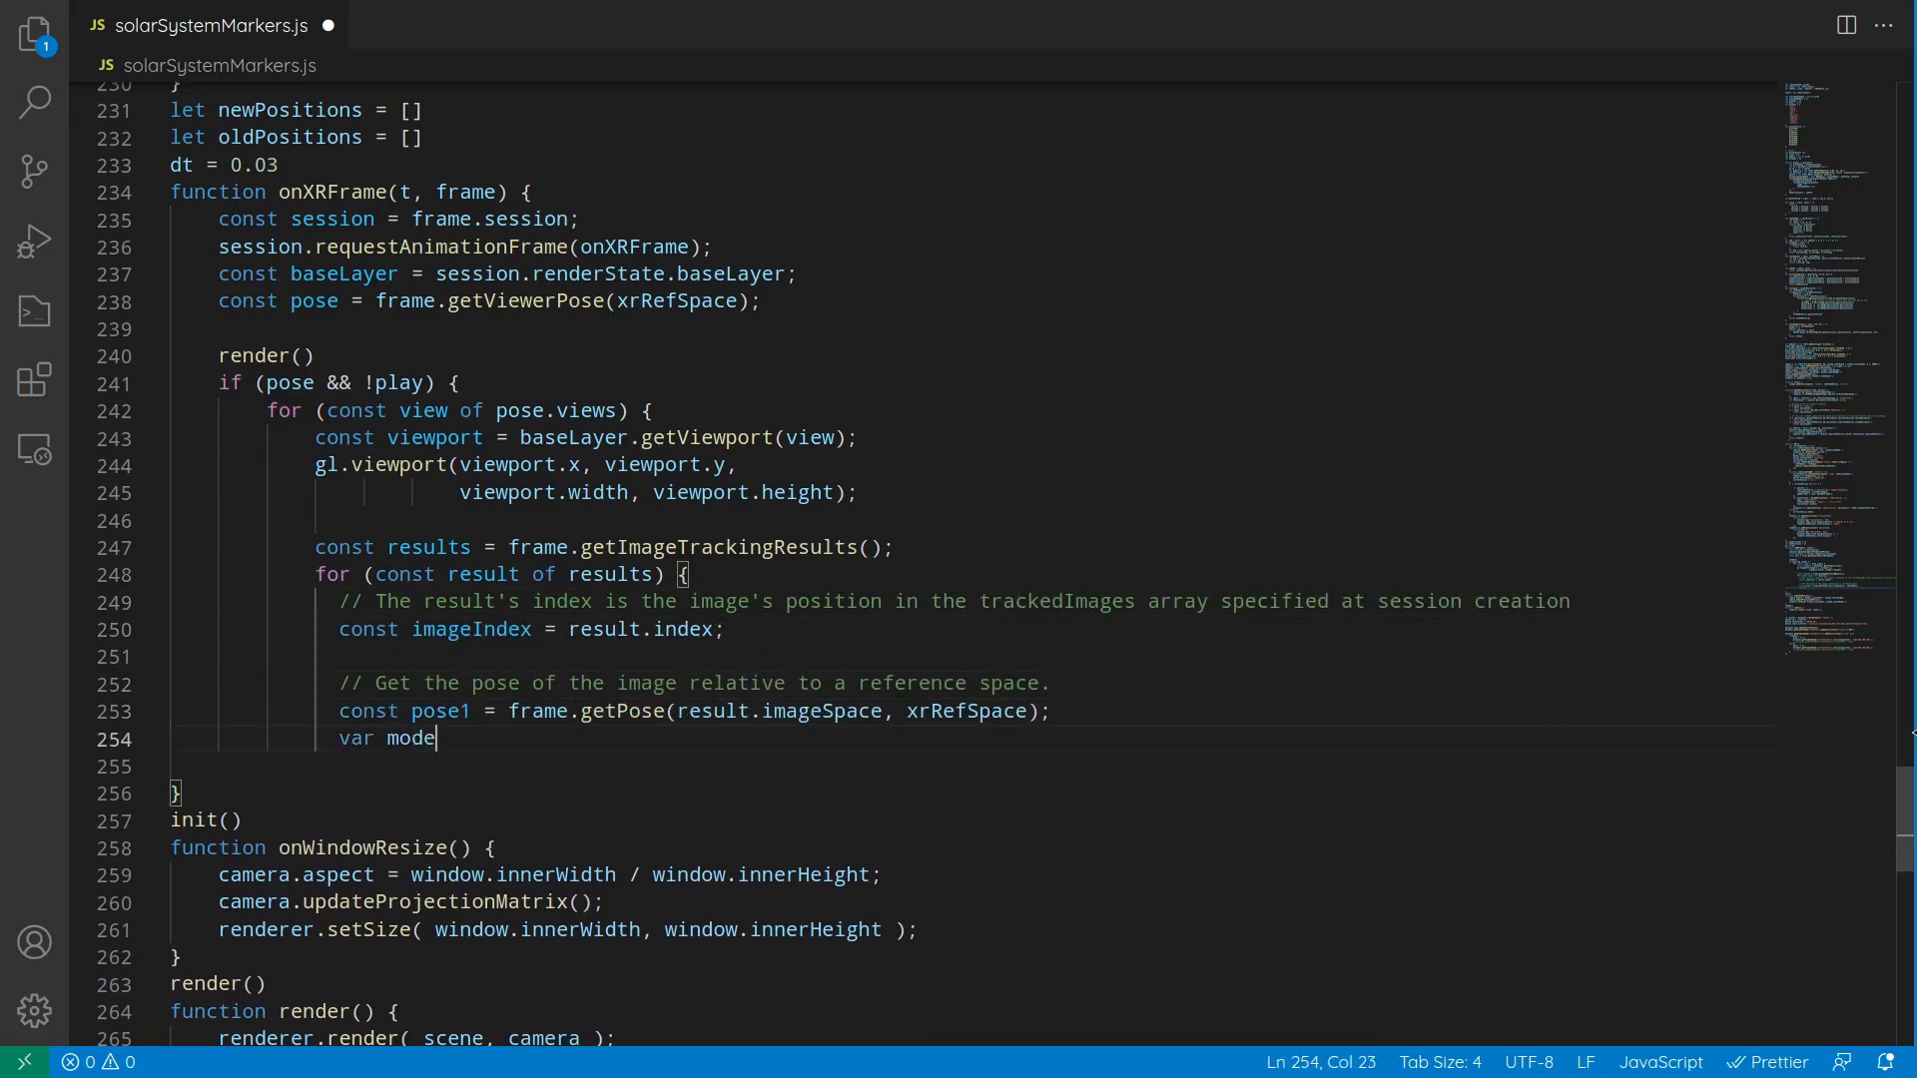
text(l = undefined; pos = pose1.transform.position quat = pose1.transform.orientation //   label if( !includedModels.includes(imageInd)
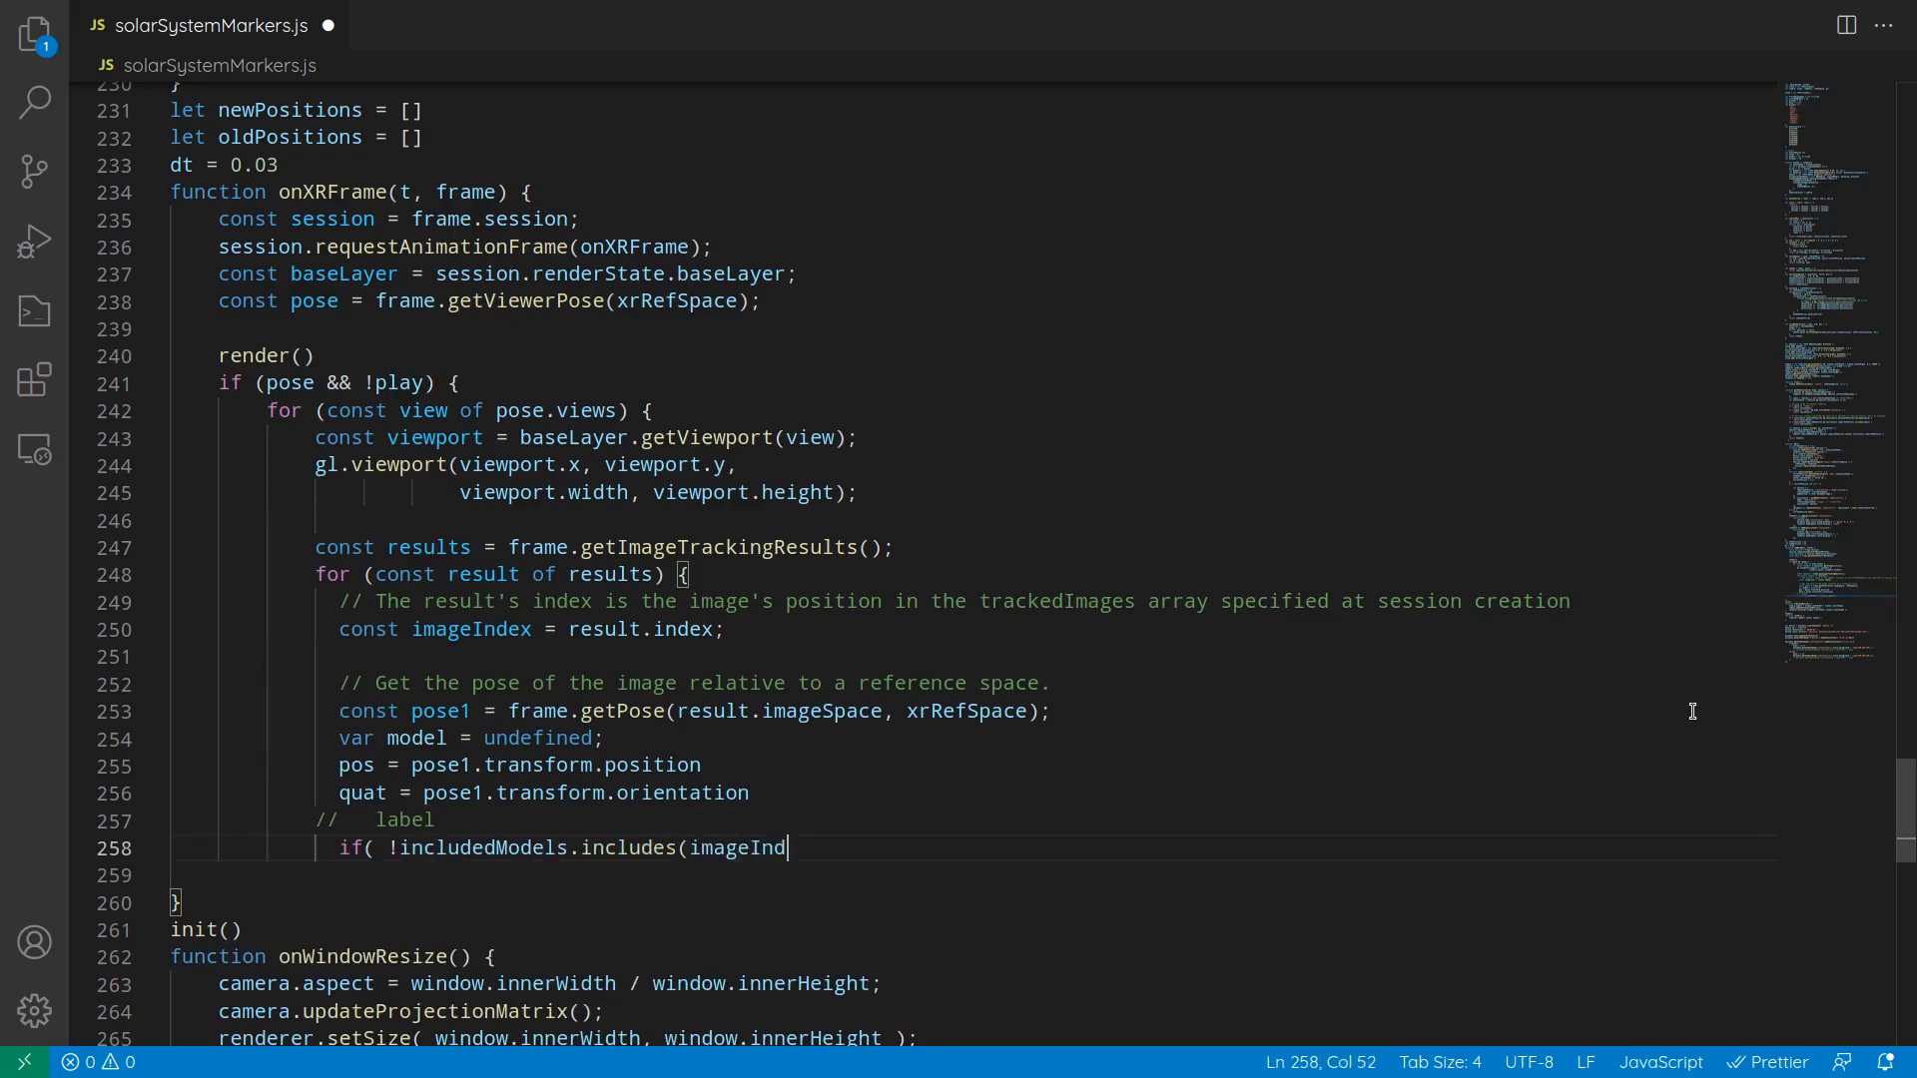
text(ex) ){ let posi = poseToArray(pos) newPositions.push(posi) let center = centerMass(newPositions) let ang = turnUnit()
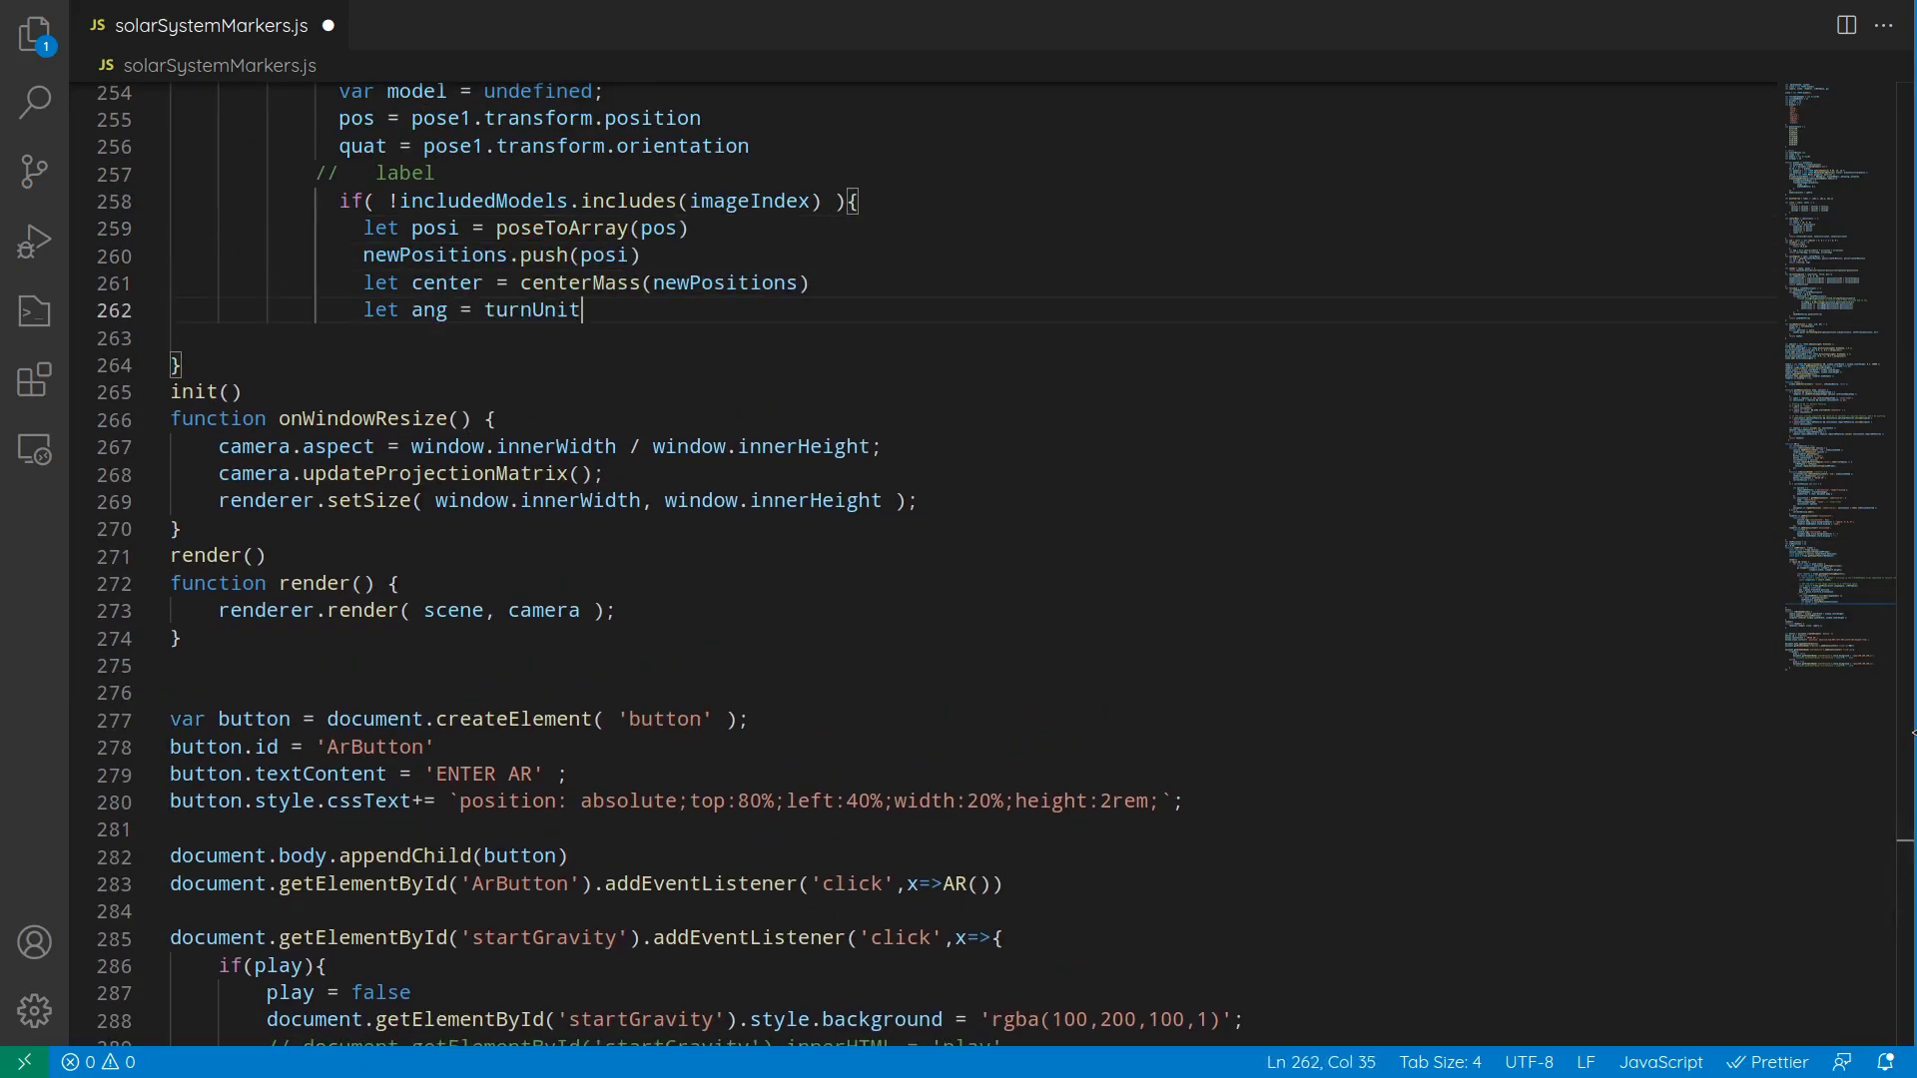
text(calcAngular(posi, center)) oldPositions.push( posi.map( (x,i) => x + 3e-3*ang[i]) ) includedModels.push(imageIndex); model = models[im)
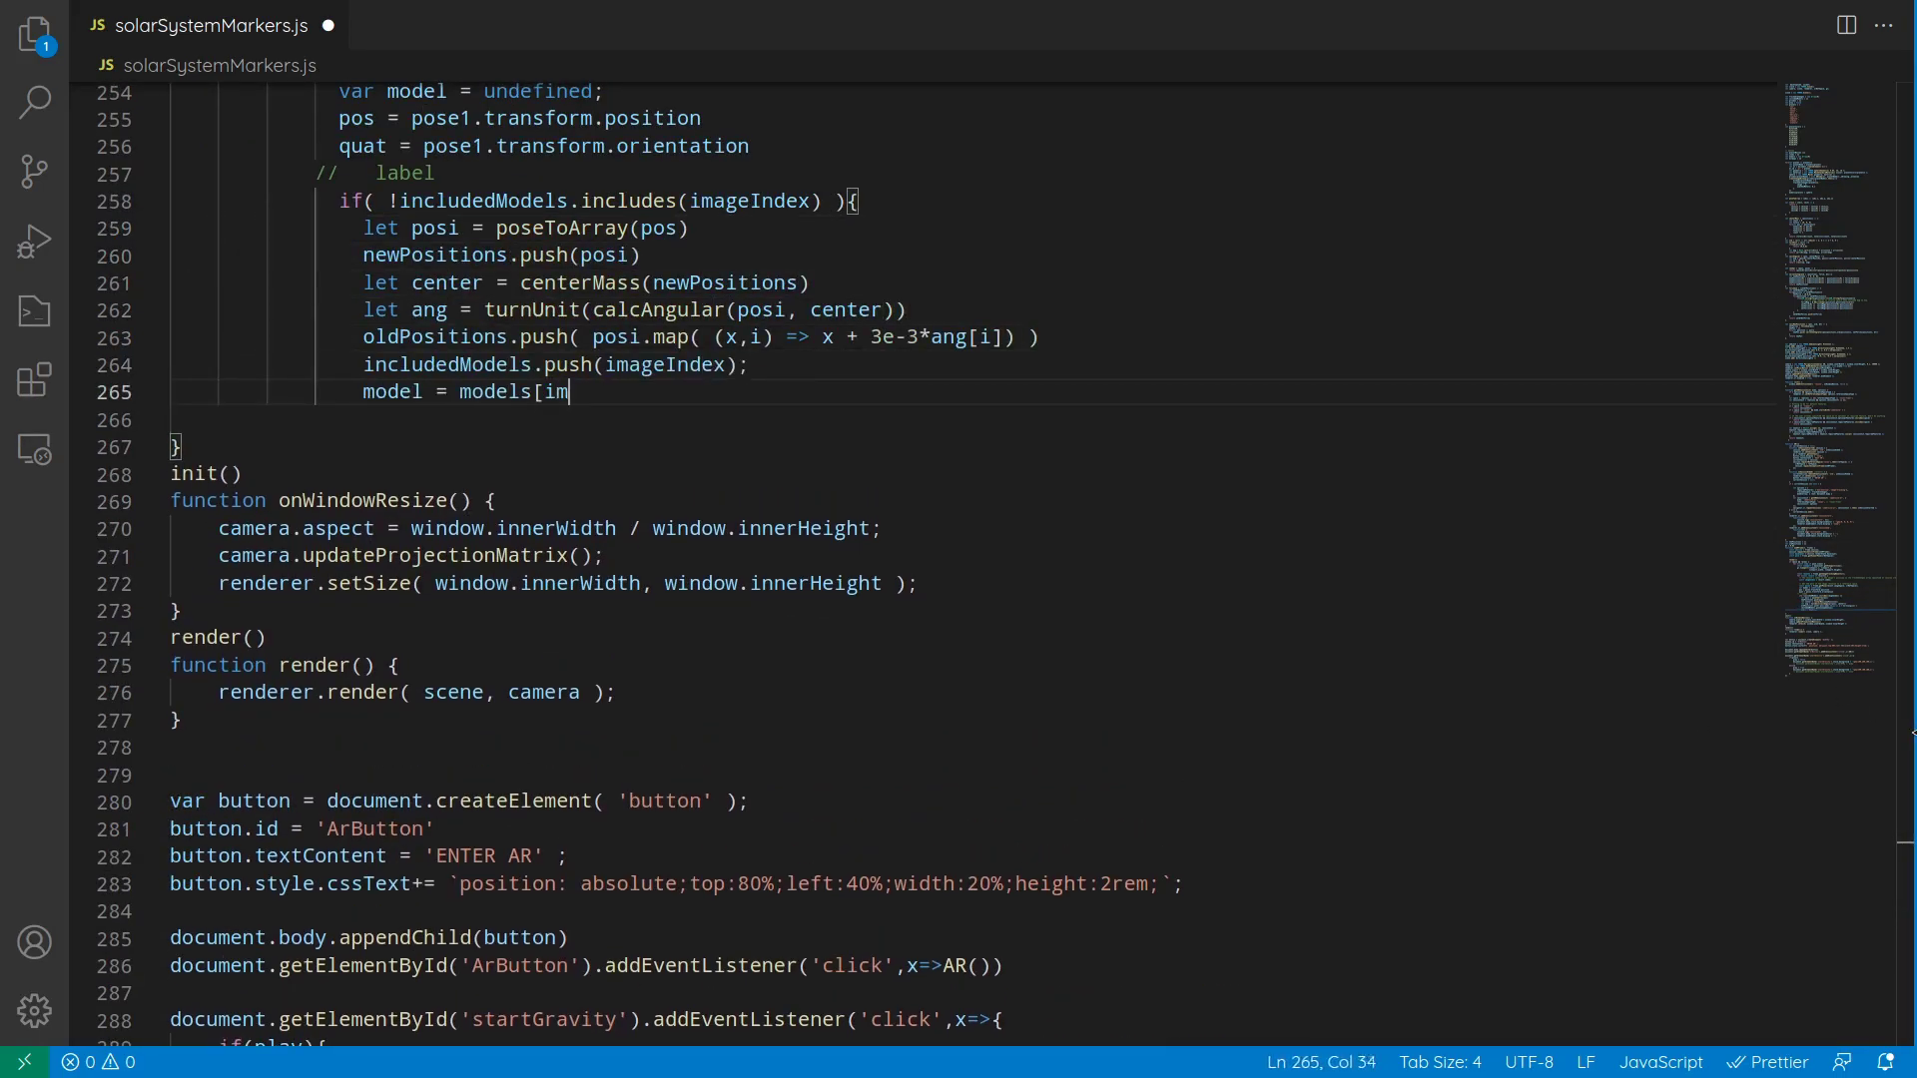
text(ageIndex];)
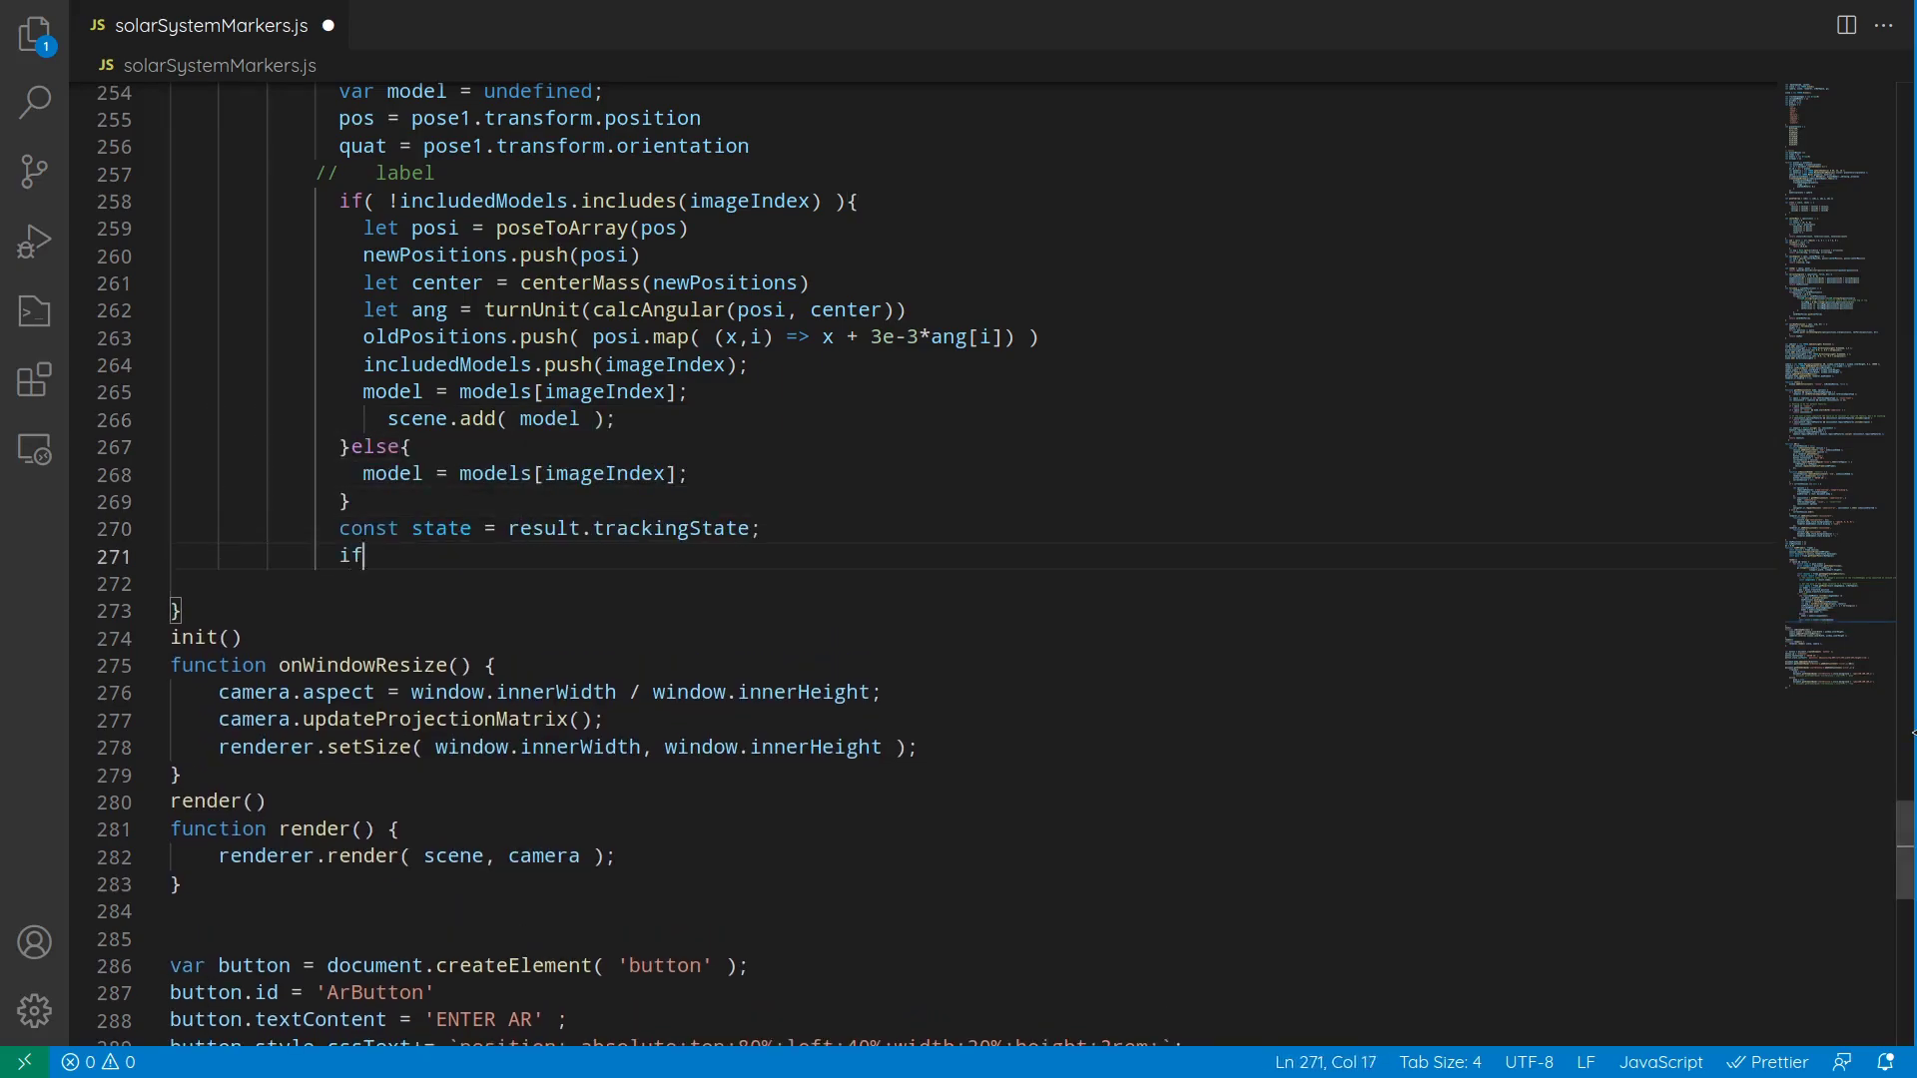
text( scene.add( model ); }else{ model = models[imageIndex]; } const state = result.trackingState; if (state == "tracked") { let posi = poseToArray(pos) let index = includedModels.indexOf(imageIndex) newPositions[)
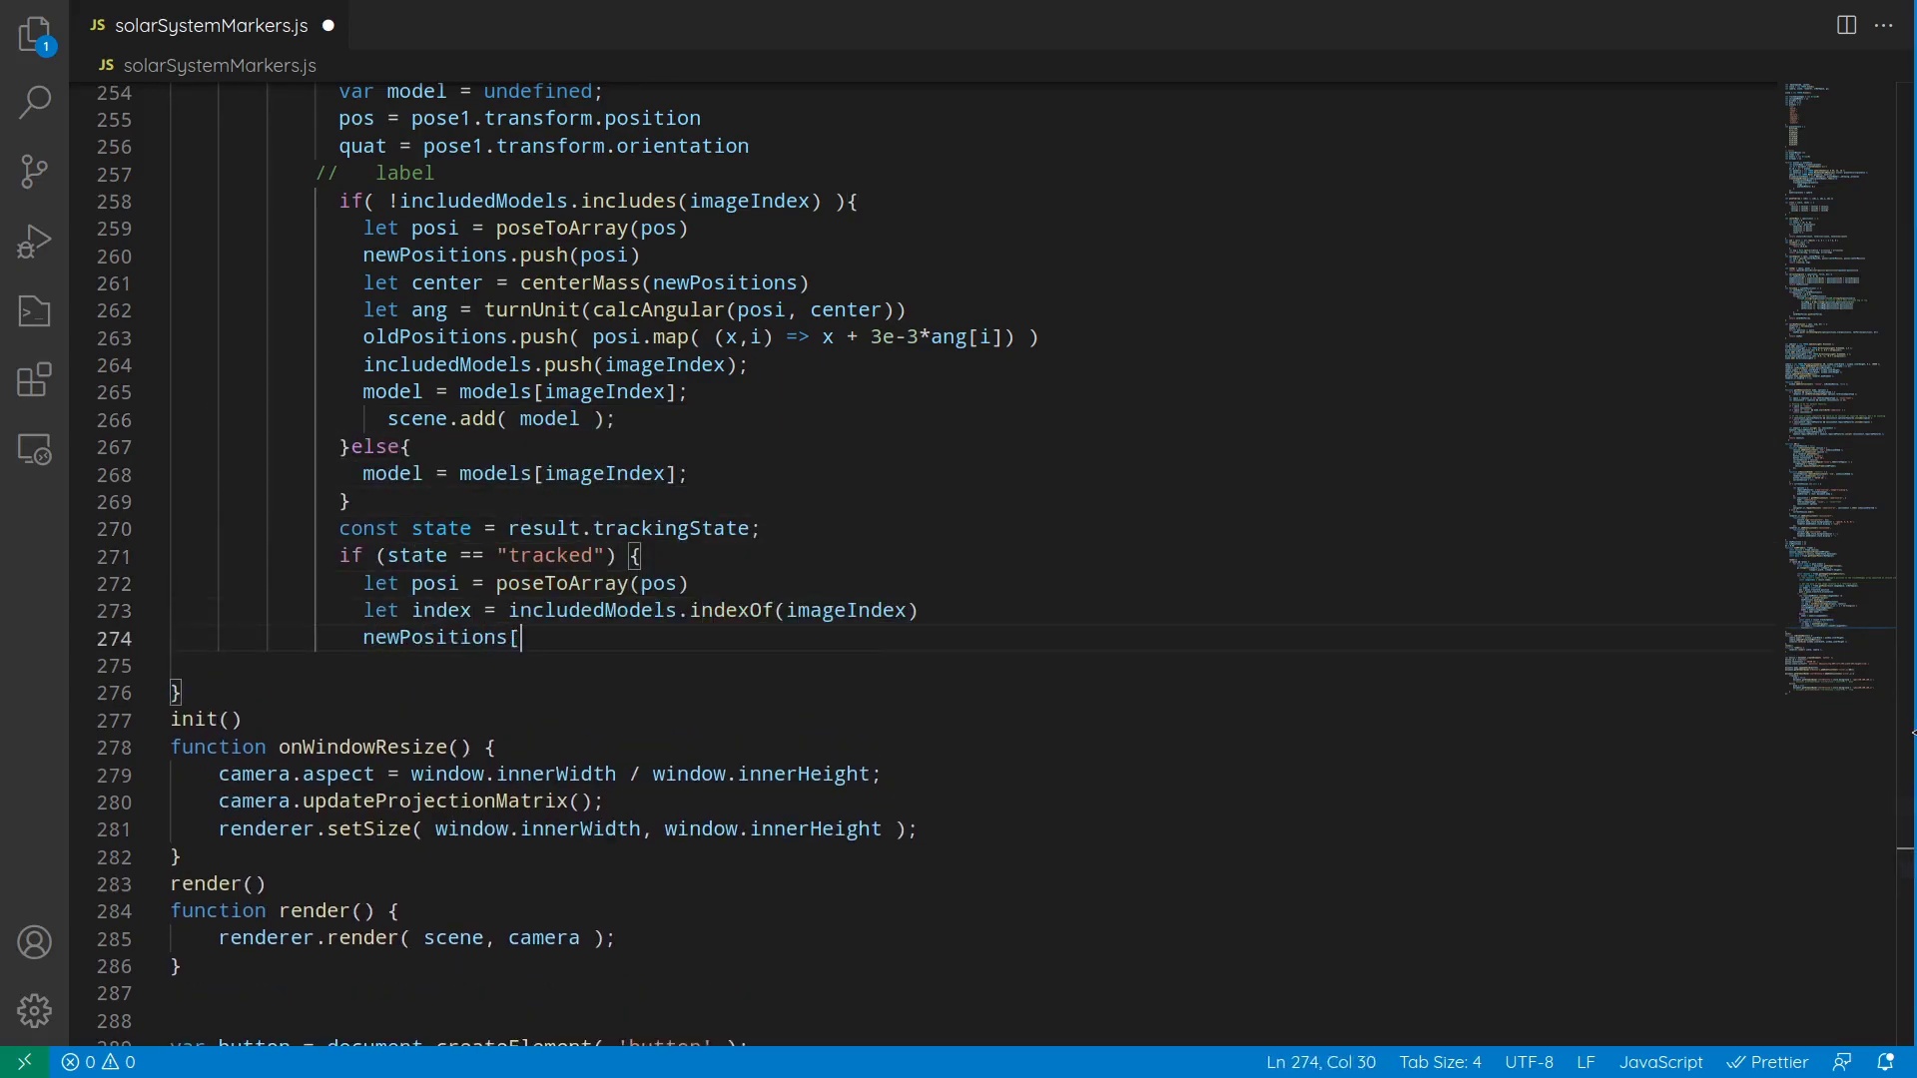
text(index] = posi let center = centerMass(newPositions) let ang = turnUnit(calcAngular(posi, center)) oldPositions[index] =  posi.map)
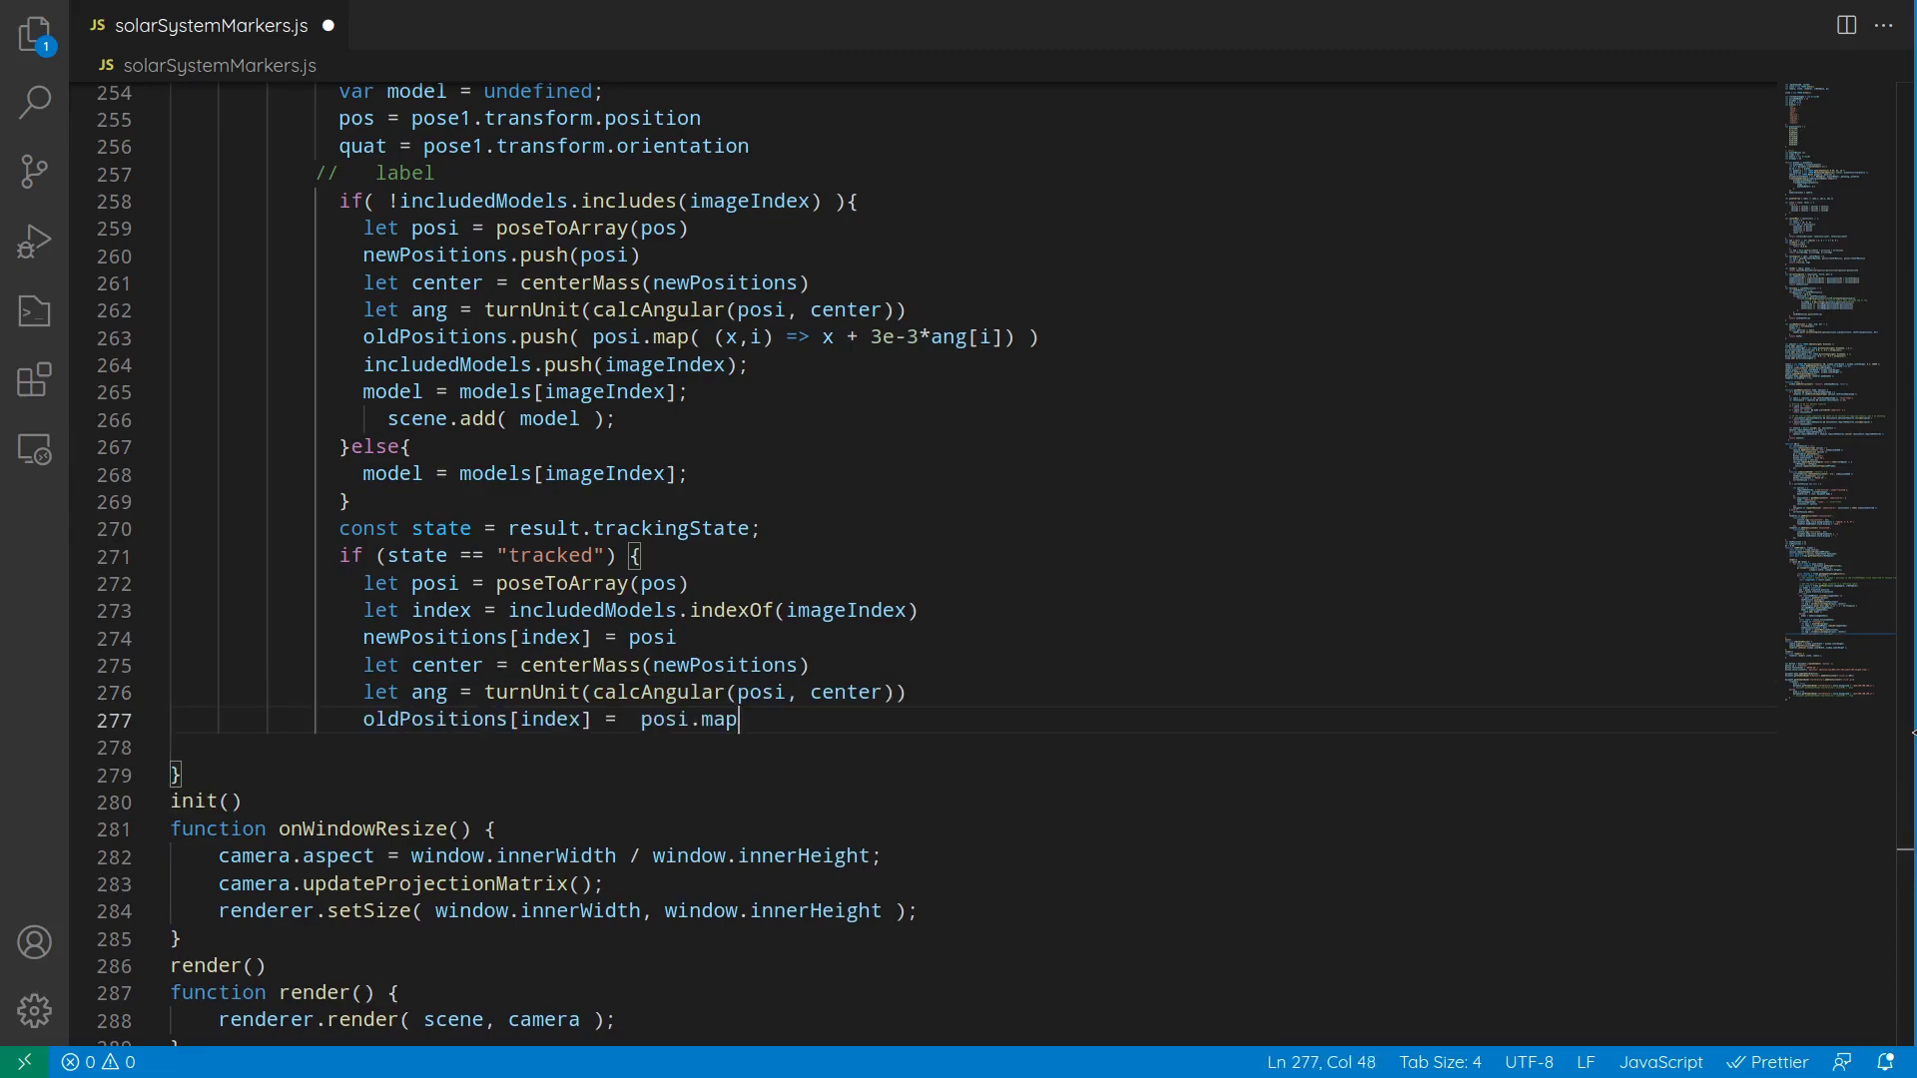
text(( (x,i) => x + 3e-3*ang[i]) model.position.copy( pos.toJSON()); model.quaternion.copy(quat.toJSON()); } else if (state == "emulated") { )
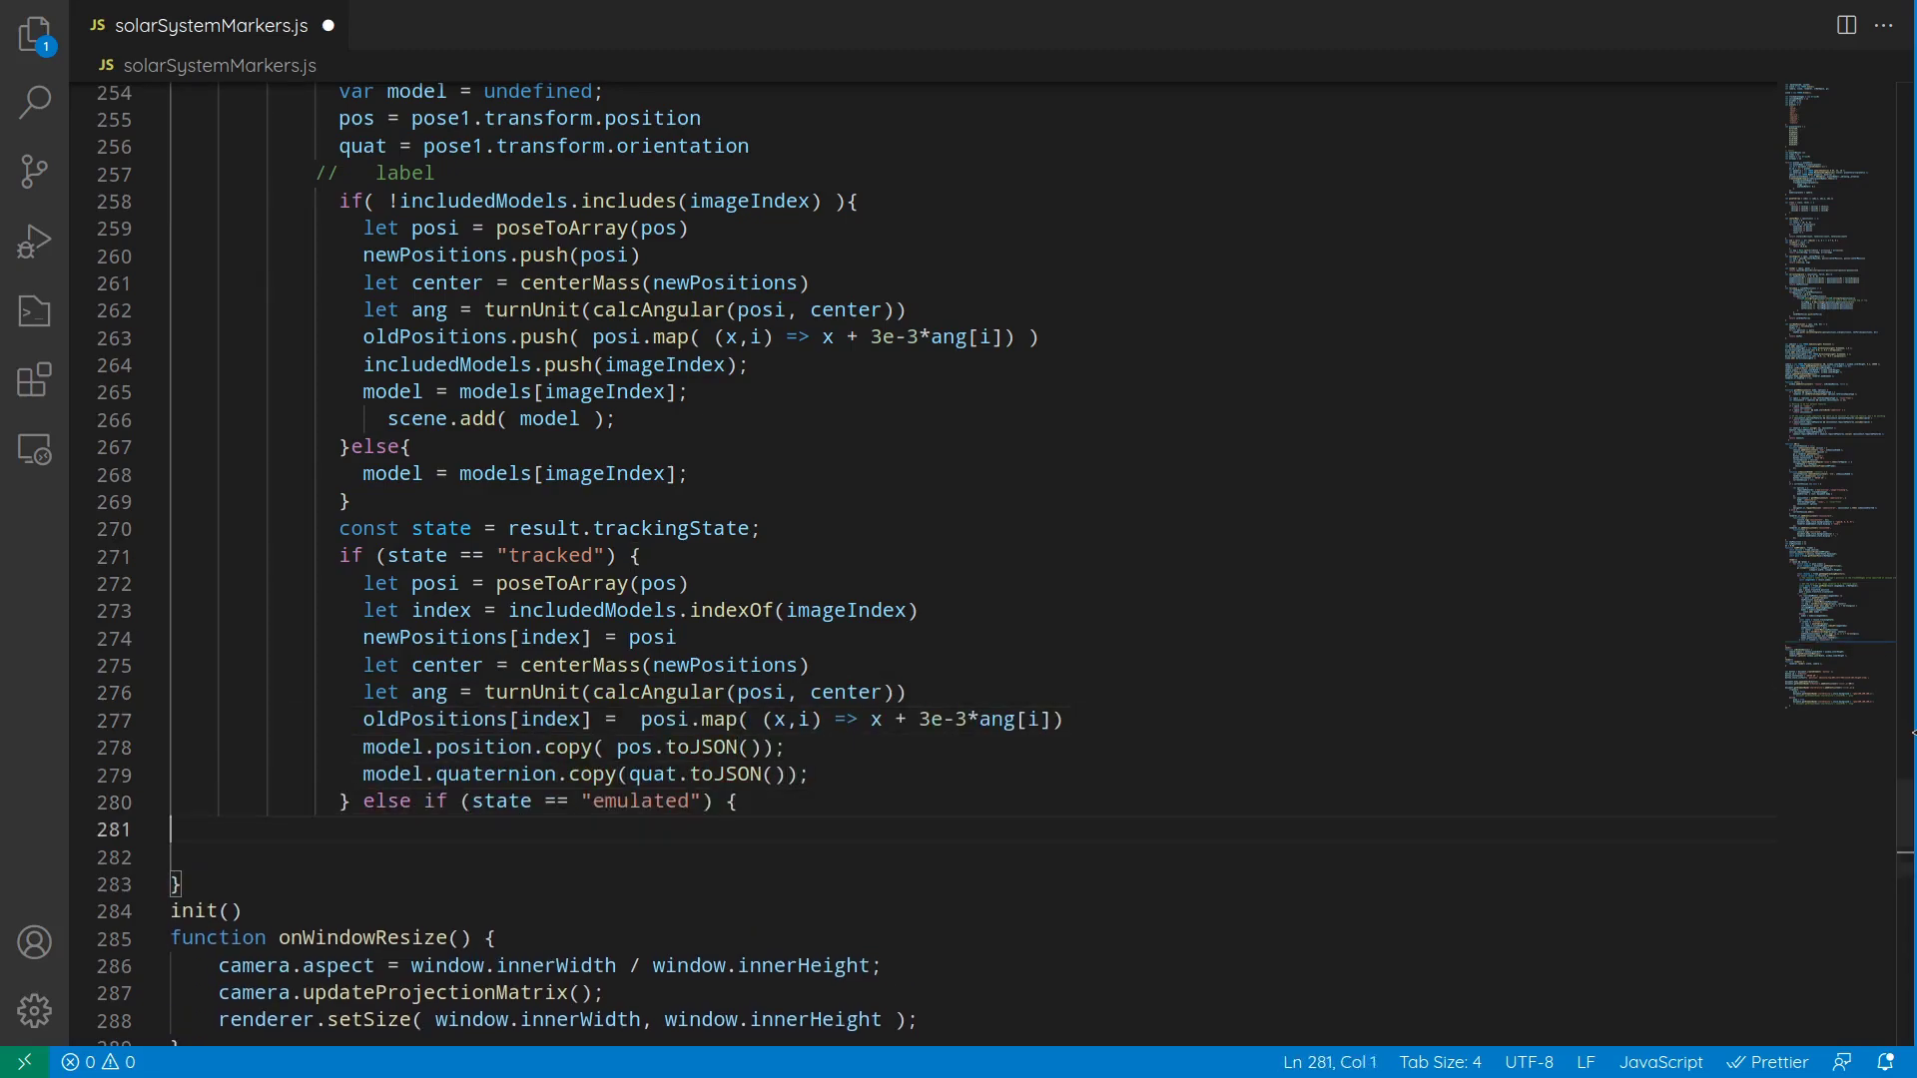
text(if(play){ let tempPositions = newPositions newPositions = calcNewPositions(newPositions, oldPositions, dt) o)
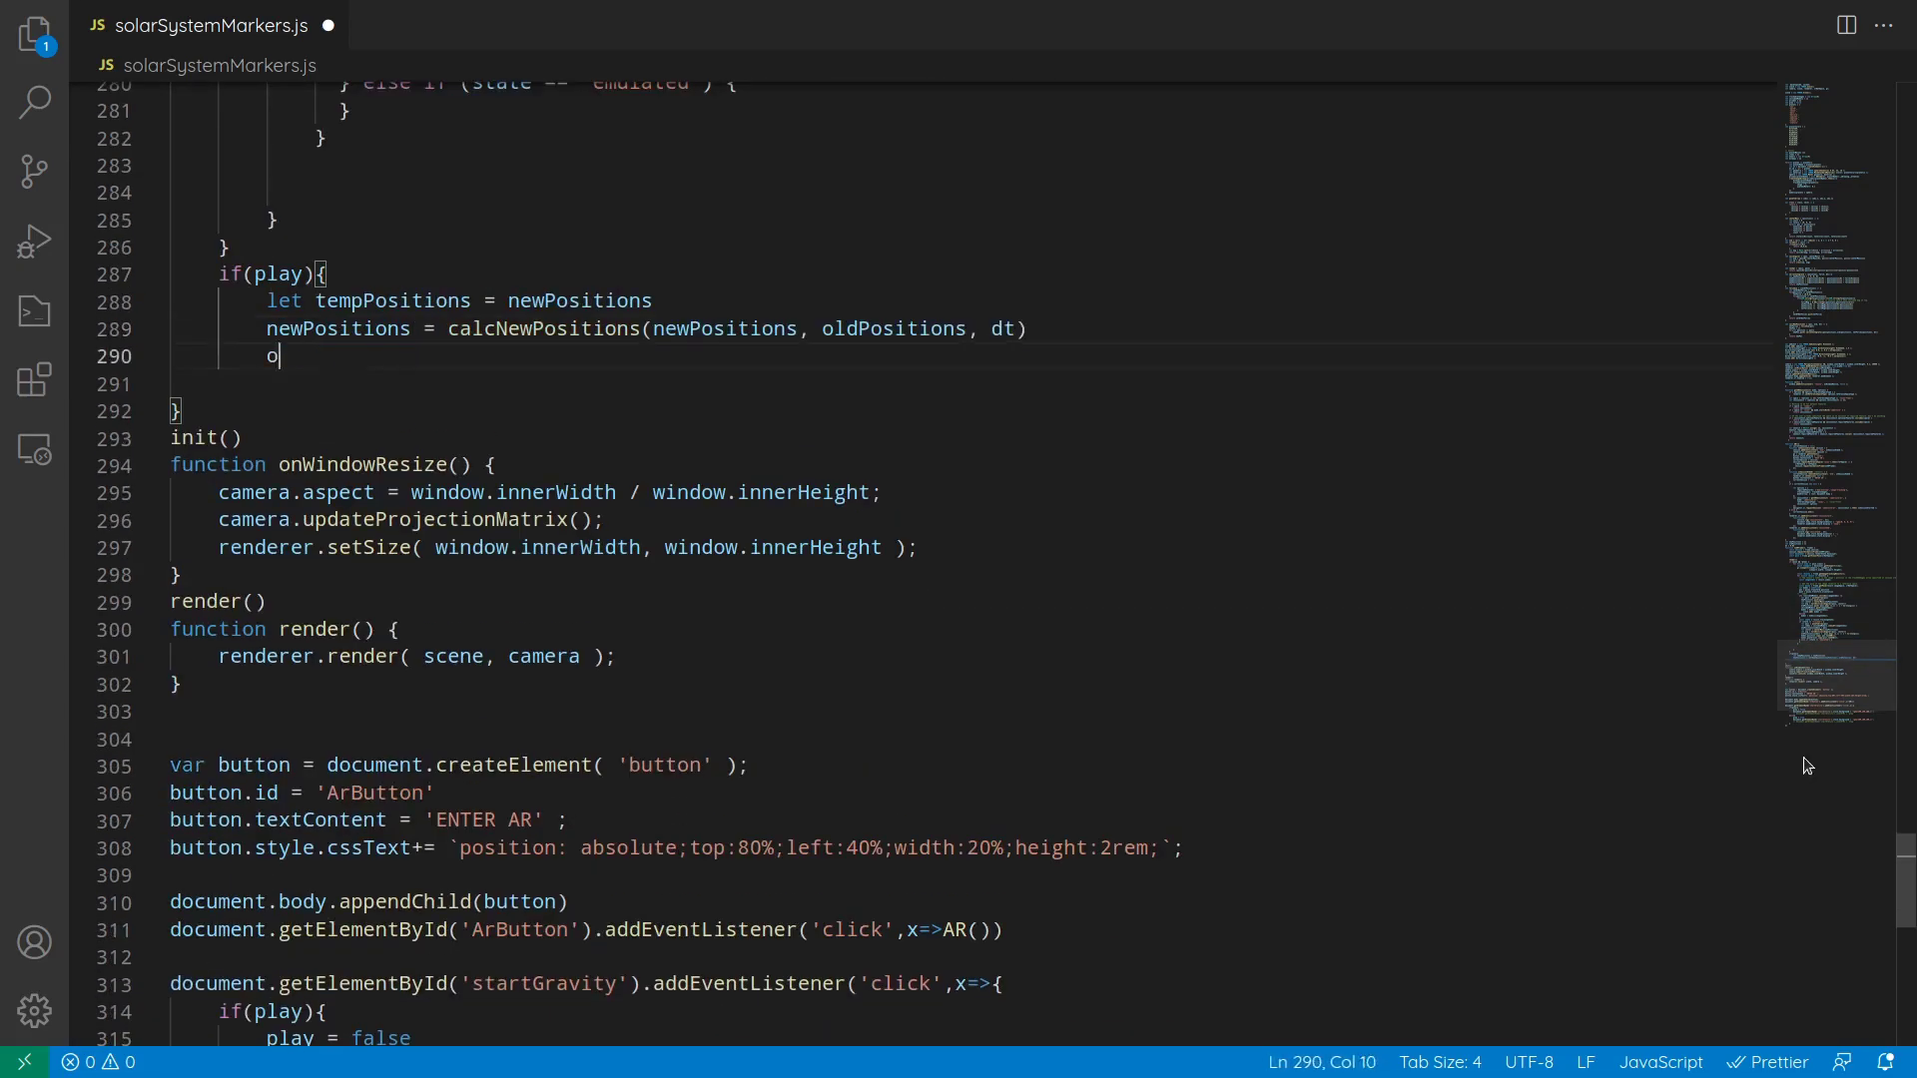
text(l)
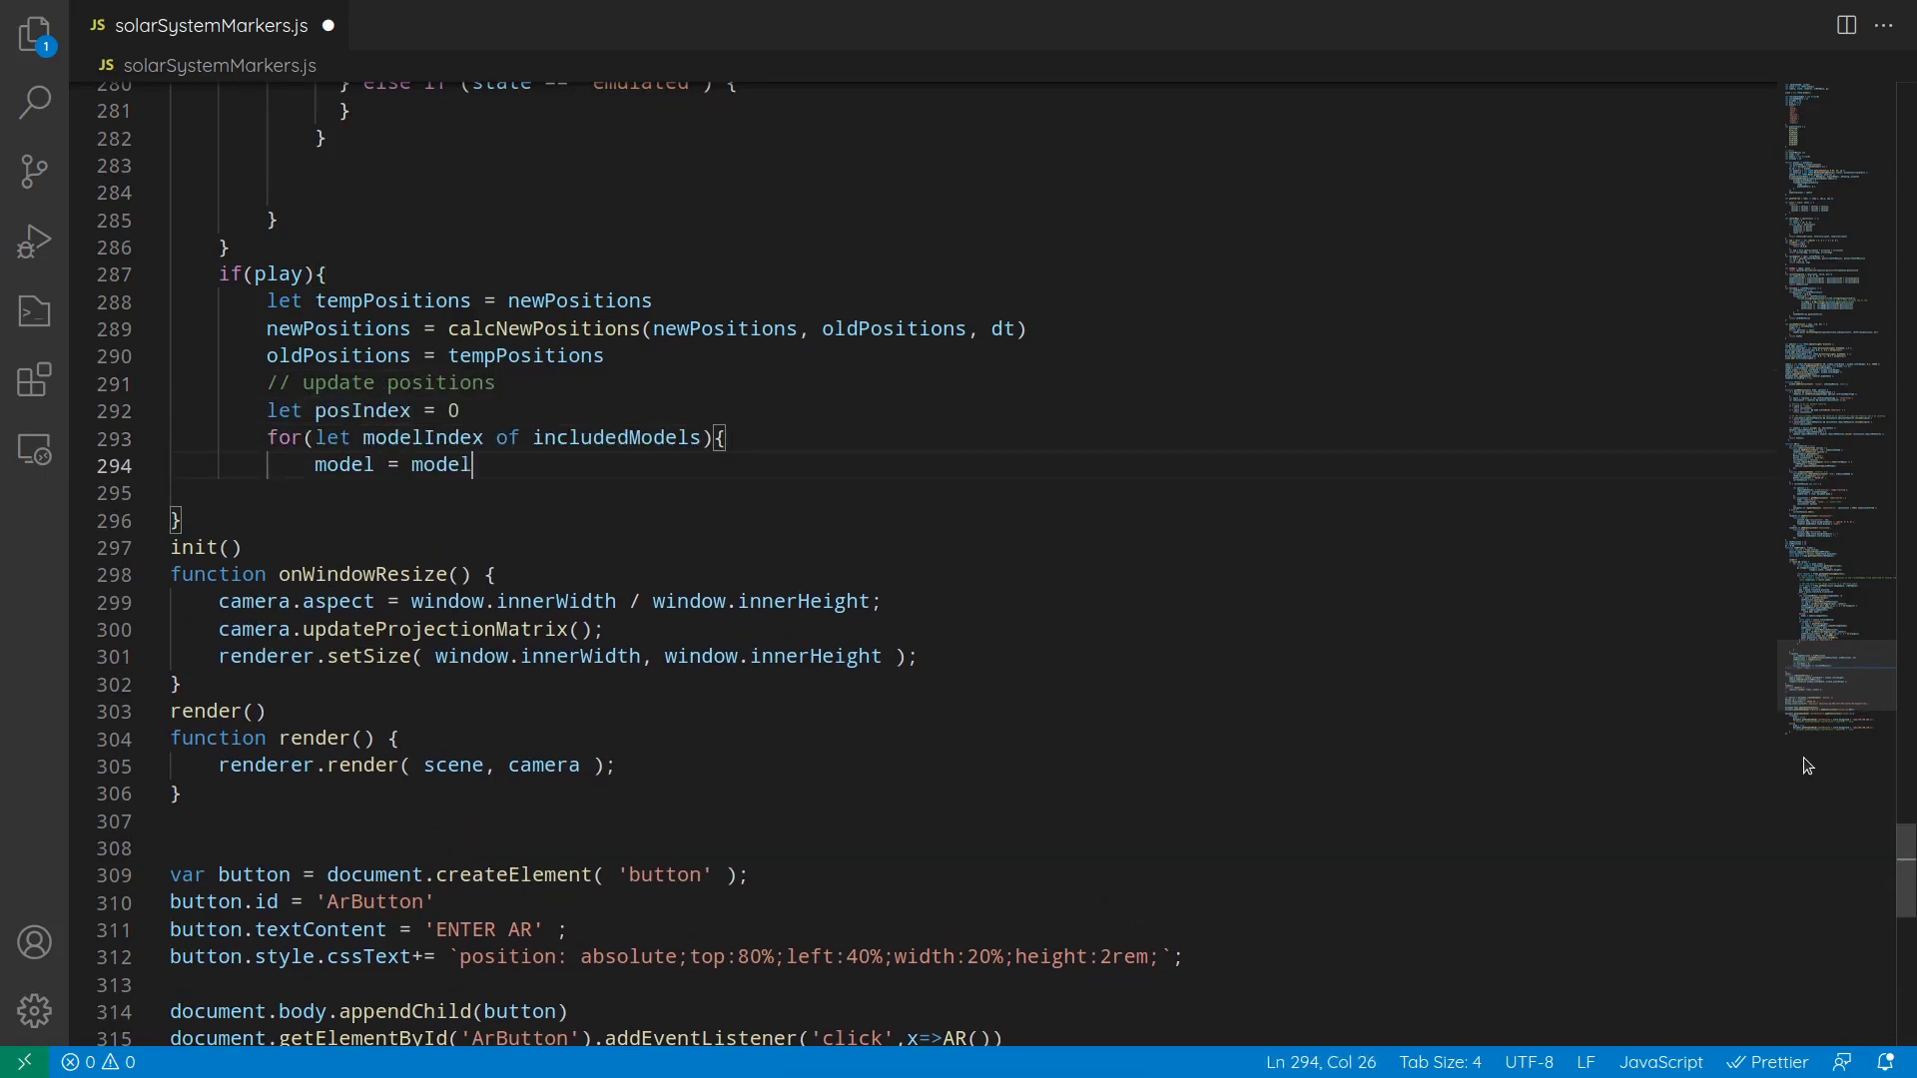
text(dPositions = tempPositions // update positions let posIndex = 0 for(let modelIndex of includedModels){ model = models[modelIndex]; model.position.x = newPositions[posIndex][0]; model.position.y = newPositions[posIndex][1]; model.posit)
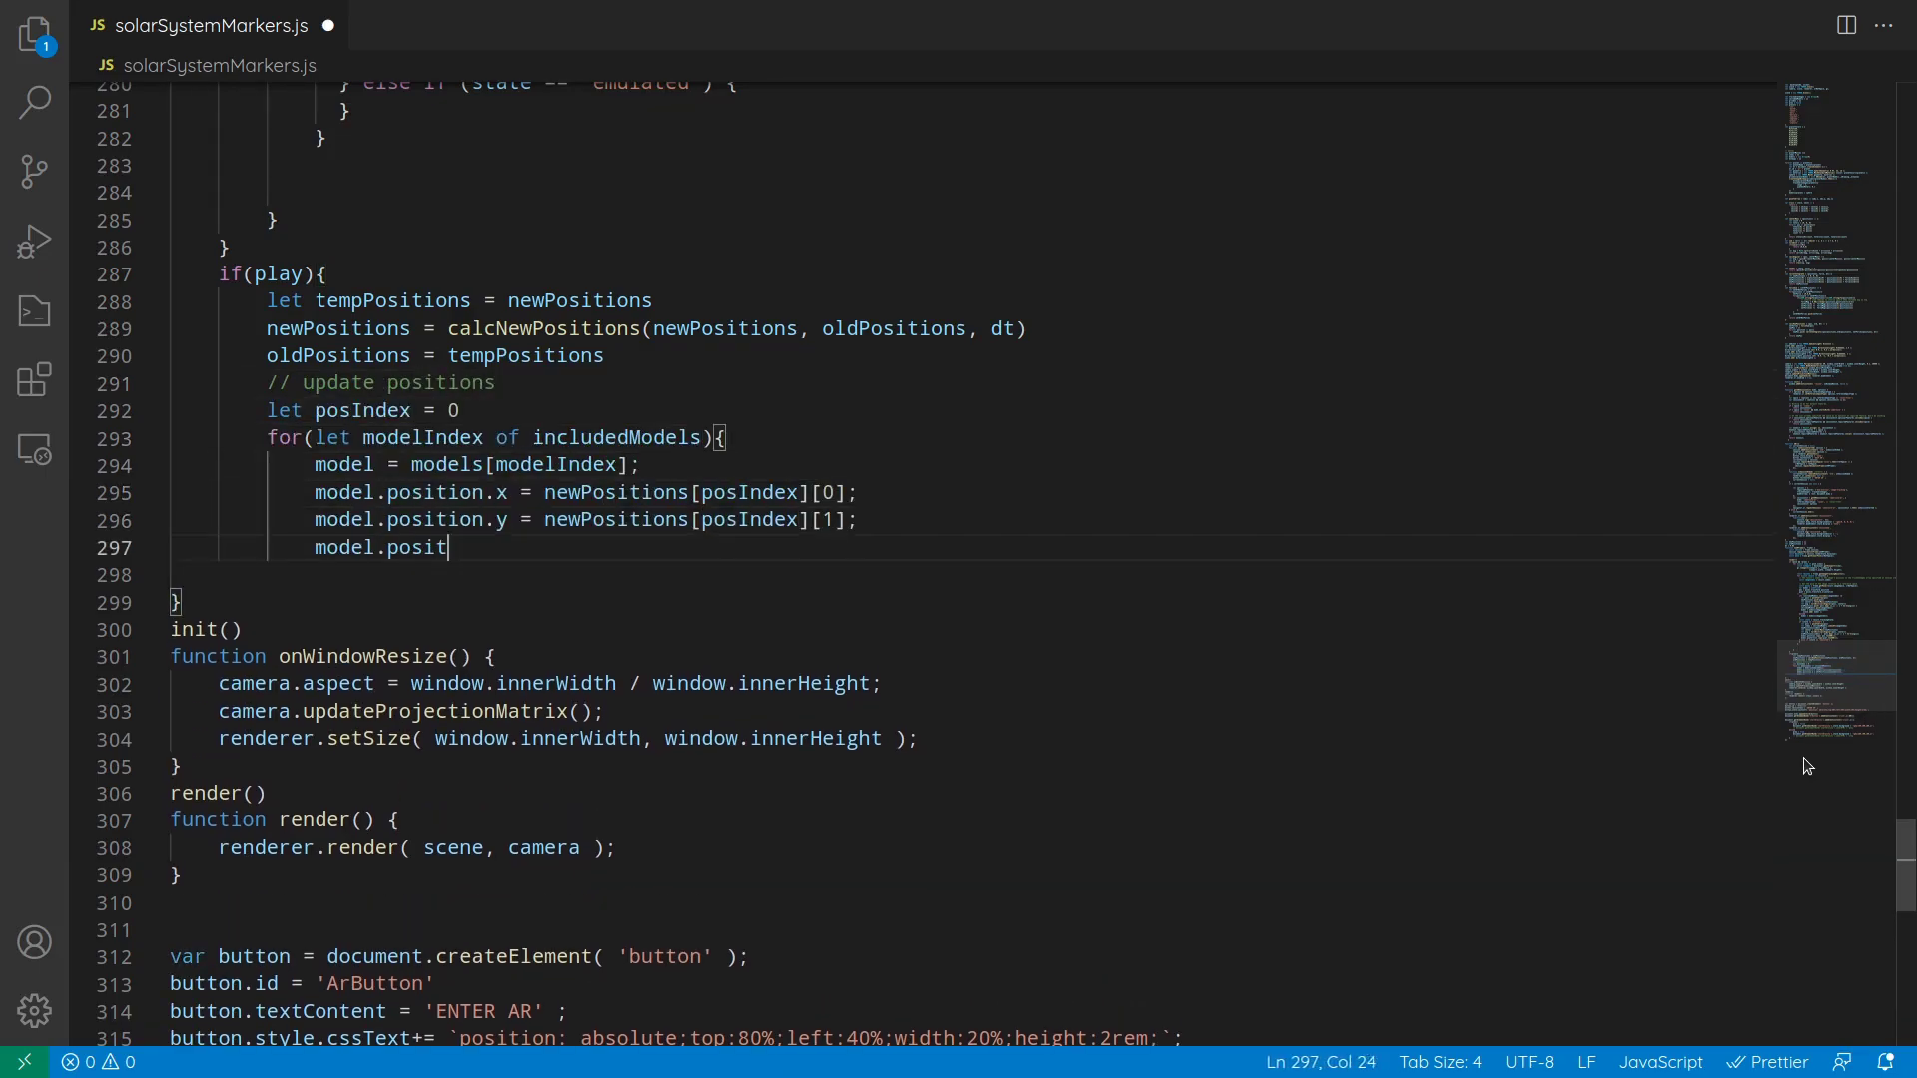
text(ion.z = newPositions[posIndex][2]; // model.quaternion.)
text(leImages[planet]={)
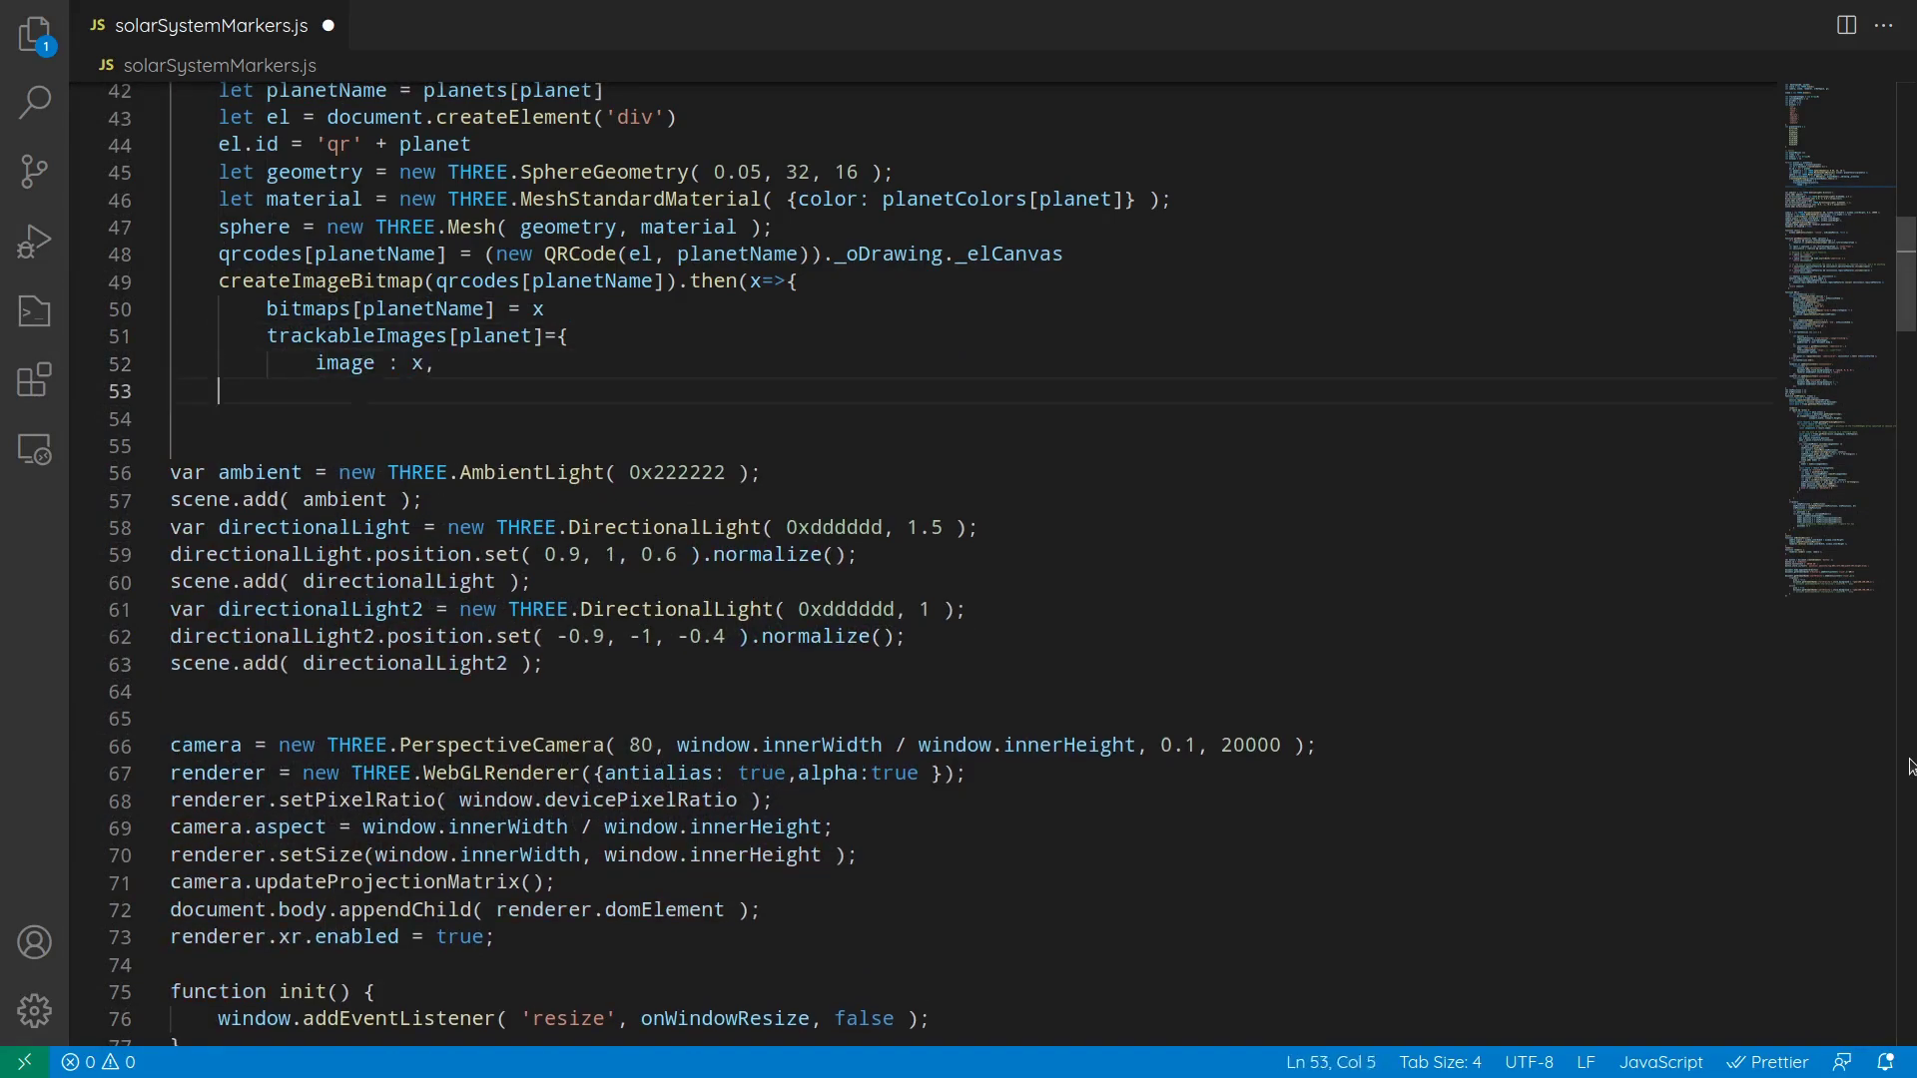
text( image : x, widthInMeters: 0.1 } }) models[planet] = sphere }  let poseToArray = (obj) => [obj.x, obj.y, obj.z]  var cross = (vec1, vec2)
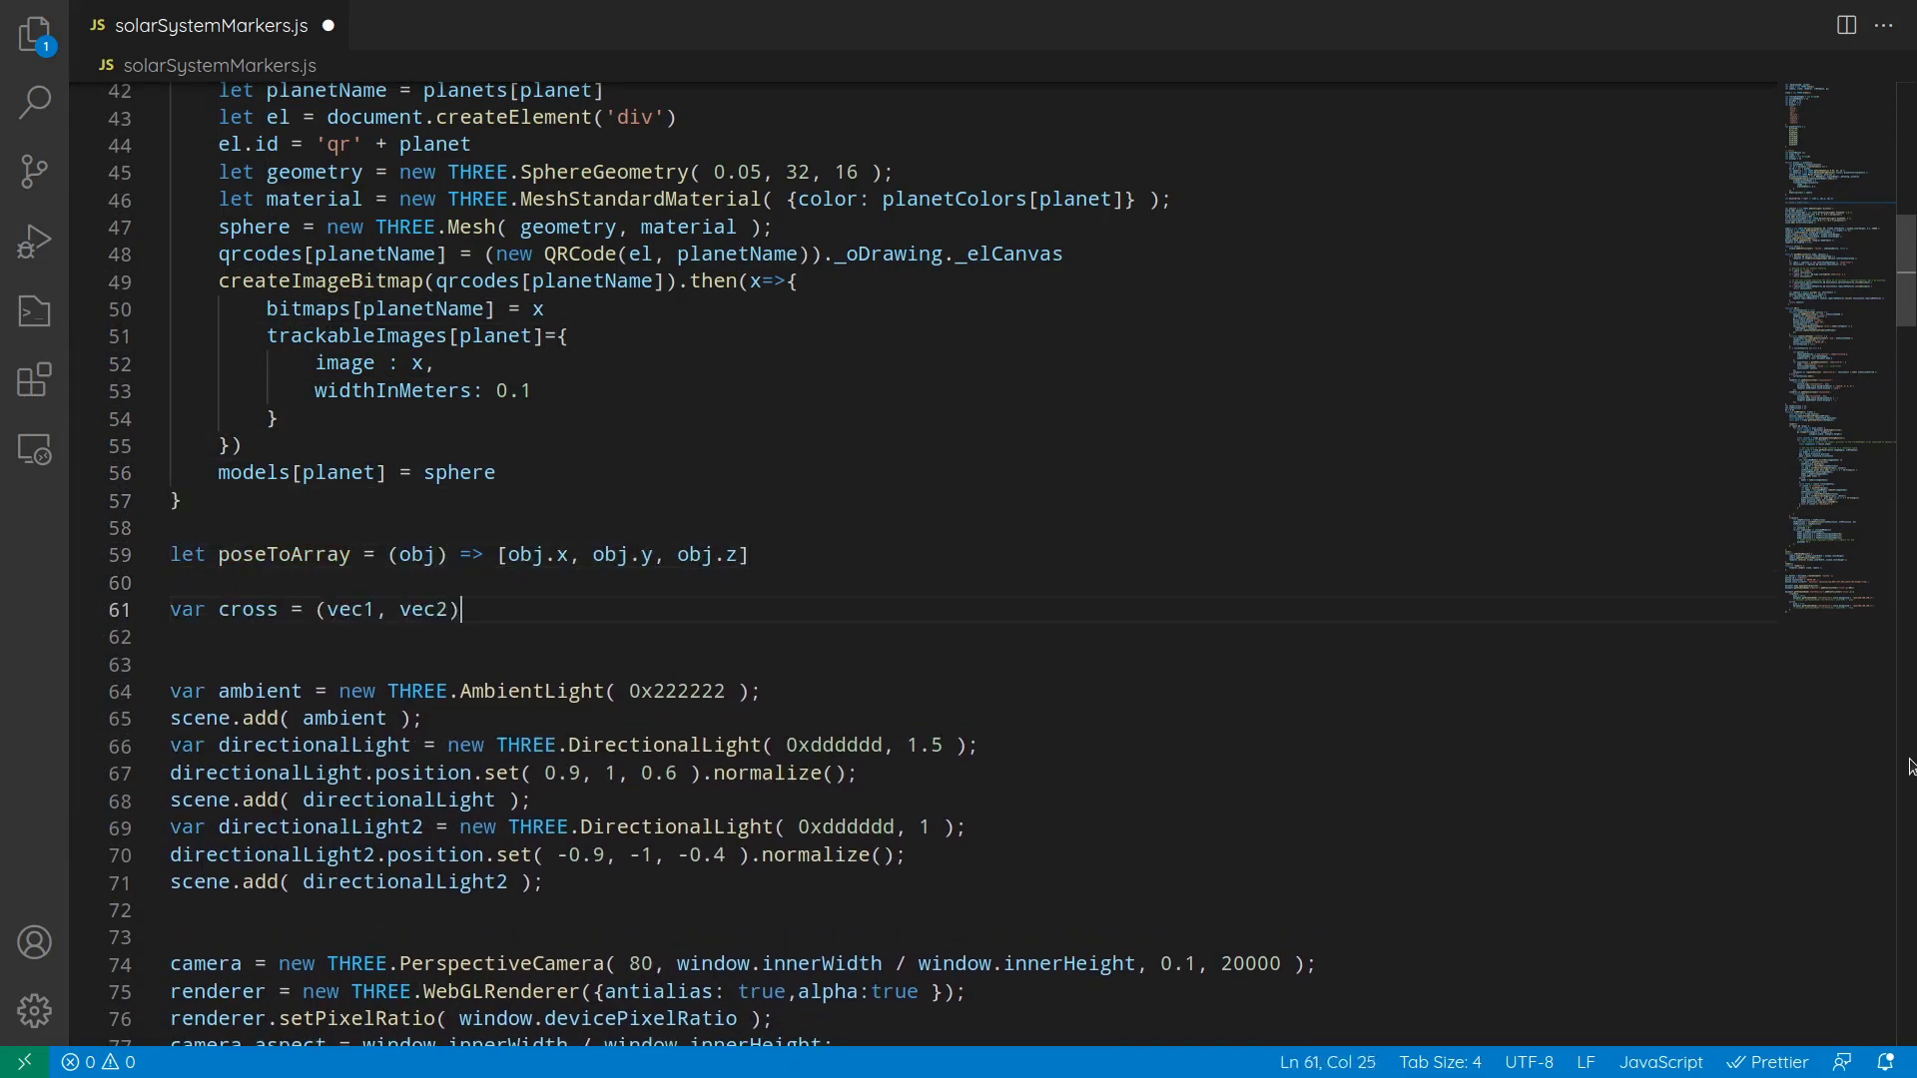
text() => { return [ vec1[1] * vec2[2] - vec1[2] * vec2[1], vec1[2]ec2[2], vec1[0] * vec2[1])
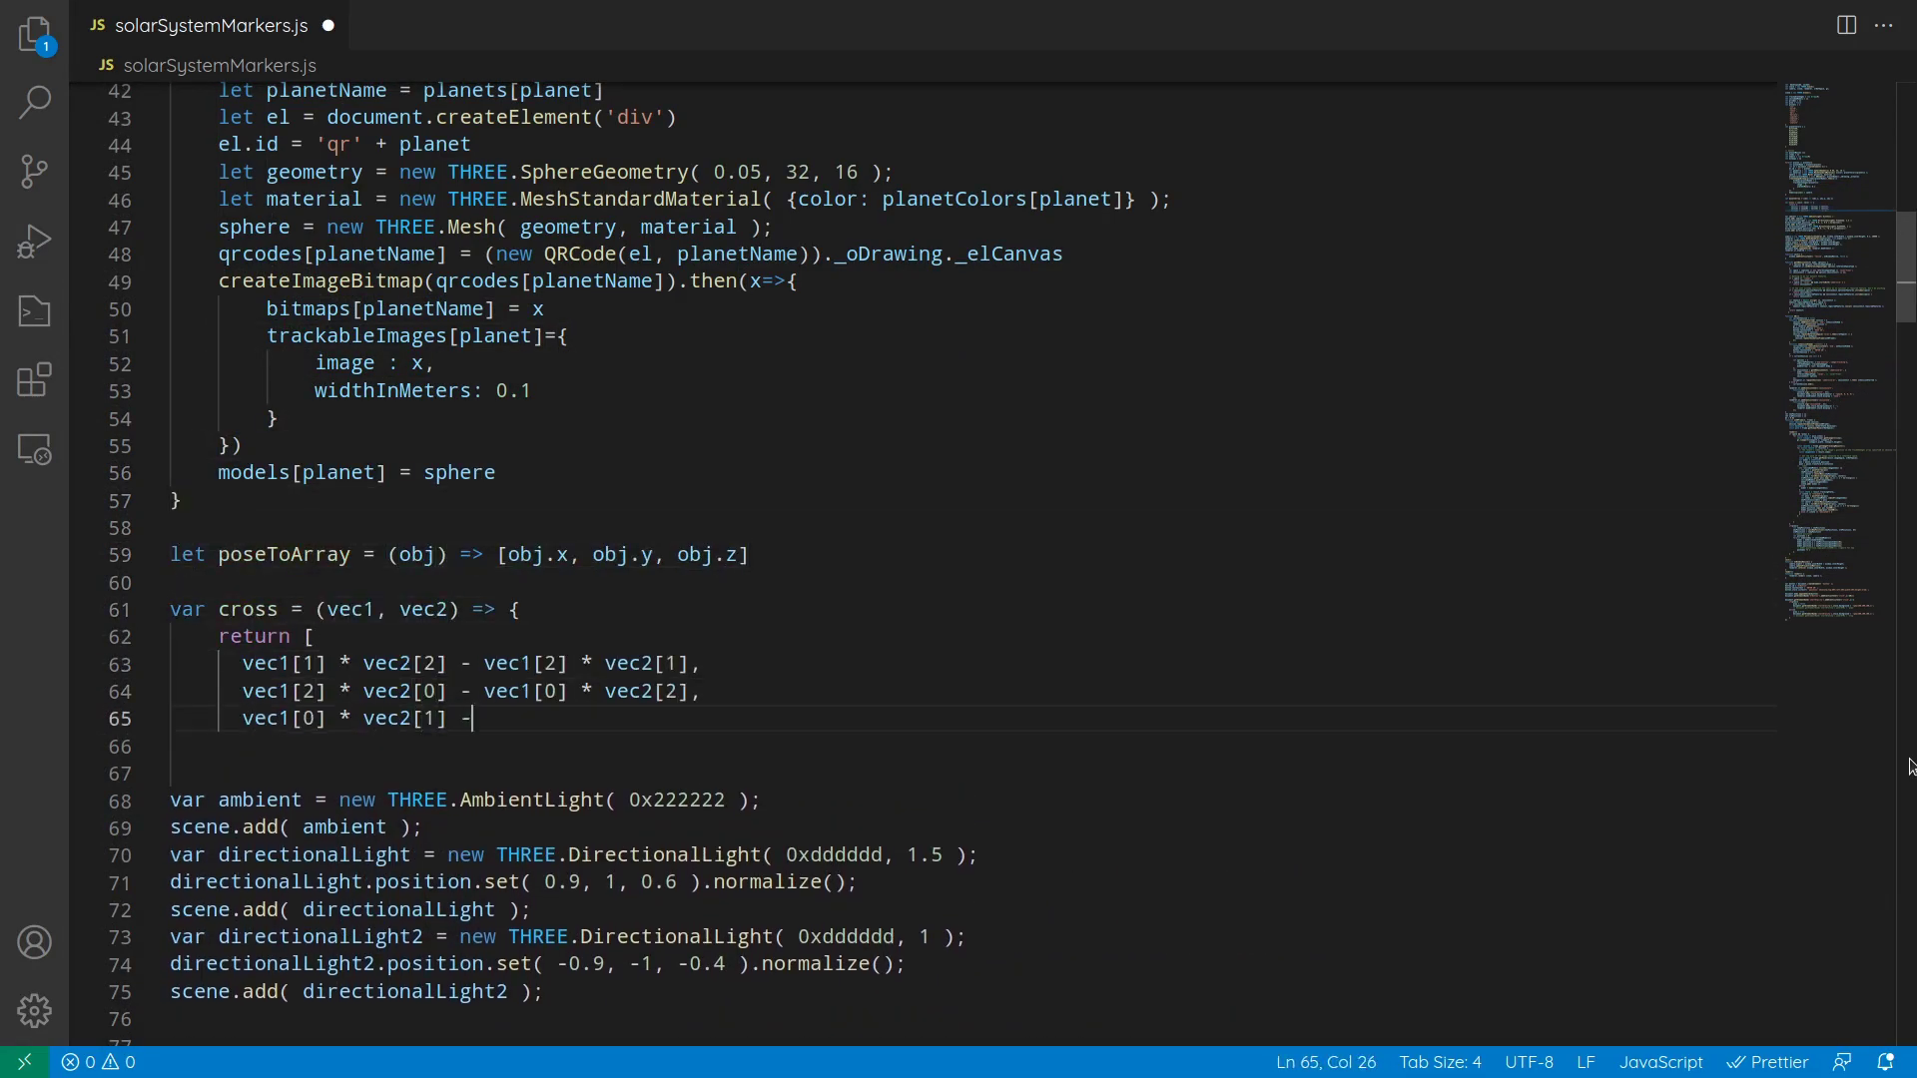
text( - vec1[1] * vec2[0] ] }  let centerMass = (positions) => { let count = 0 let totals = [0, 0, 0] for(let pos of position)
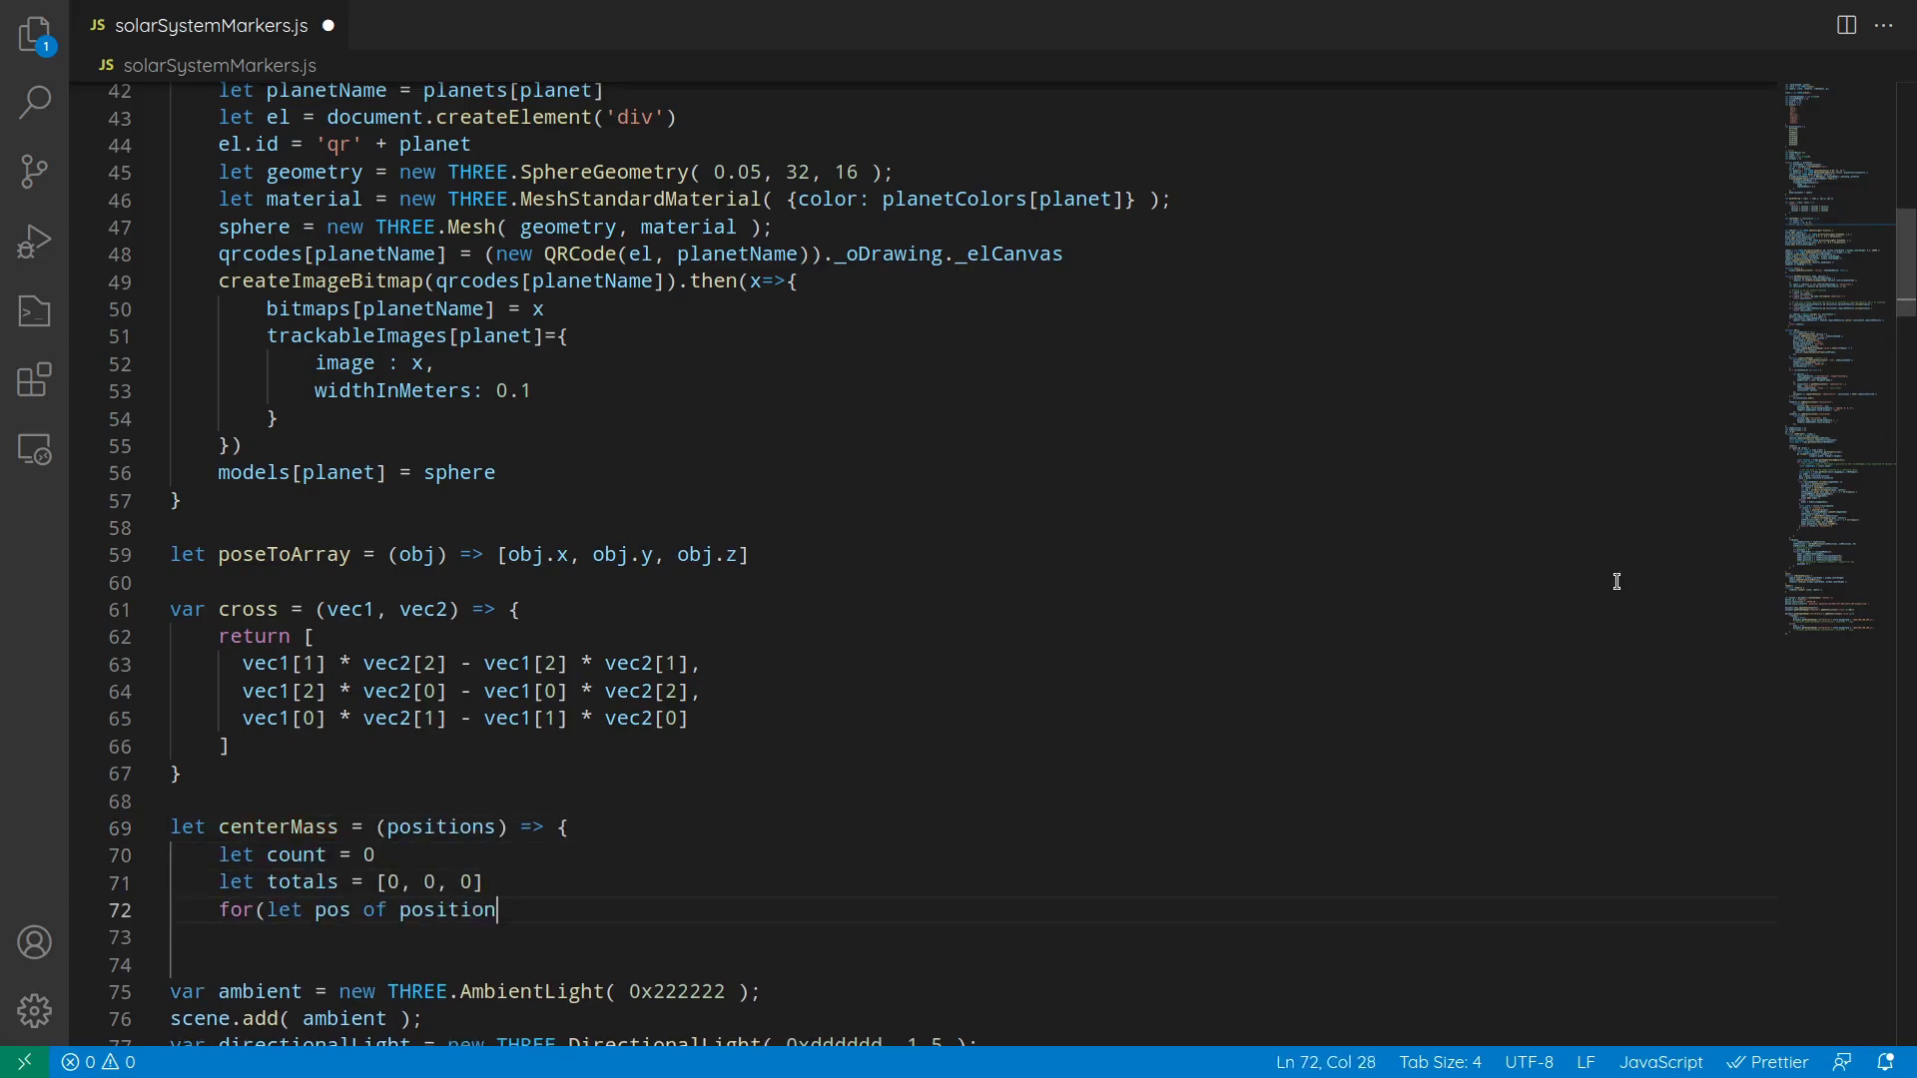
text(s){ totals[0] += pos[0] totals[1] += pos[1] totals[2] += pos[2] count += 1 } return [totals[0]/count, totals[1]/count, t)
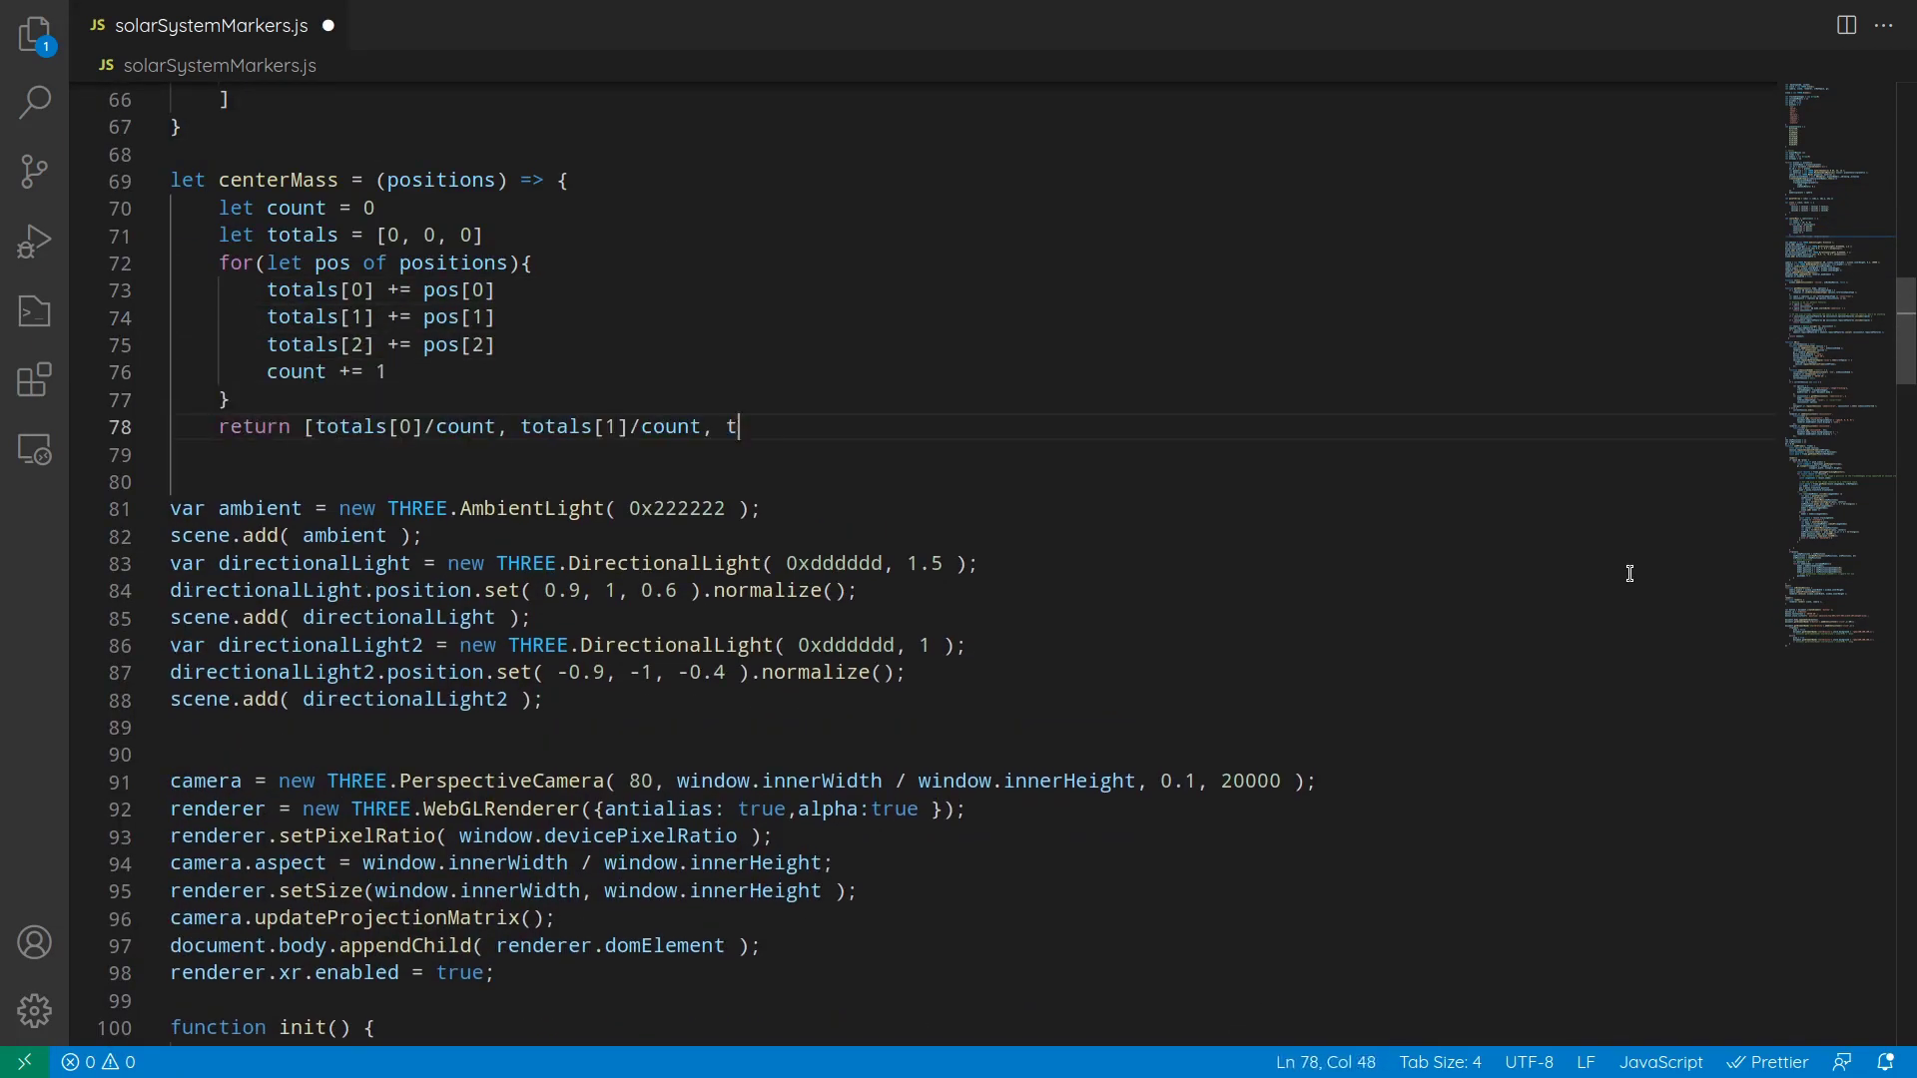
text(otals[2]/count] } var sum = (arr) => arr.reduce( ( a, b ) => a + b, 0 ) let turnUnit = (arr) =>{ if(sum(arr)==0){ return [0,0,0] } let)
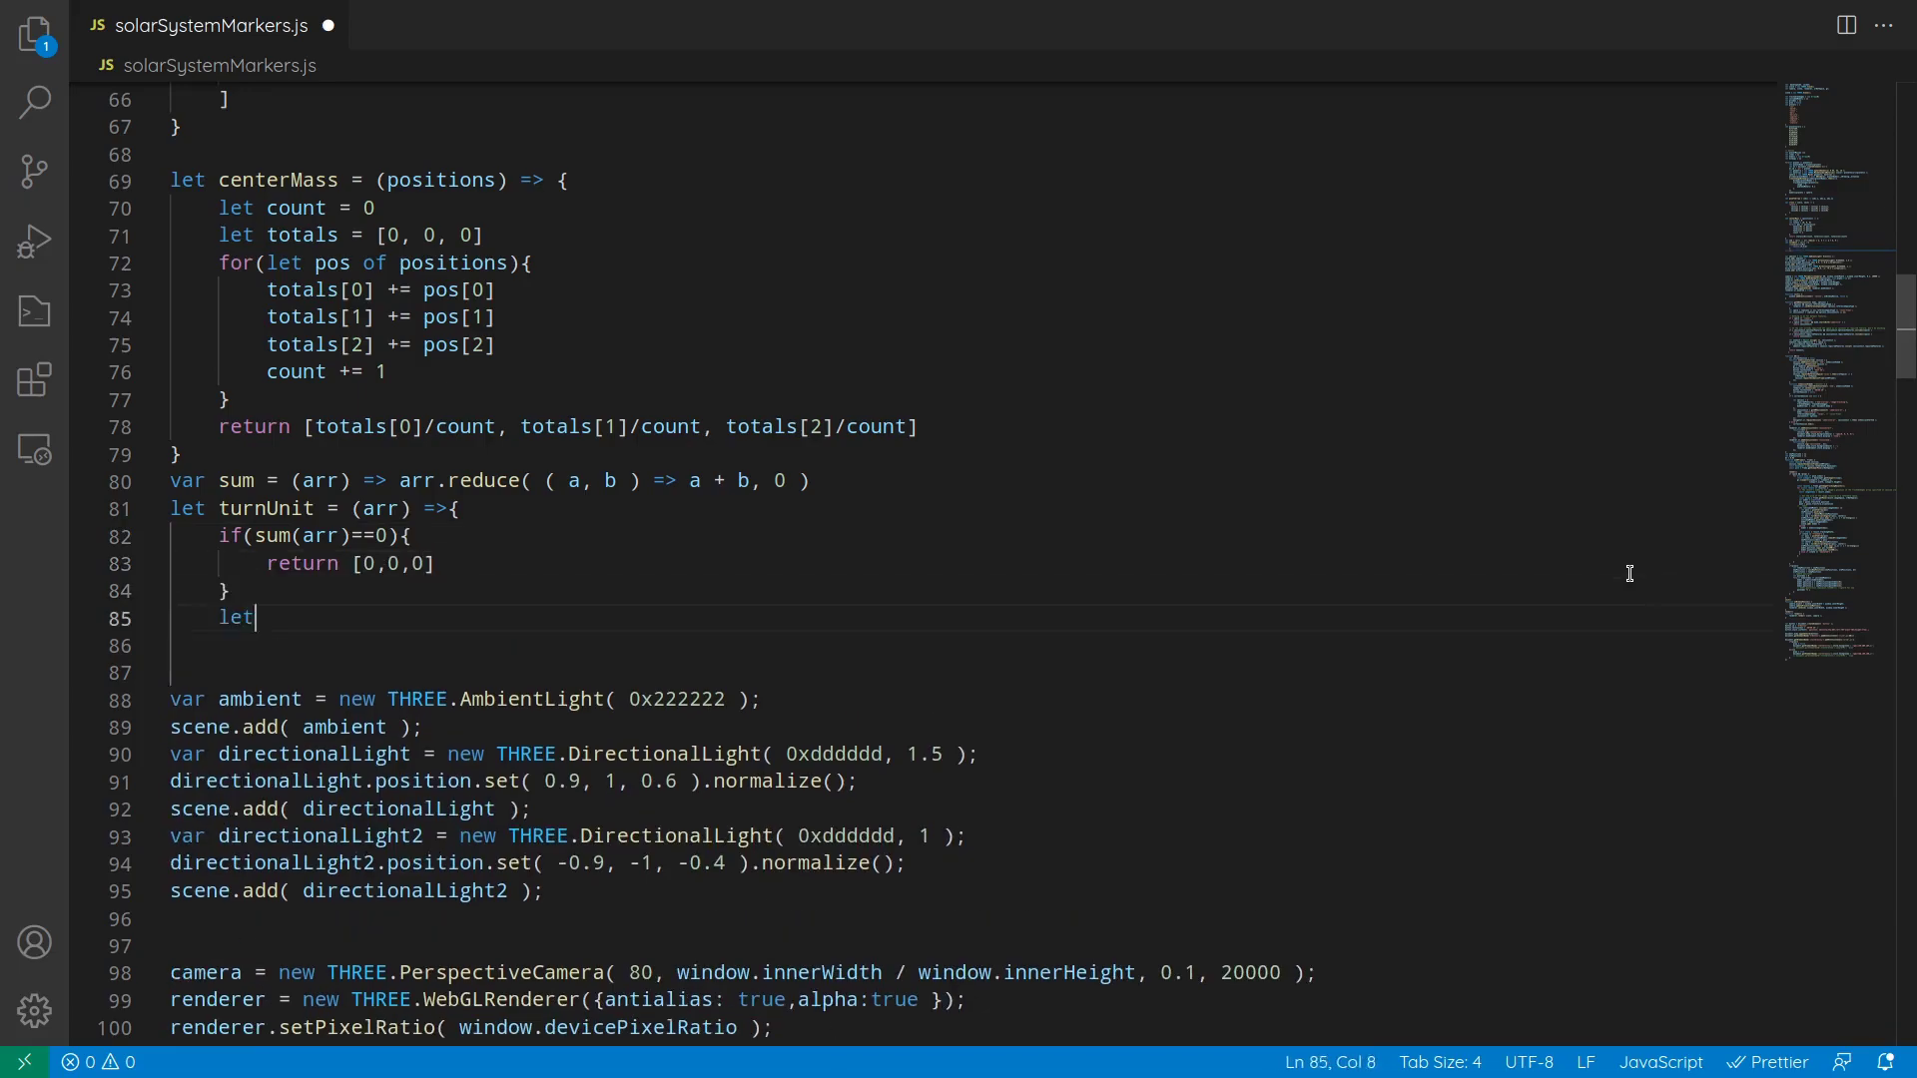
text( mag = Math.sqrt(arr[0]**2 + arr[1]**2 + arr[2]**2) return arr[2]/mag] } let calcAngular = )
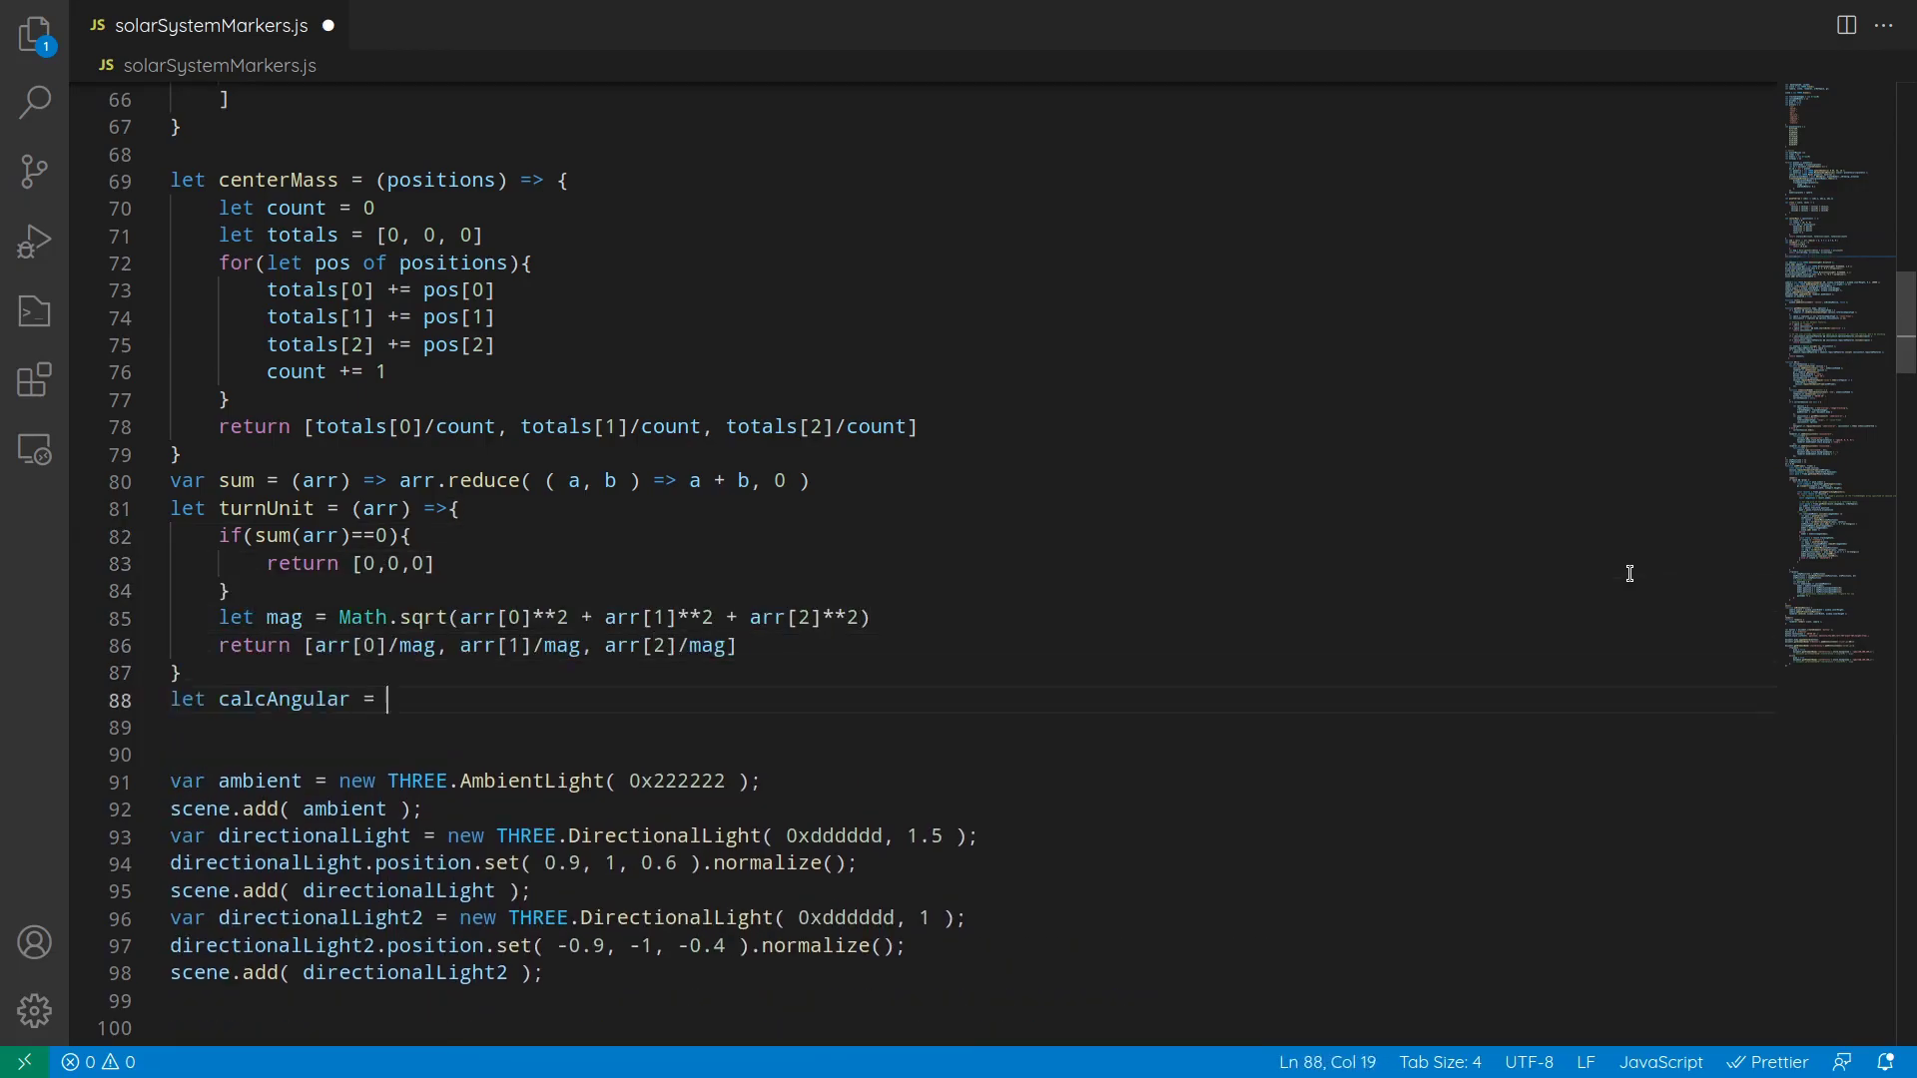
text((pos, centerMass) =>{)
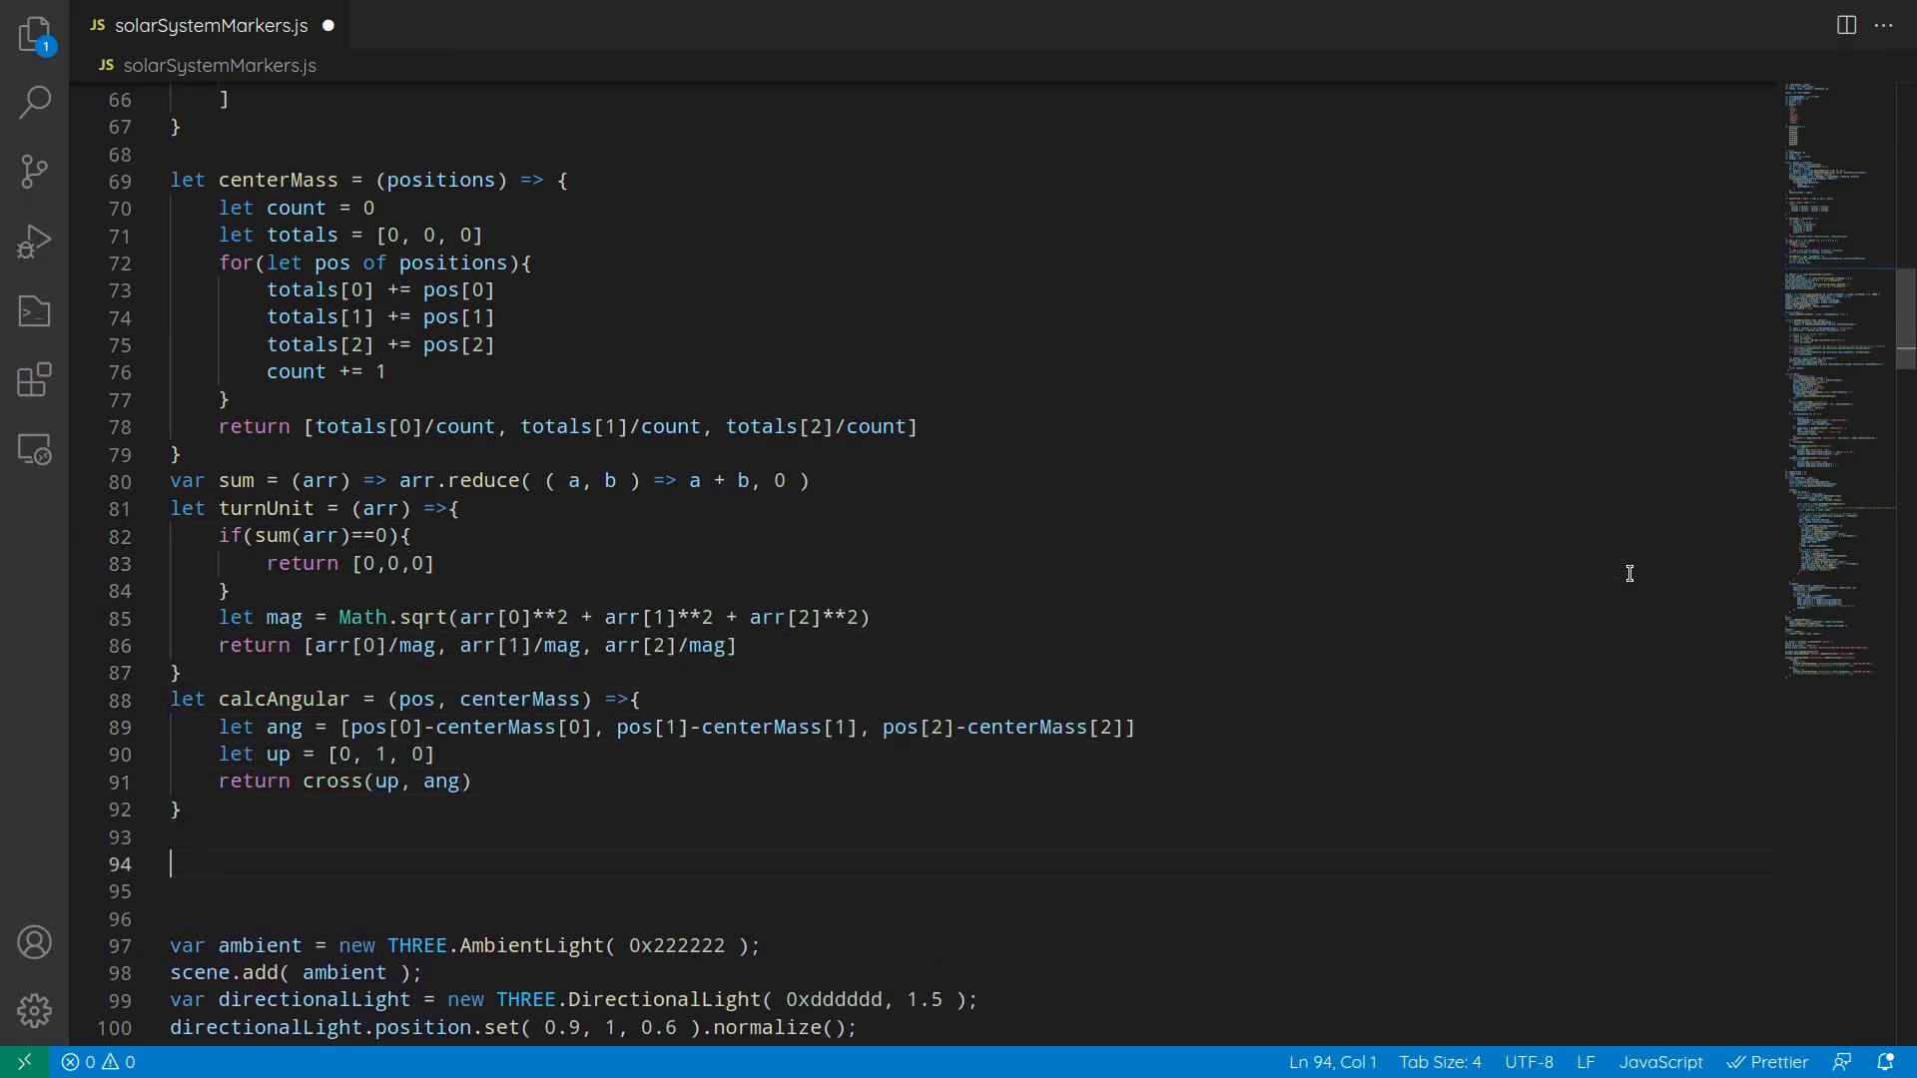
text( let ang = [pos[0]-centerMass[0], pos[1]-centerMass[1], pos[2]-centerMass[2]] let up = [0, 1, 0] return cross(up, ang) }  let lenSqr = (pos1, pos2) => { return (pos2[0]-pos1[0])**2+(pos2[1]-pos1[1])**2+(pos2[2]-pos1[2])**2 } let verletIntegrate = (positions, force)
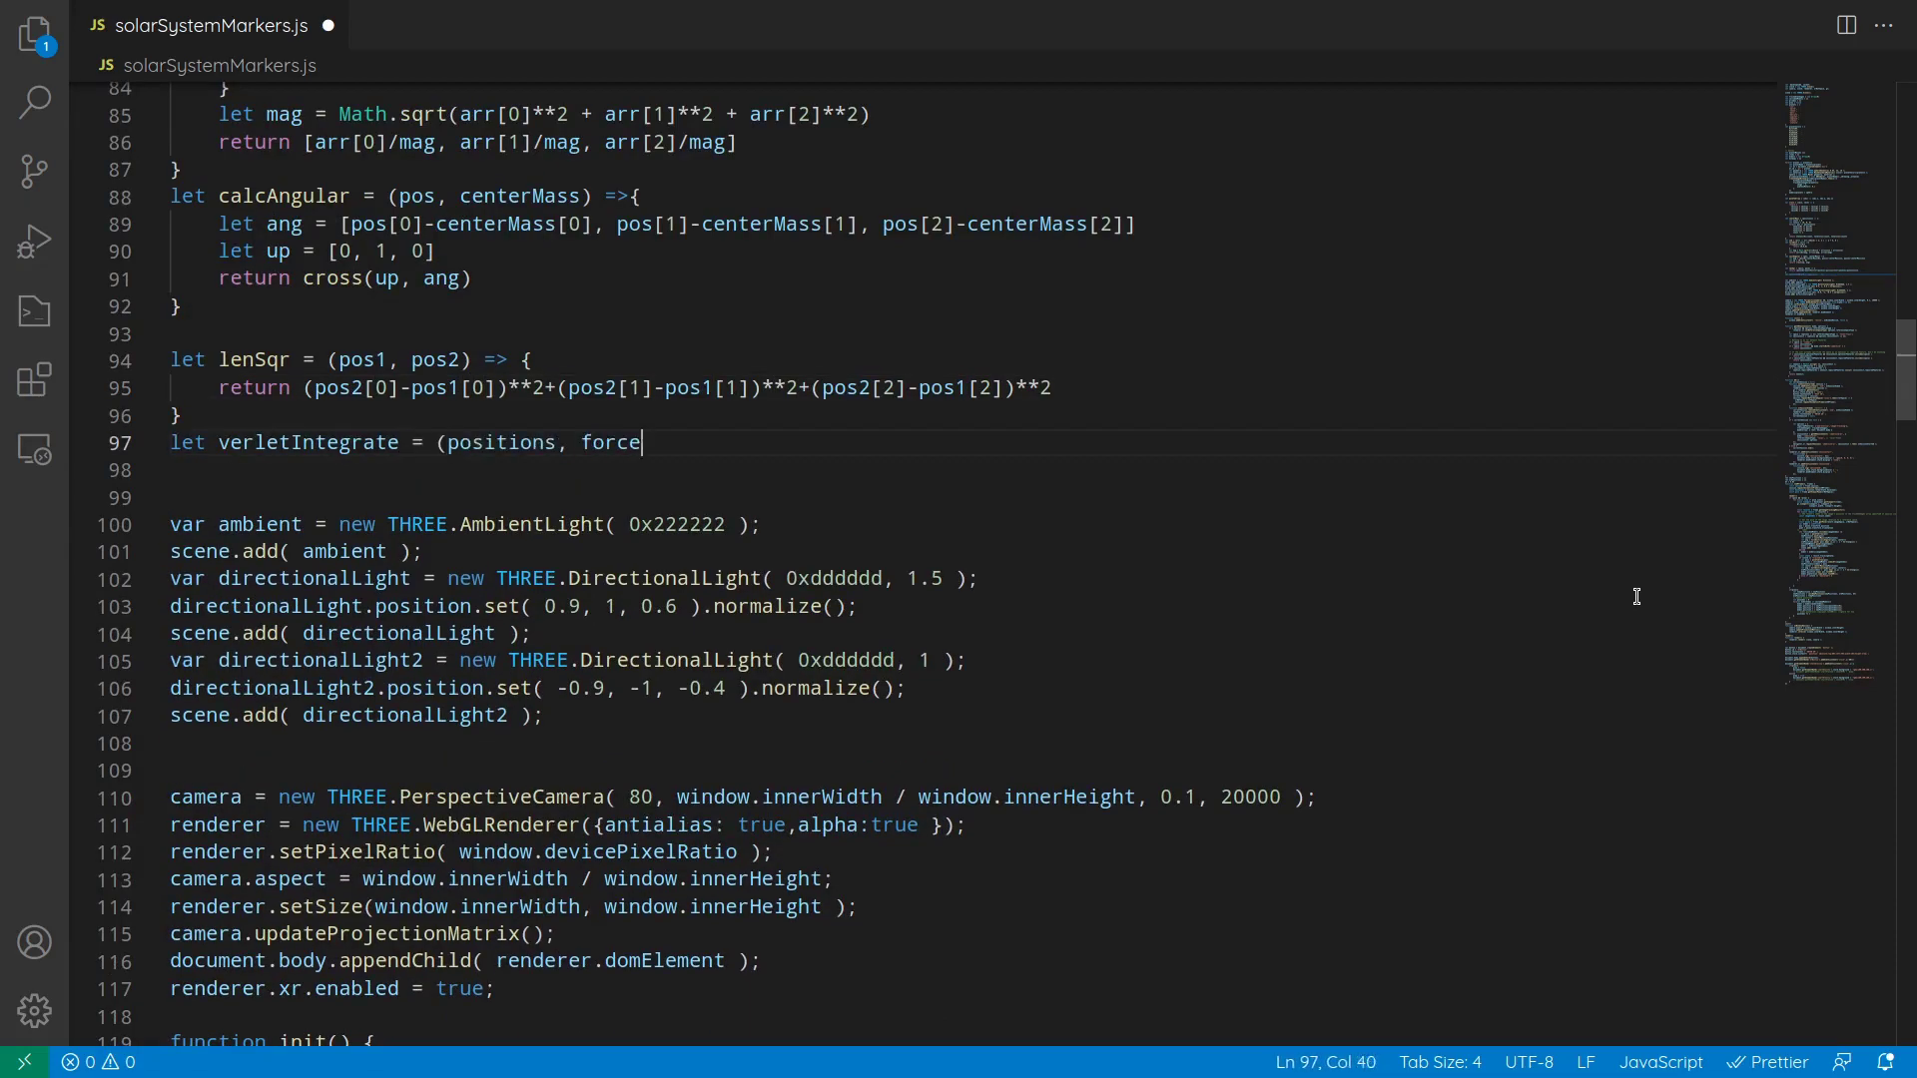
text(, dt)=>{ let newPositions = [ 0, 0, 0] newPositions)
text(tions[1][0] + force[0]*dt**2 )
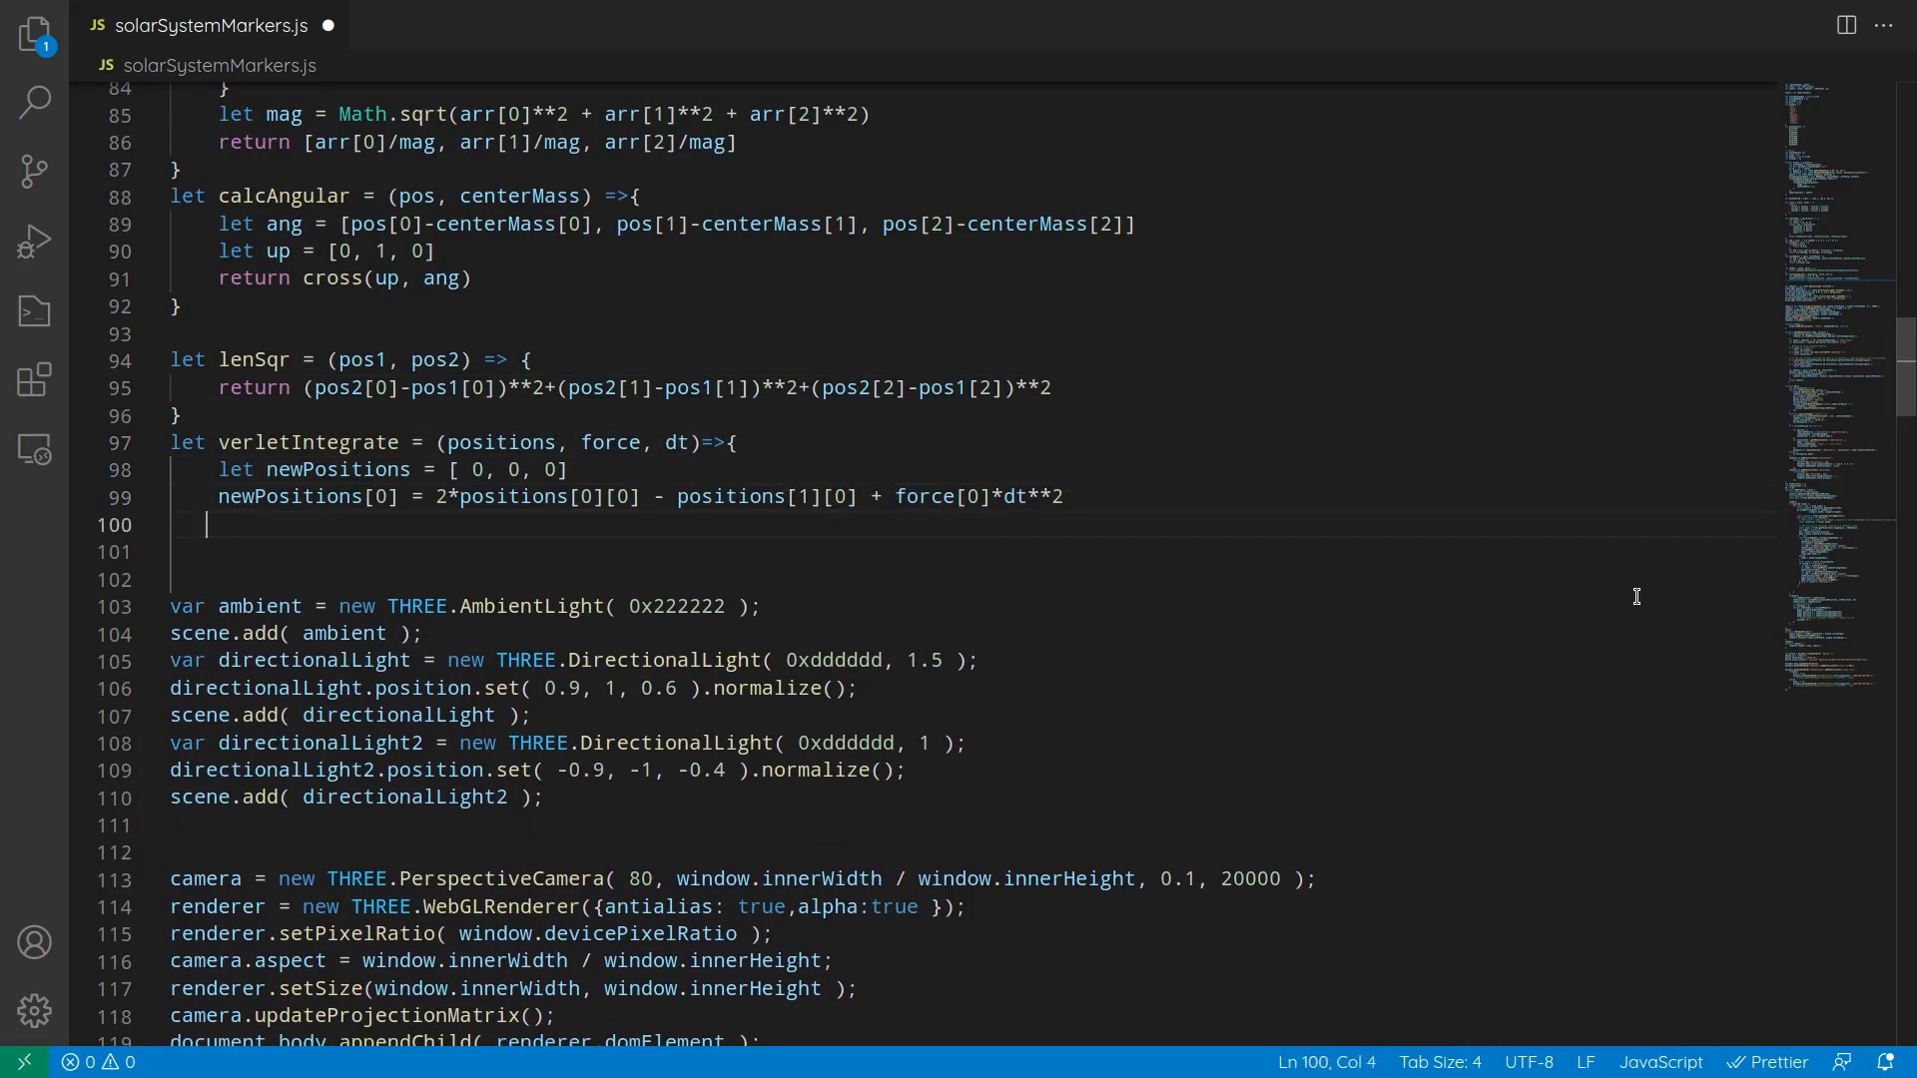
text(newPositions[1] = 2*positions[0][1] - positions[1][1] + force[1]*dt**2 newPositions[2] = 2*positions[0][2] - positions[1][2])
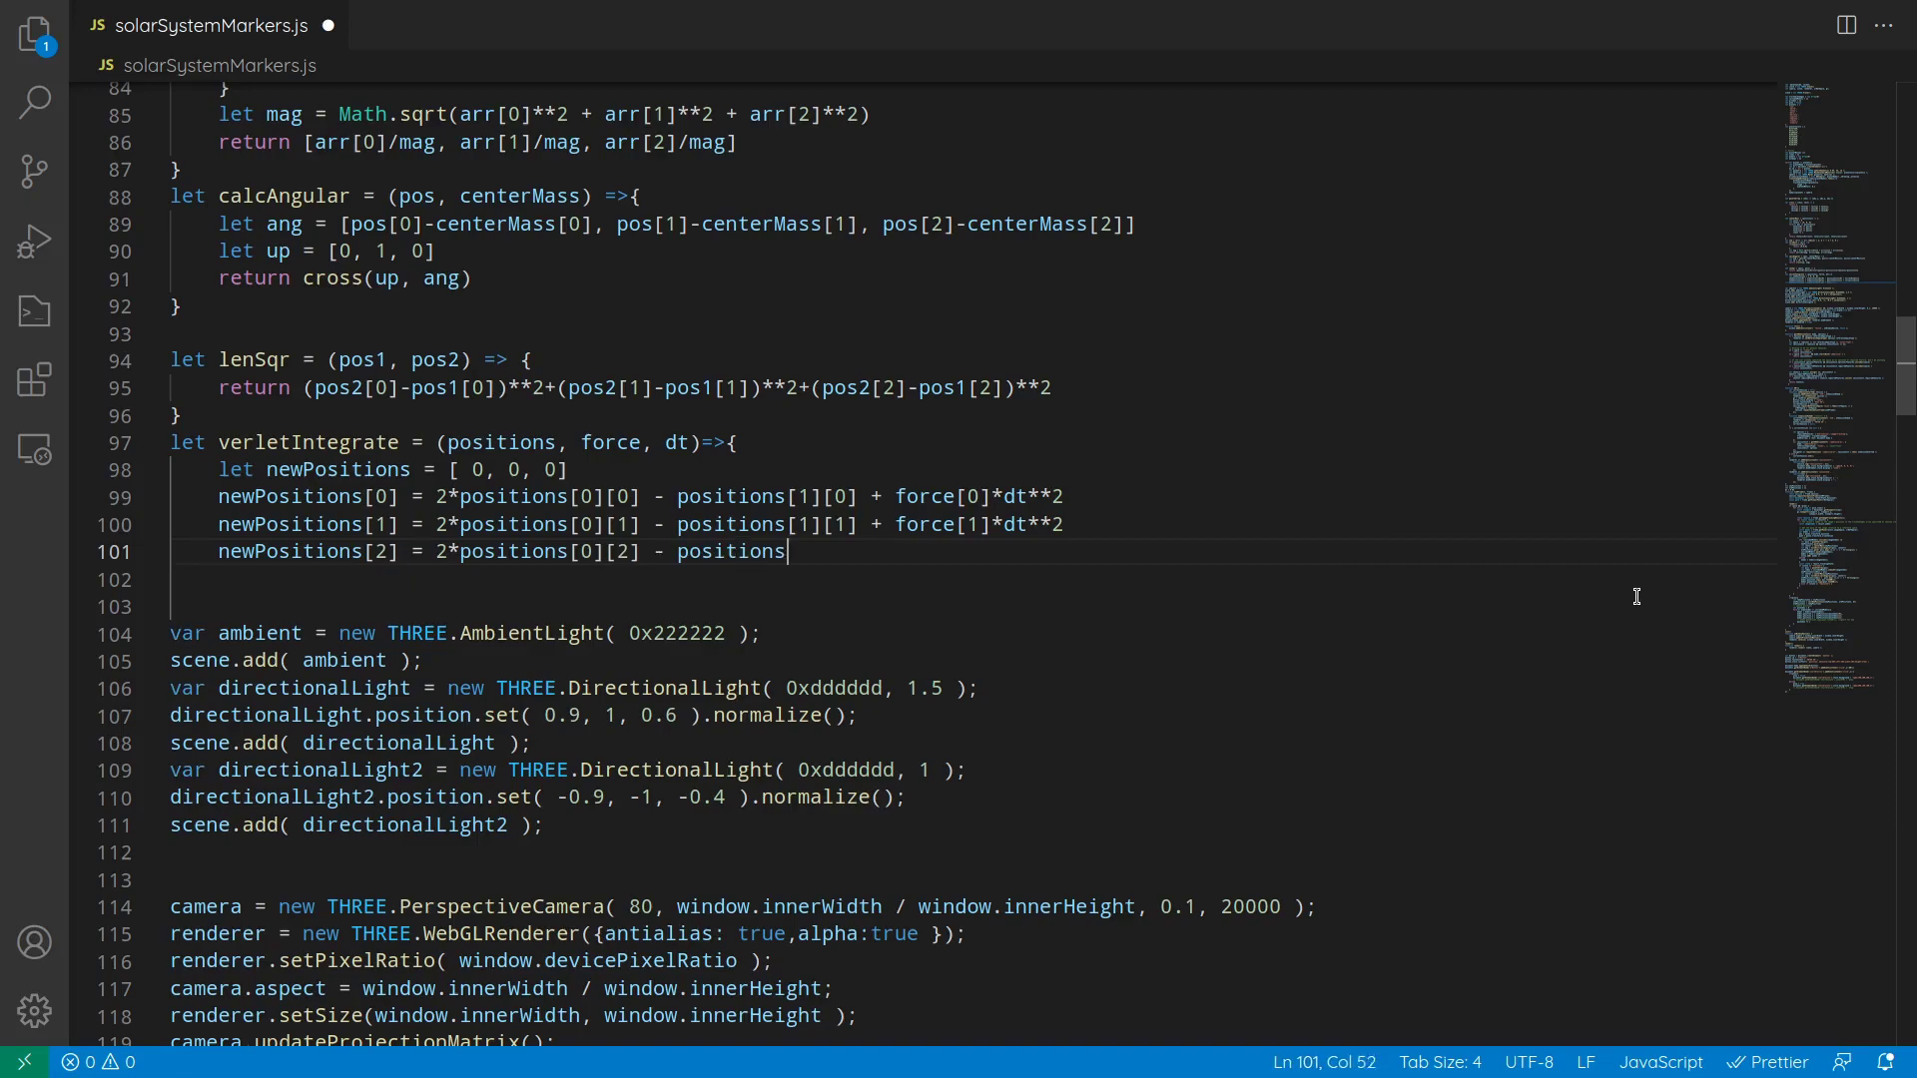
text( + force[2]*dt**2 return newPositions } let forceS> { let setOfNetForces = [] for()
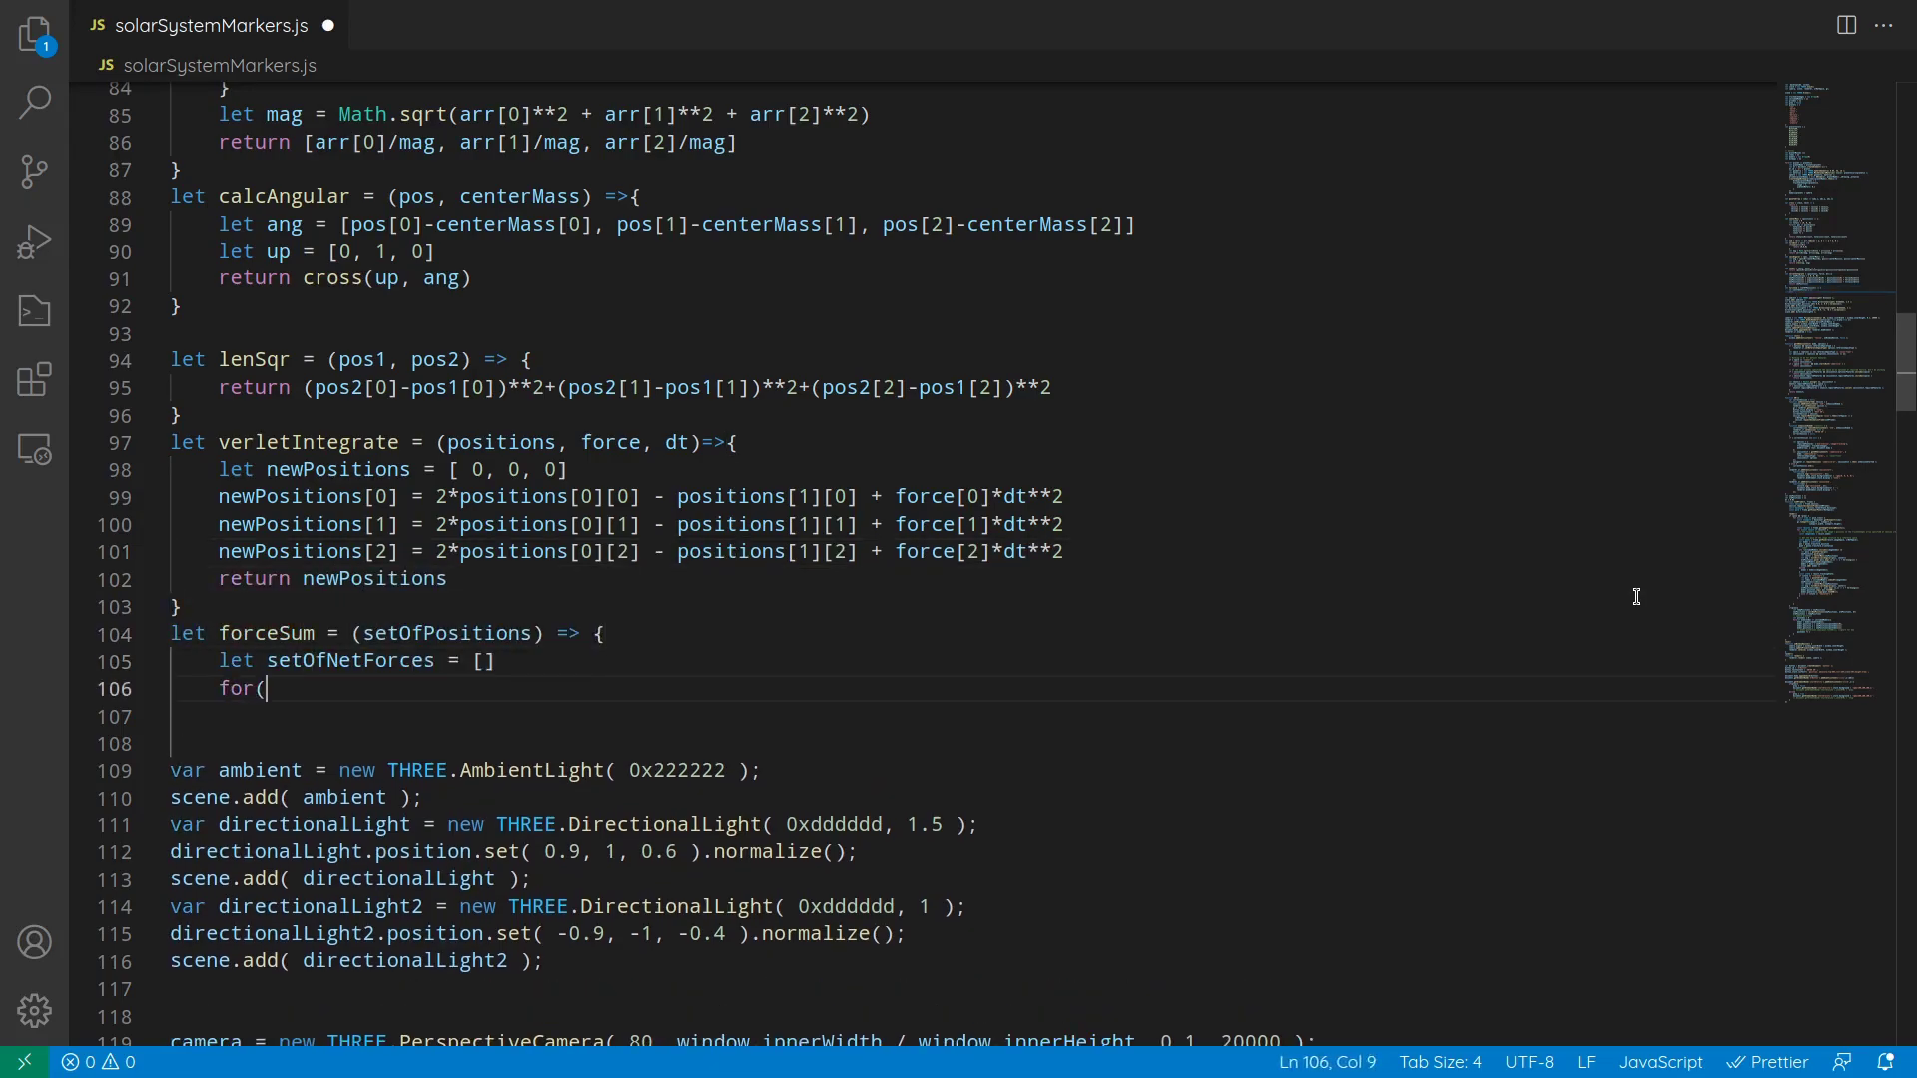
text(position1 of setOfPositions){ netForce = [0,0,0] for(position2 of setOfPositions){ if(JSON.stringify(position1)
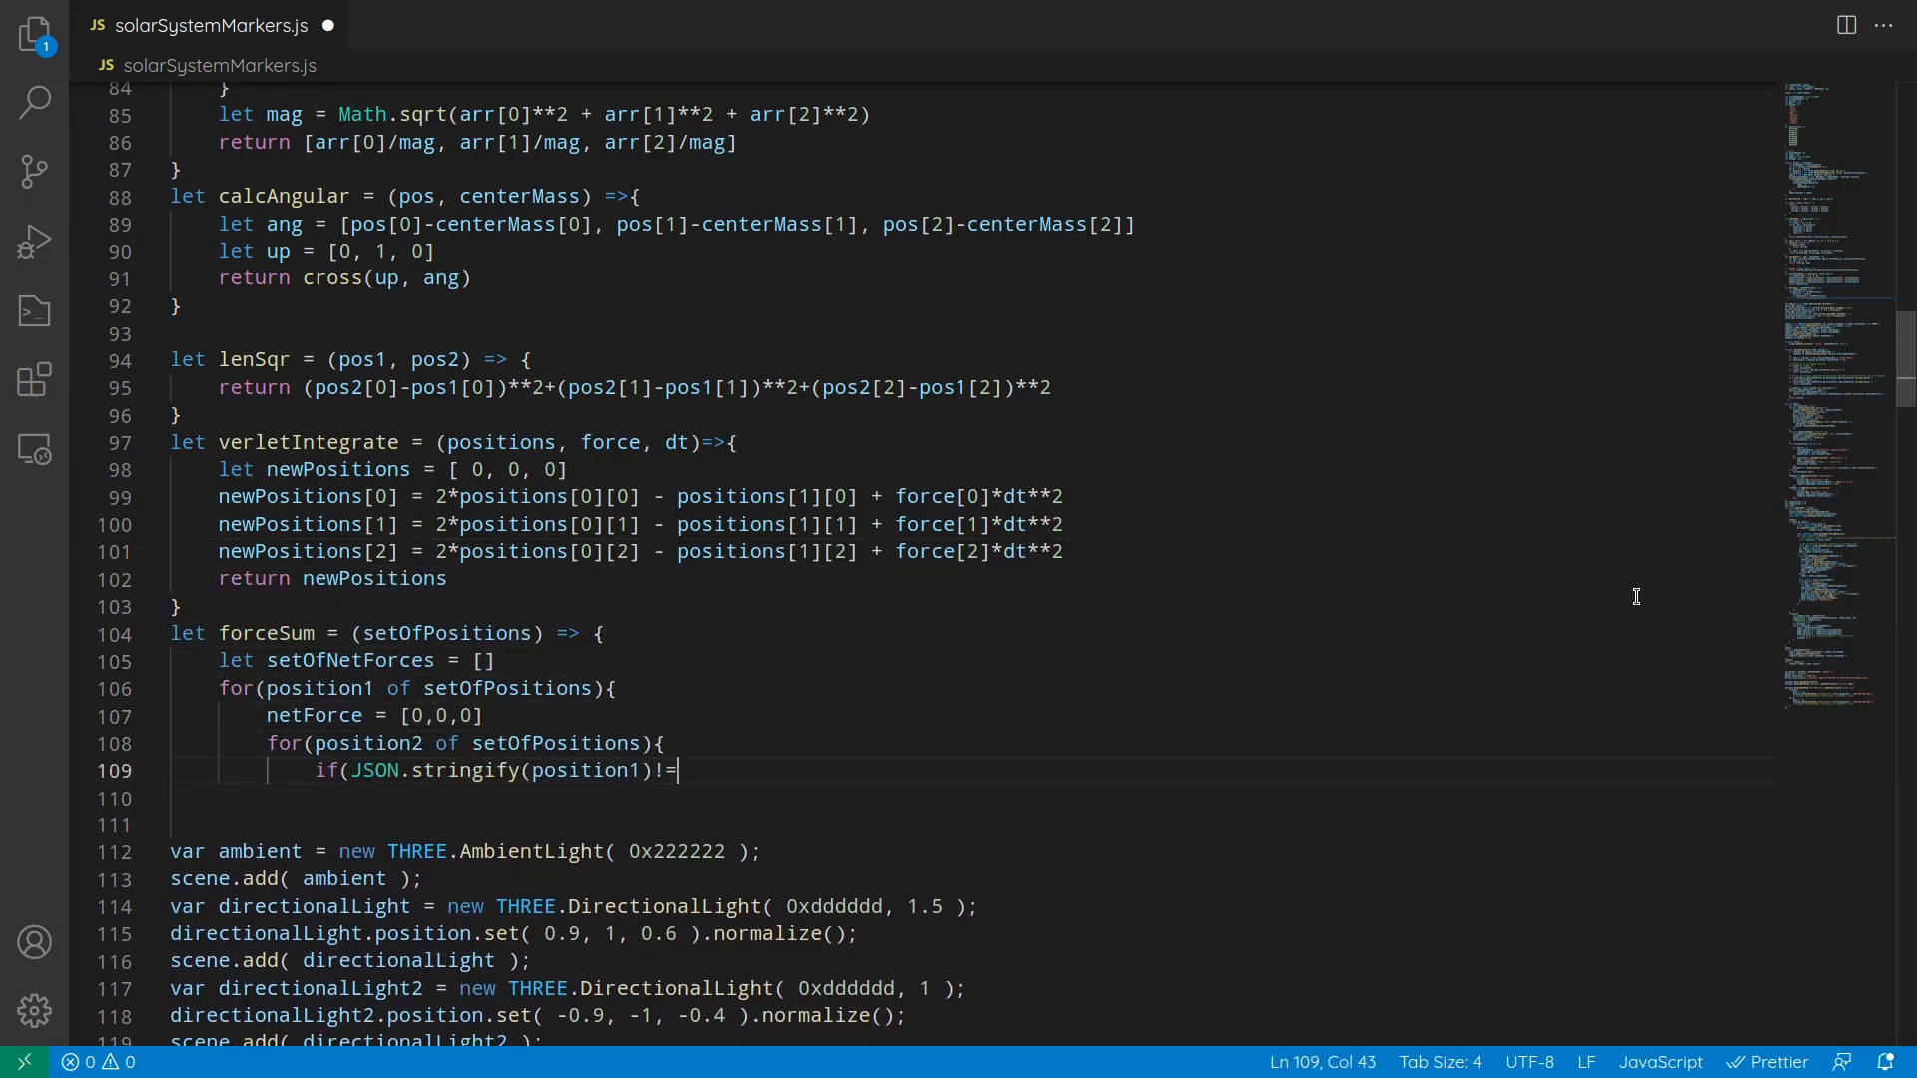
text()!==JSON.stringify(position2)){)
Finish the inverse-square gravity force sum and begin calcNewPositions with Verlet integration
scroll(1637, 596, down, 3)
scroll(1661, 631, down, 4)
text(// inverse cube reduces to inverse square when included mag on top.                 )
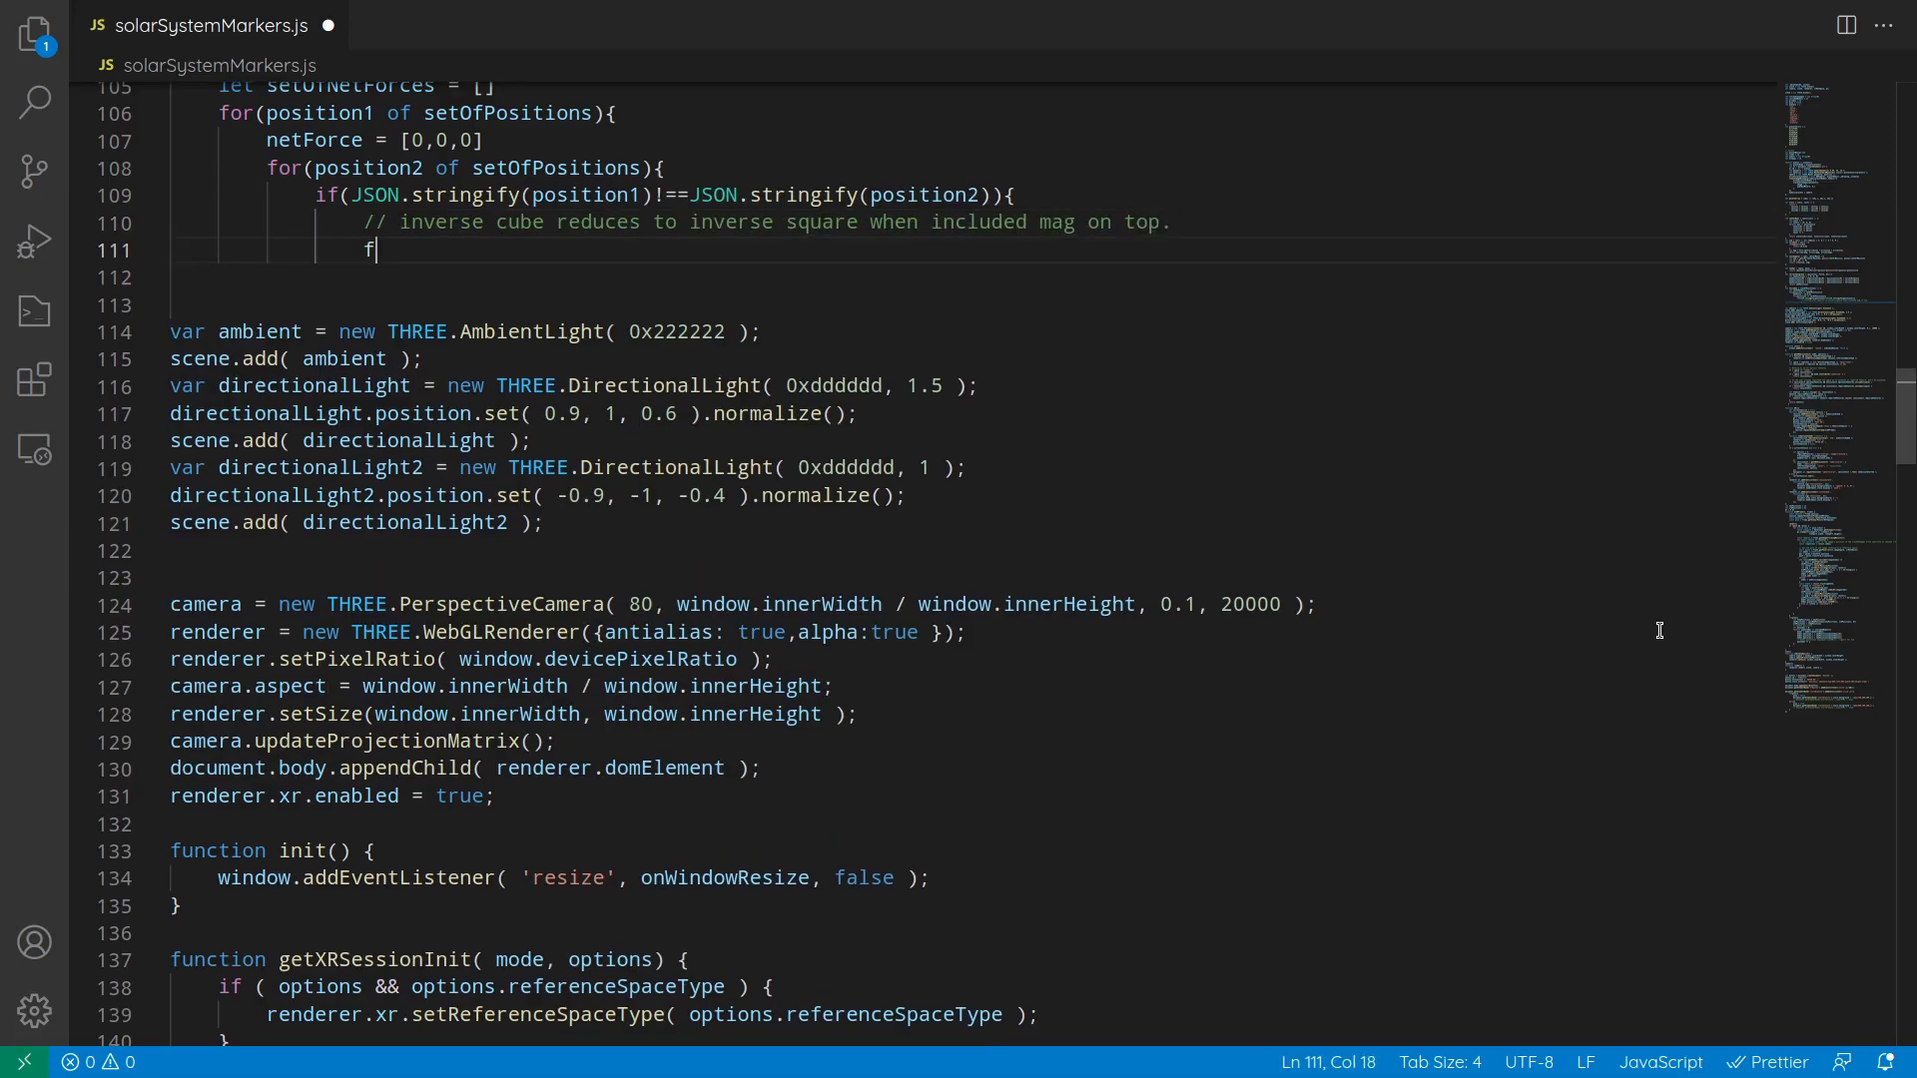
text(forceMag = 0.001/(lenSqr(position1,position2)**(3/2))                 netForce[0] +=  forceMag*(position2[0]-position1[0])                 )
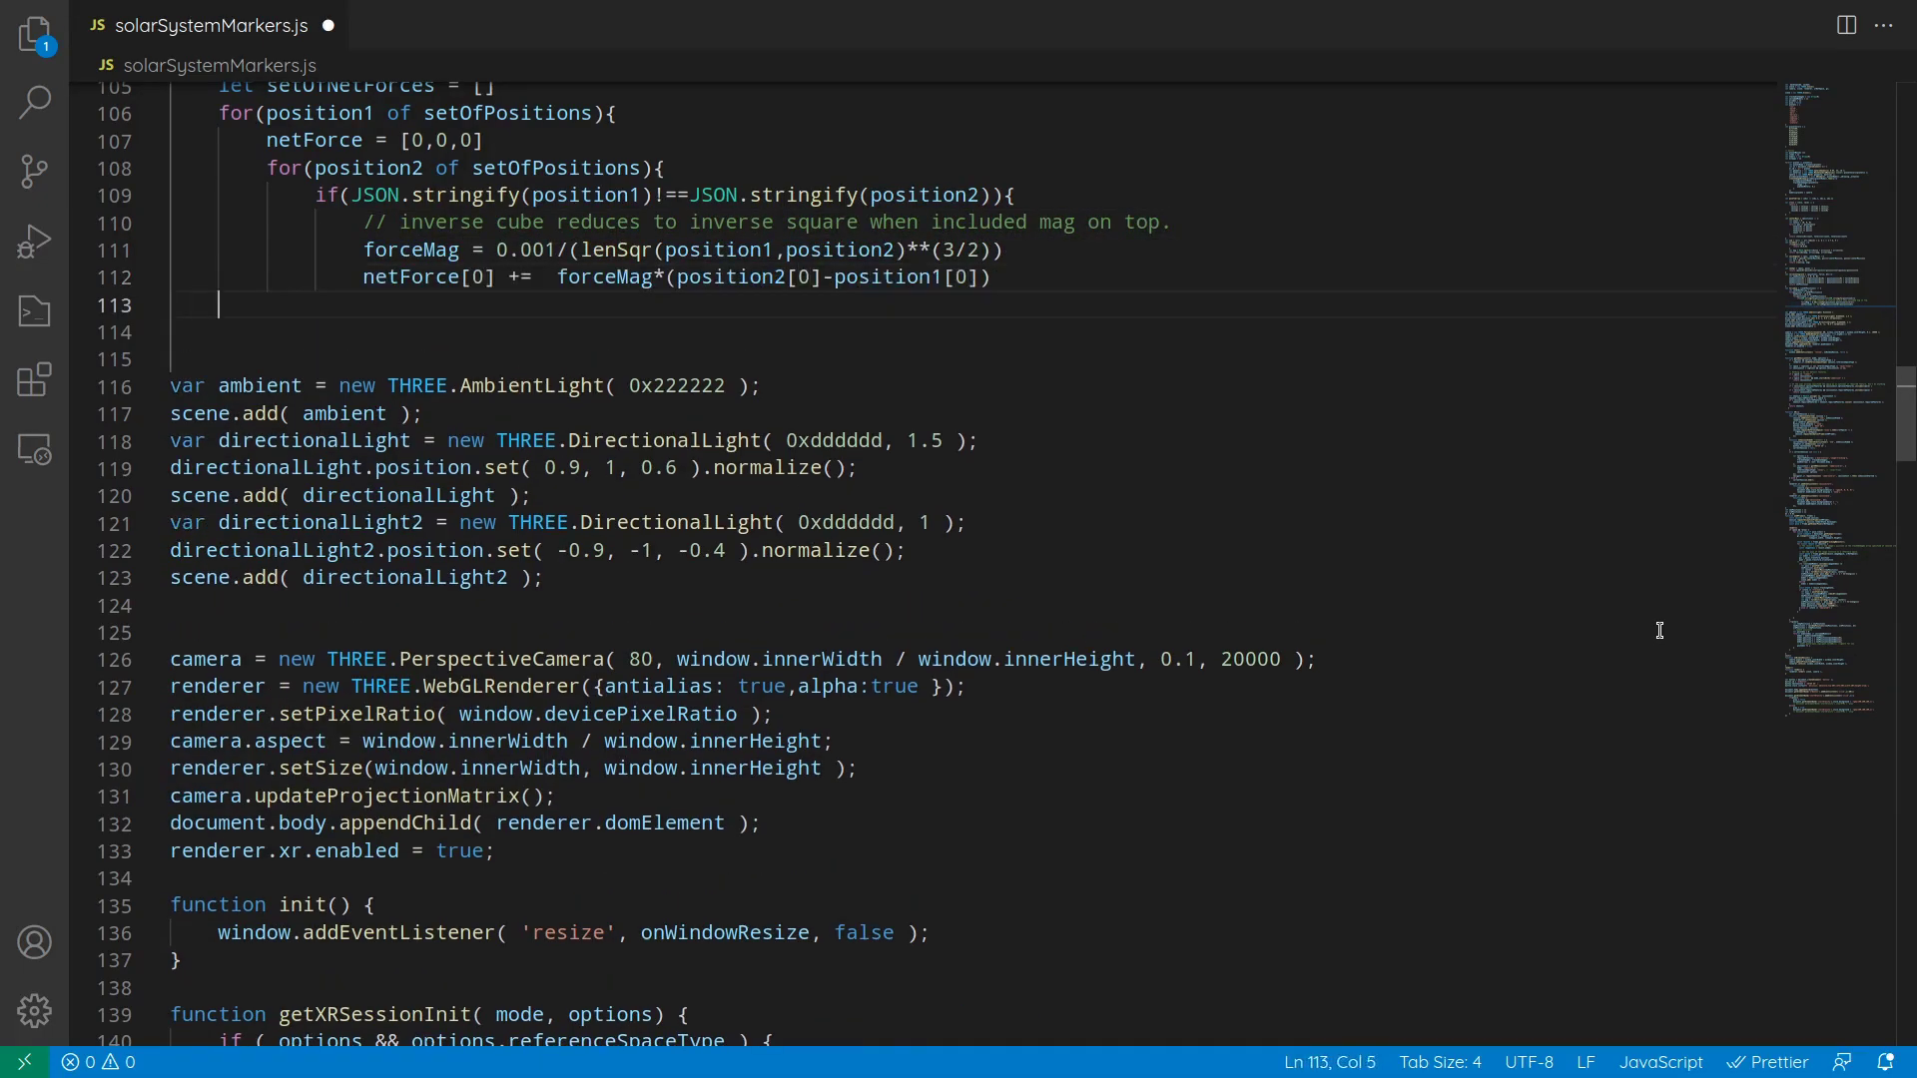
text(netForce[1] +=  forceMag*(position2[1]-position1[1])                 netForce[2] +=  forceMag*(position2[2]-)
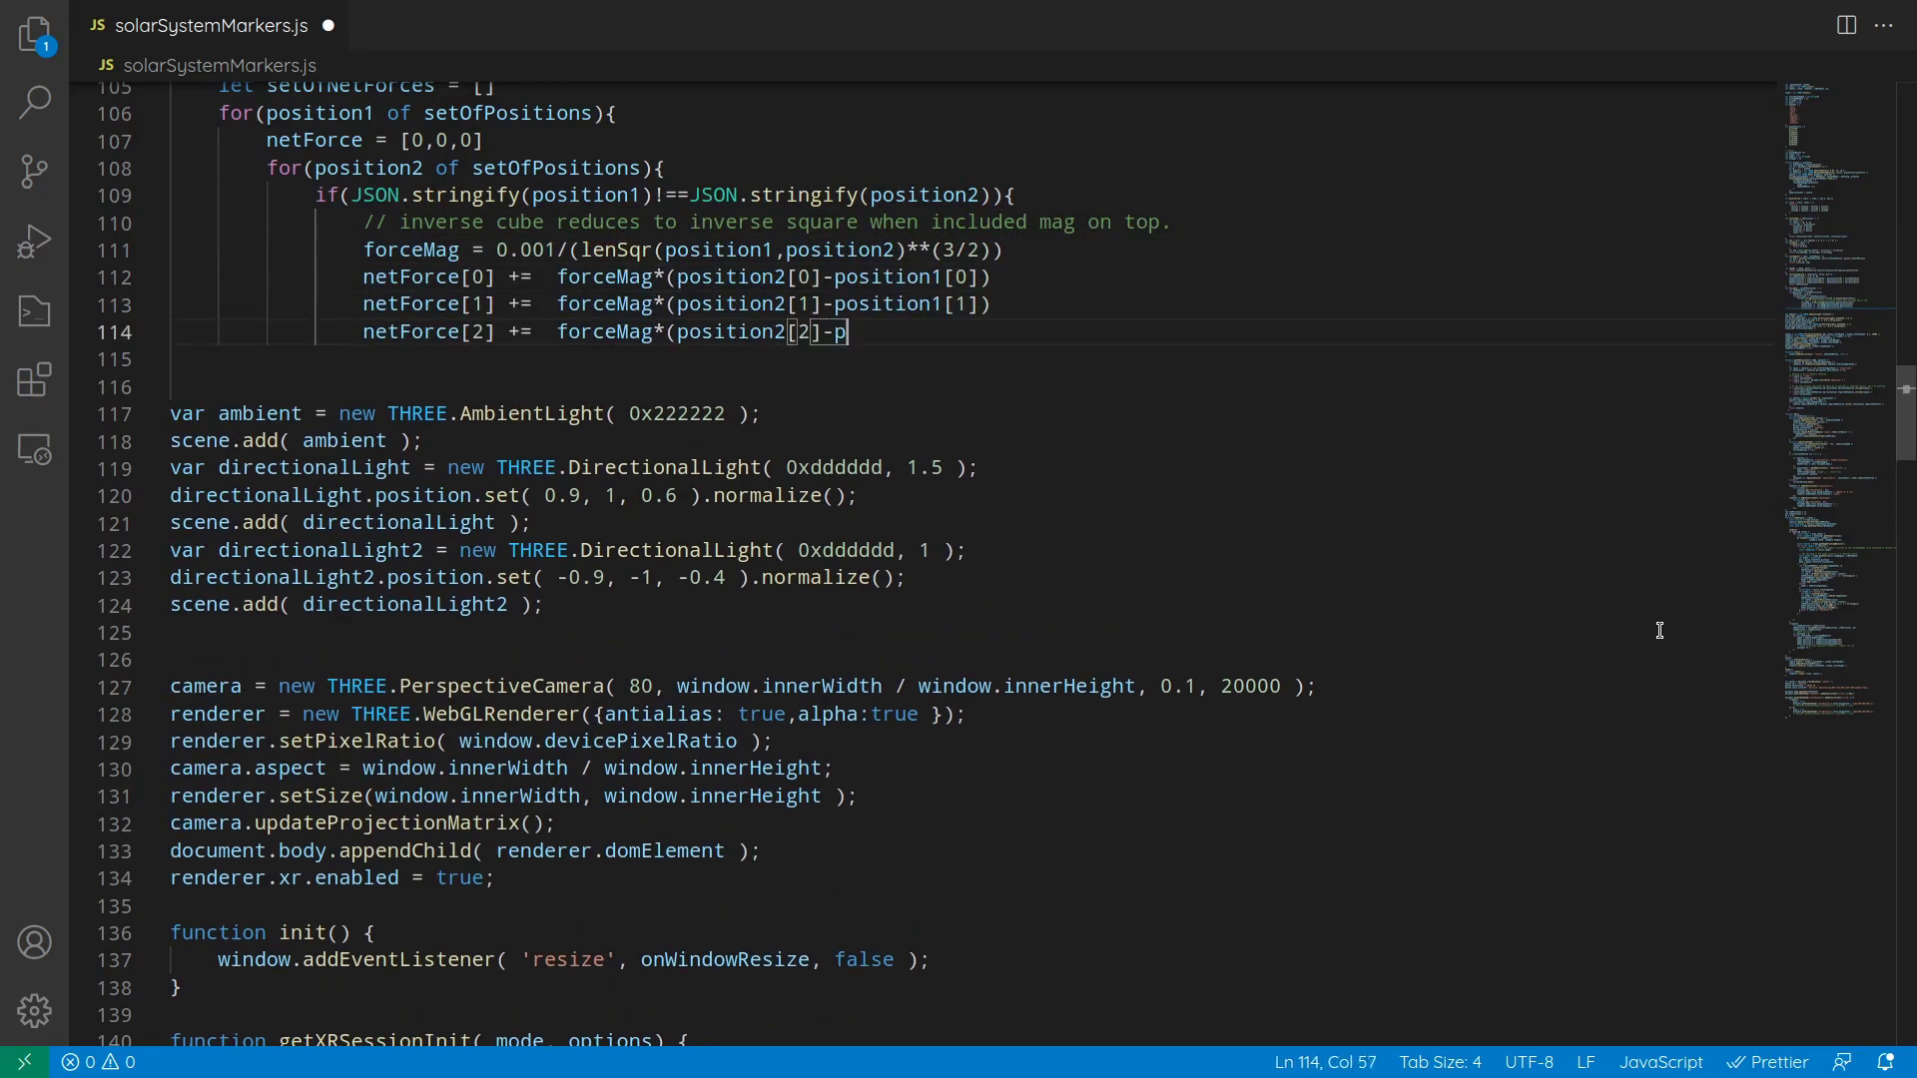
text(po)
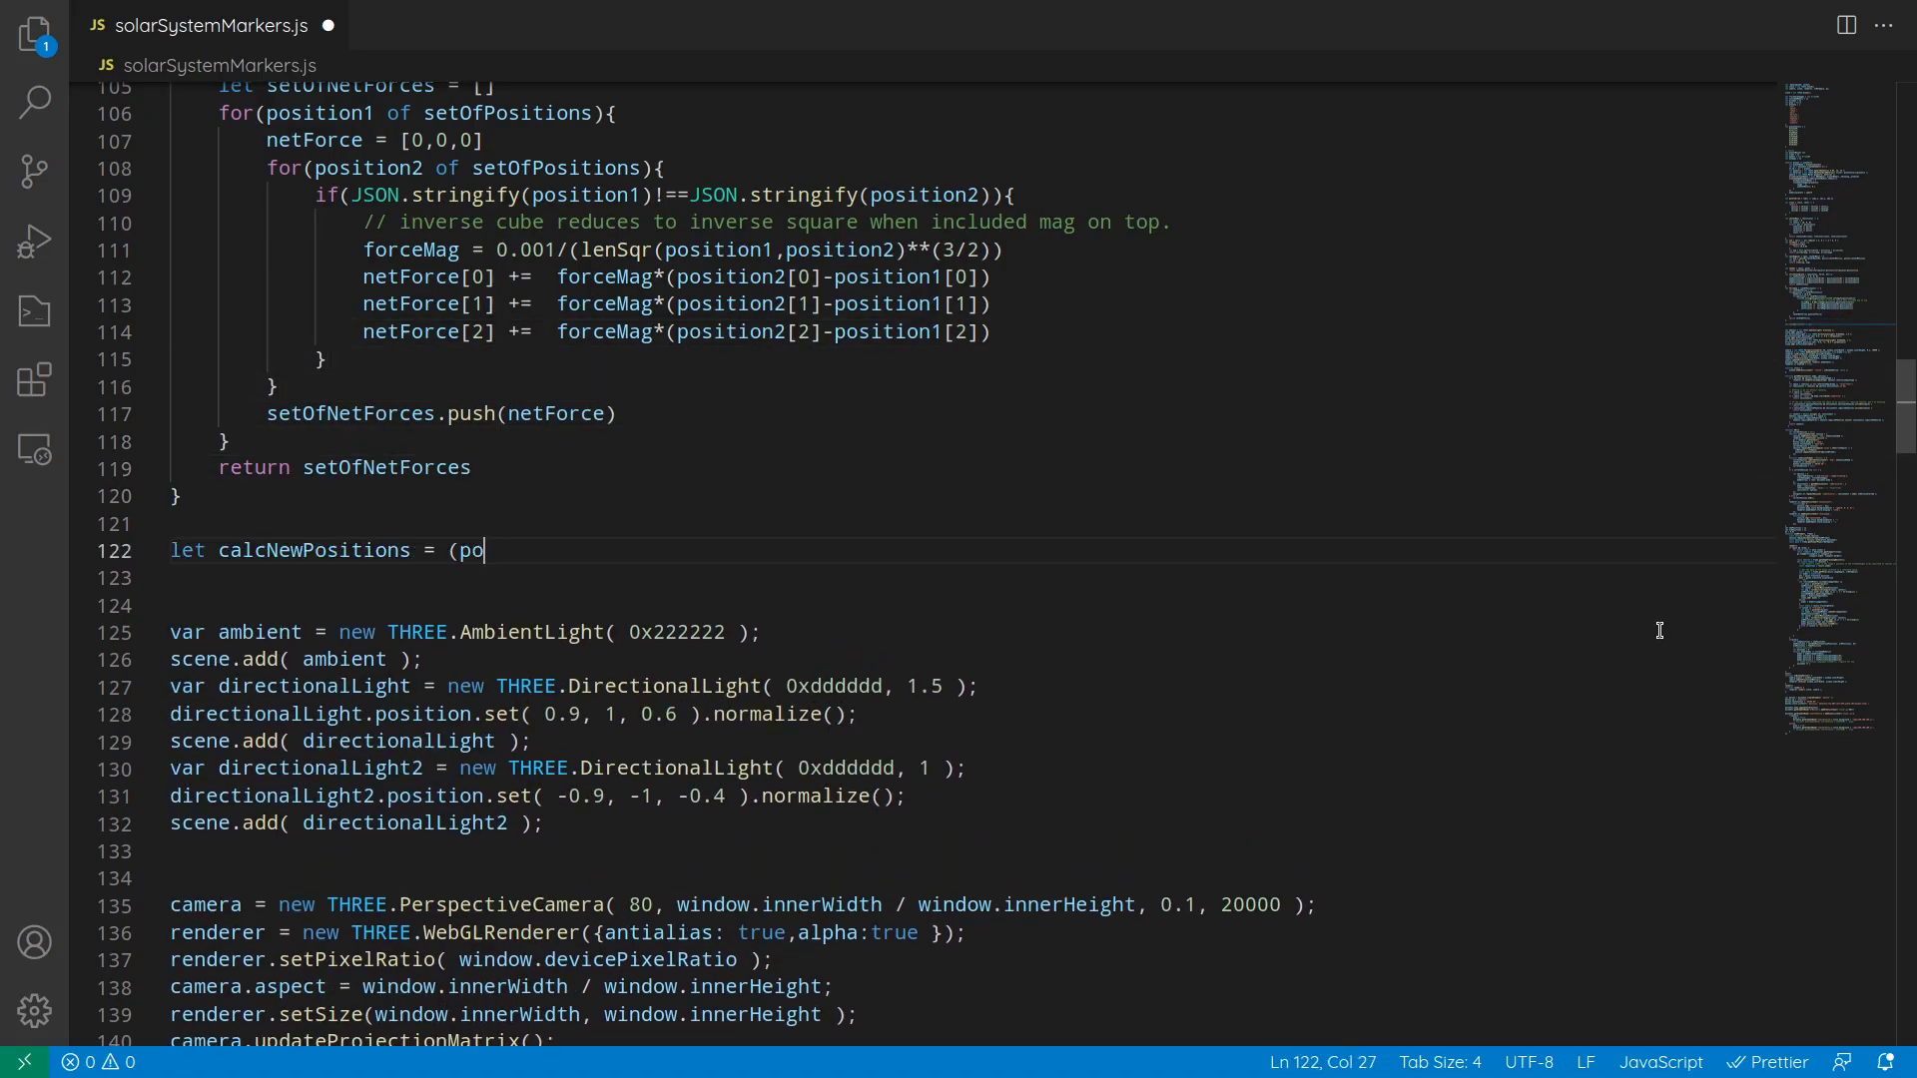
text(sition1[2])             }         }         setOfNetForces.push(netForce)     }     return setOfNetForces }  let calcNewPositions = (pos, old, dt) => {     netForces = forceSum(pos)     newPos = []     for(let position in pos){)
key(Tab)
text(newPos.push( verletIntegrate([pos[pos)
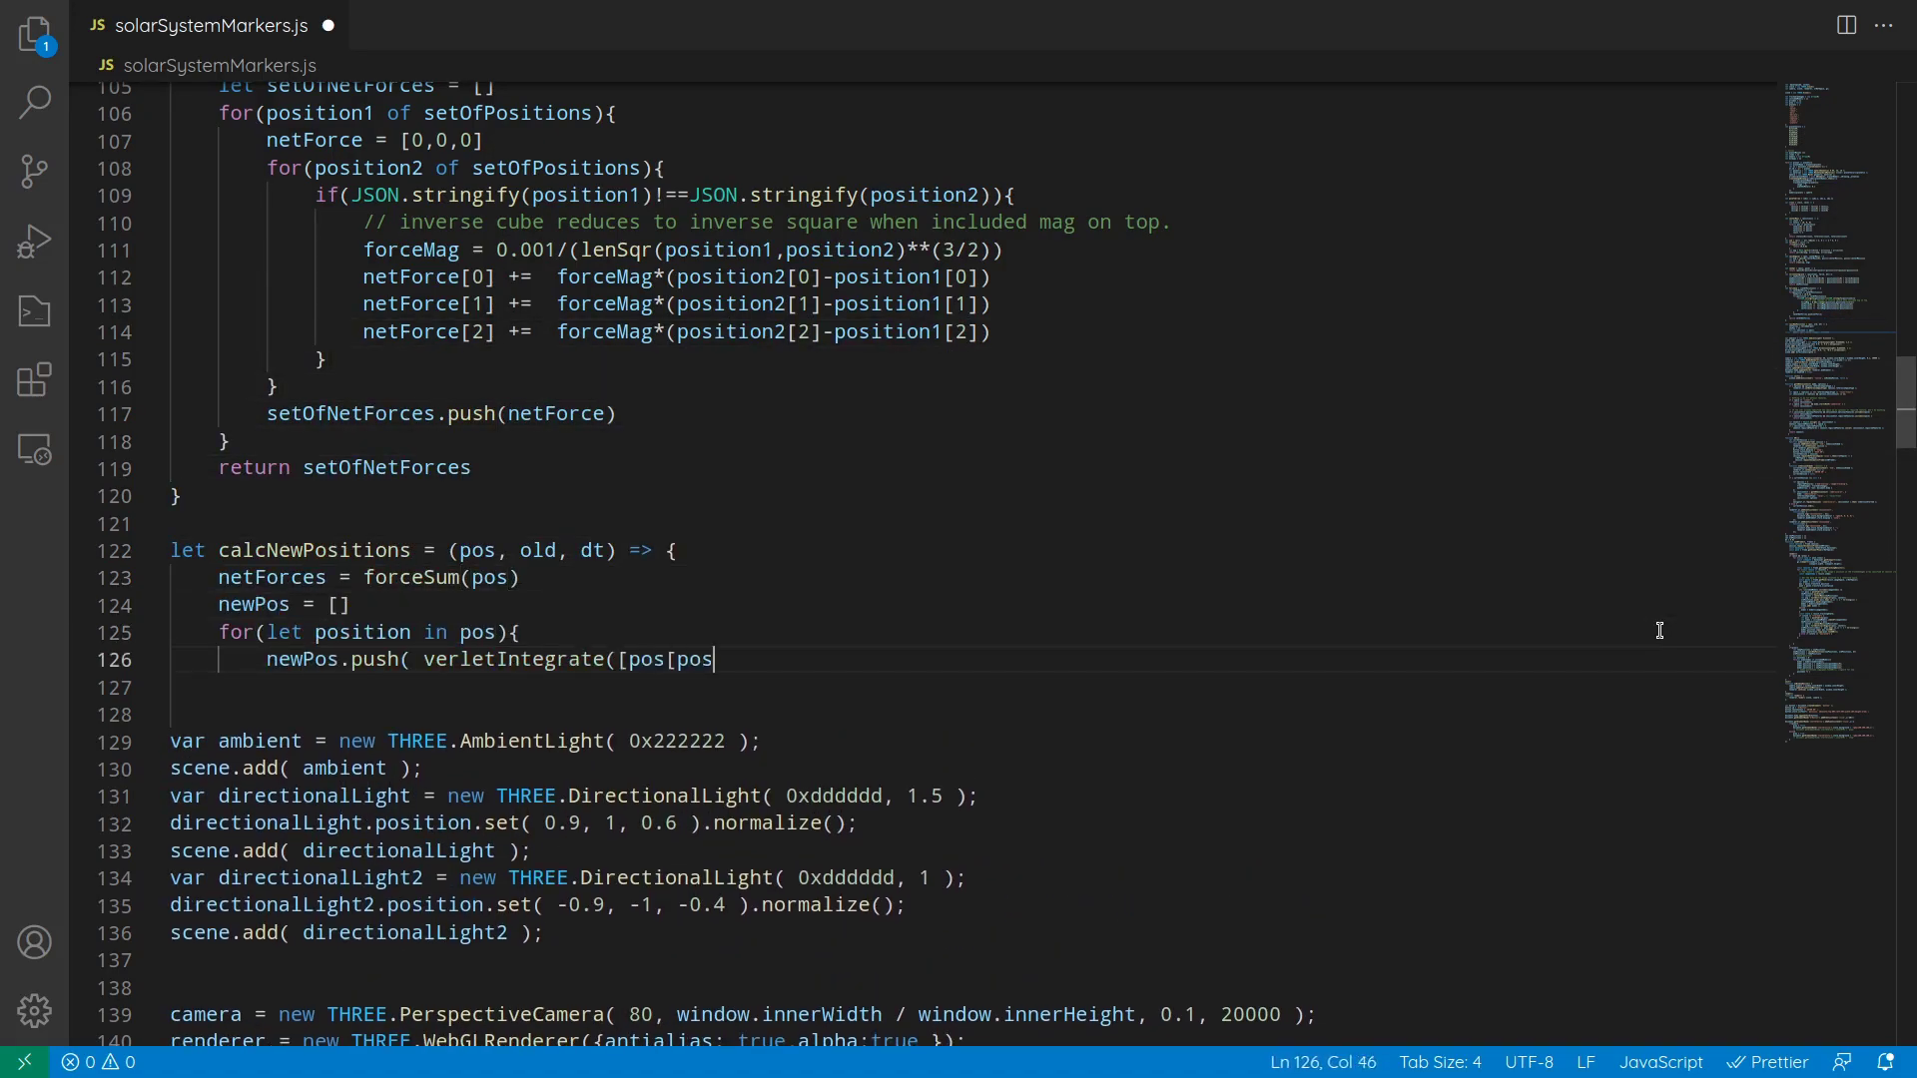